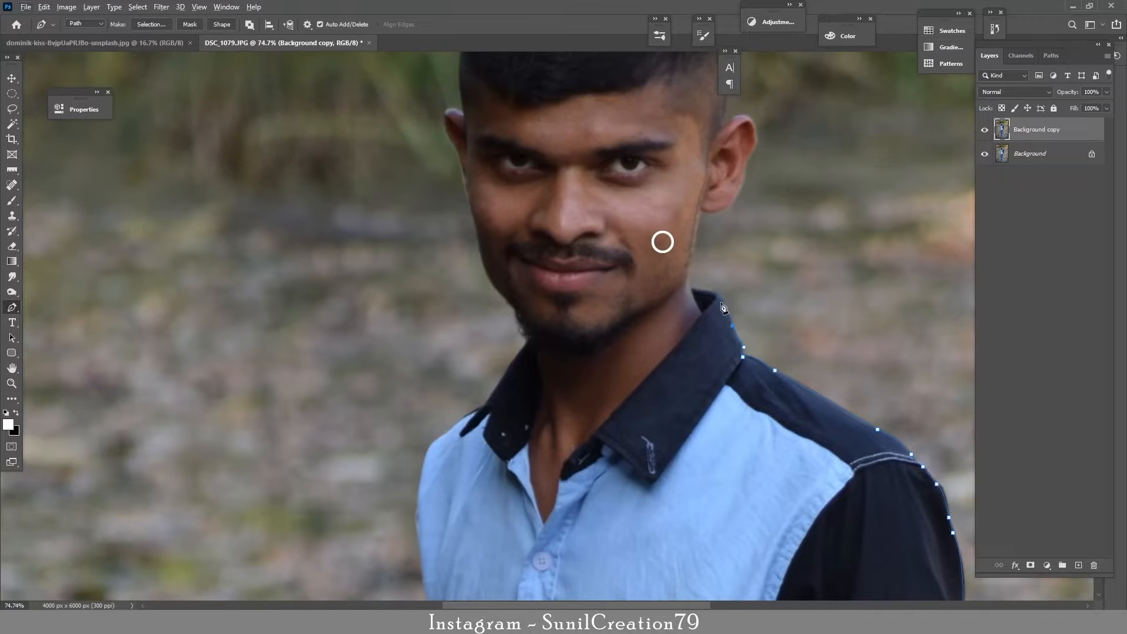
# Step: Continue the pen path from the top of the man's left collar up the neck and around his left ear
pyautogui.moveTo(715, 297); pyautogui.dragTo(708, 295)
pyautogui.keyDown('alt'); pyautogui.click(714, 296); pyautogui.keyUp('alt')
pyautogui.moveTo(713, 293); pyautogui.dragTo(728, 403)
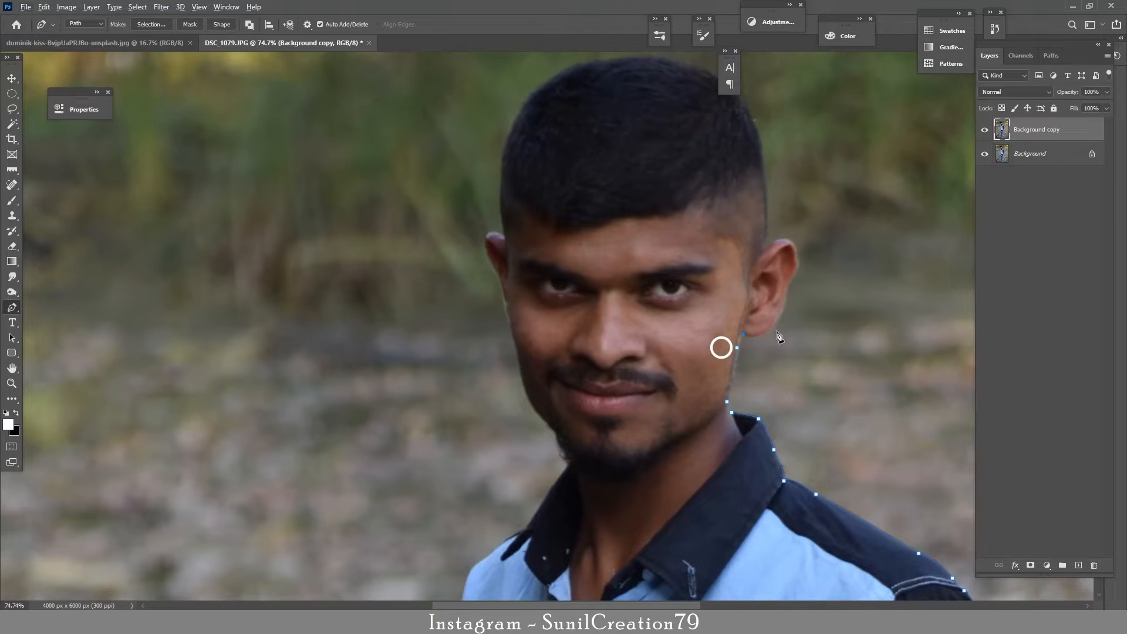
pyautogui.moveTo(772, 326); pyautogui.dragTo(784, 309)
pyautogui.keyDown('alt'); pyautogui.click(765, 251); pyautogui.keyUp('alt')
pyautogui.moveTo(765, 251); pyautogui.dragTo(772, 352)
pyautogui.click(769, 353)
# Step: Trace the pen path over the hair from the left ear across the head to the man's right ear
pyautogui.moveTo(767, 267)
pyautogui.mouseDown()
pyautogui.moveTo(750, 219)
pyautogui.moveTo(702, 152)
pyautogui.mouseUp()
pyautogui.moveTo(613, 164); pyautogui.dragTo(526, 177)
pyautogui.moveTo(522, 221); pyautogui.dragTo(491, 272)
pyautogui.moveTo(508, 278); pyautogui.dragTo(507, 302)
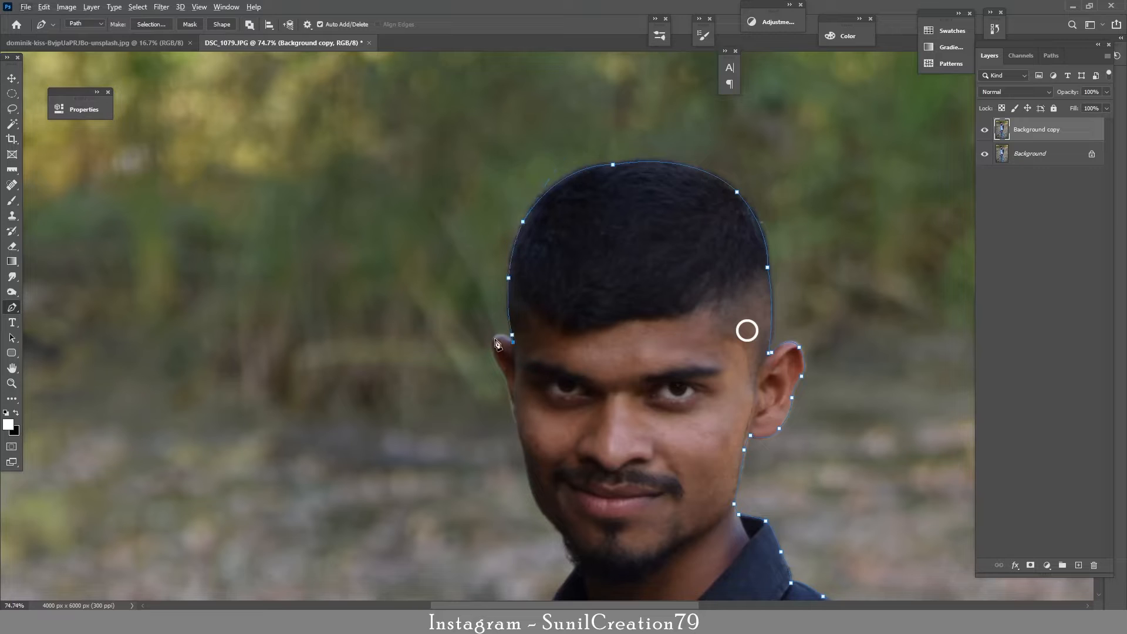
# Step: Extend the pen path down the man's right cheek and jaw to the shirt collar
pyautogui.moveTo(518, 425); pyautogui.dragTo(561, 327)
pyautogui.keyDown('alt'); pyautogui.click(565, 346); pyautogui.keyUp('alt')
pyautogui.moveTo(565, 346)
pyautogui.mouseDown()
pyautogui.moveTo(578, 400)
pyautogui.moveTo(616, 456)
pyautogui.mouseUp()
pyautogui.keyDown('alt'); pyautogui.click(573, 383); pyautogui.keyUp('alt')
pyautogui.keyDown('alt'); pyautogui.click(590, 418); pyautogui.keyUp('alt')
pyautogui.moveTo(624, 463); pyautogui.dragTo(632, 471)
# Step: Trace the pen path along the outer edge of the right collar and over the right shoulder
pyautogui.moveTo(594, 509); pyautogui.dragTo(589, 519)
pyautogui.moveTo(577, 534); pyautogui.dragTo(635, 402)
pyautogui.moveTo(605, 422); pyautogui.dragTo(596, 429)
pyautogui.click(587, 436)
pyautogui.moveTo(574, 473); pyautogui.dragTo(571, 485)
# Step: Extend the pen path down the outer edge of the right sleeve to the bottom of its cuff
pyautogui.moveTo(571, 536)
pyautogui.mouseDown()
pyautogui.moveTo(572, 547)
pyautogui.moveTo(545, 385)
pyautogui.moveTo(566, 372)
pyautogui.mouseUp()
pyautogui.click(552, 442)
pyautogui.click(560, 502)
pyautogui.click(564, 425)
pyautogui.moveTo(570, 480)
pyautogui.mouseDown()
pyautogui.moveTo(573, 492)
pyautogui.moveTo(571, 382)
pyautogui.mouseUp()
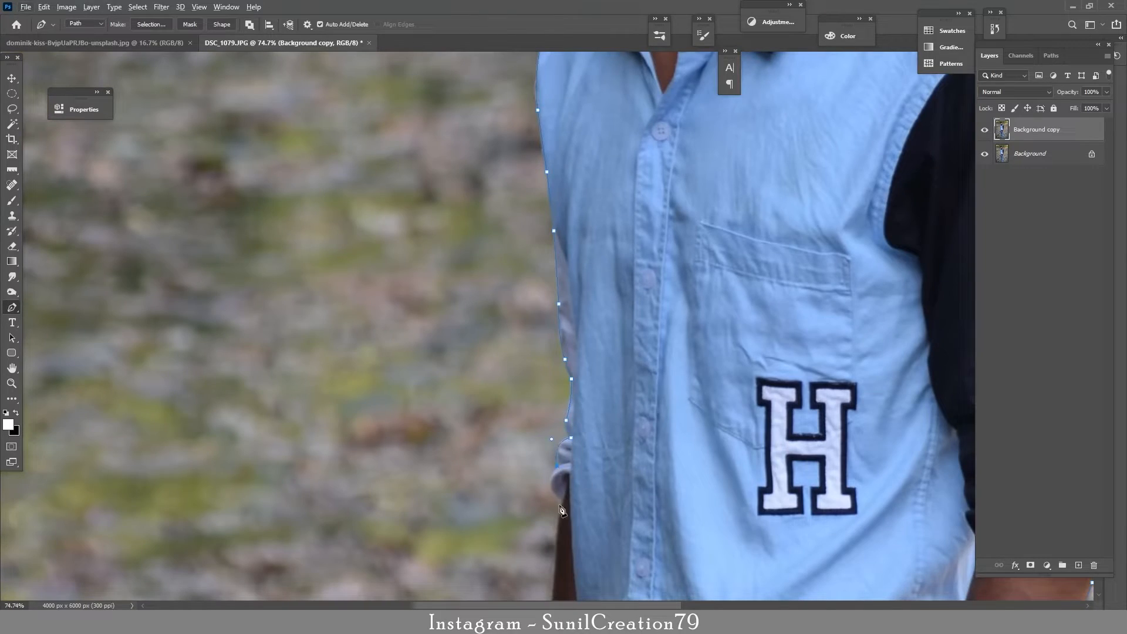
pyautogui.click(563, 500)
pyautogui.moveTo(566, 508); pyautogui.dragTo(591, 284)
# Step: Trace the outer edge of the man's right forearm from the sleeve cuff towards the wrist with the pen path
pyautogui.click(581, 347)
pyautogui.click(574, 448)
pyautogui.click(569, 505)
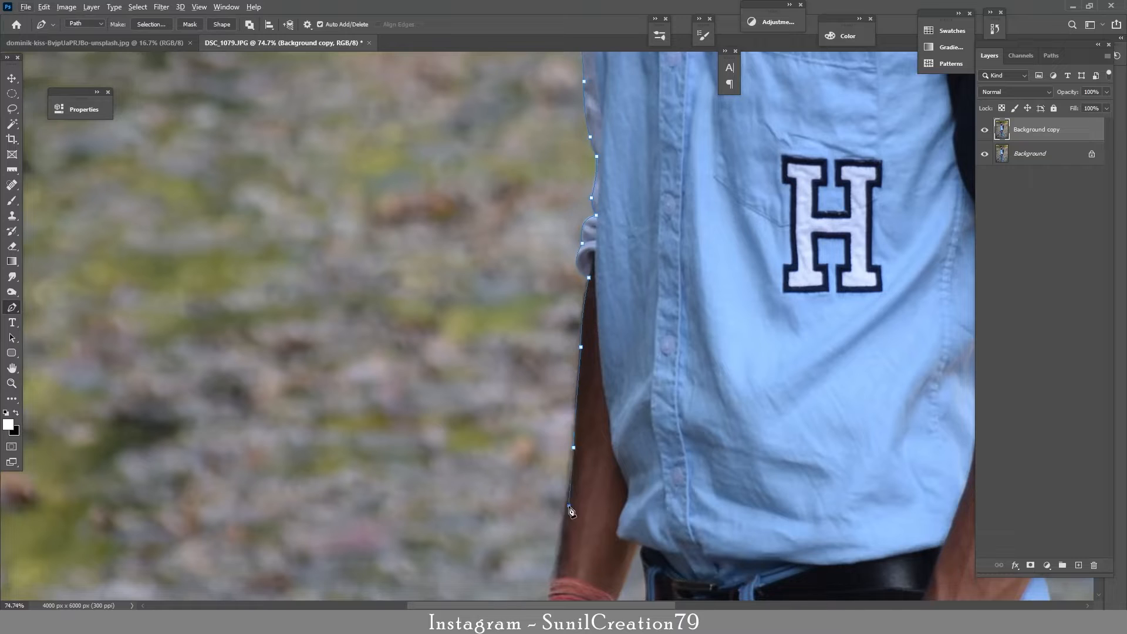
pyautogui.moveTo(563, 532); pyautogui.dragTo(562, 537)
# Step: Trace the pen path around the outer edge of the red bracelets on the right wrist
pyautogui.moveTo(563, 540); pyautogui.dragTo(579, 340)
pyautogui.click(573, 379)
pyautogui.moveTo(567, 392); pyautogui.dragTo(568, 403)
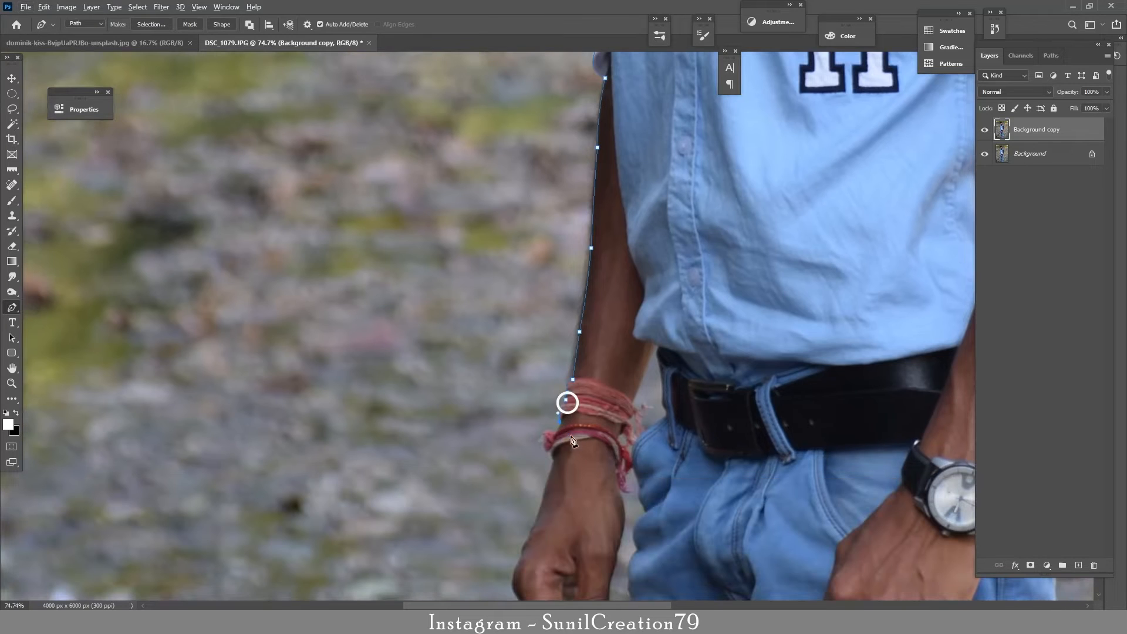
pyautogui.click(554, 451)
pyautogui.click(554, 461)
# Step: Extend the pen path around the back of the right hand and its fingers to the top of the sunglasses
pyautogui.click(542, 501)
pyautogui.moveTo(519, 596); pyautogui.dragTo(497, 439)
pyautogui.click(501, 392)
pyautogui.click(496, 406)
pyautogui.click(499, 445)
pyautogui.click(503, 461)
pyautogui.click(505, 473)
pyautogui.click(525, 500)
pyautogui.click(546, 512)
pyautogui.click(555, 524)
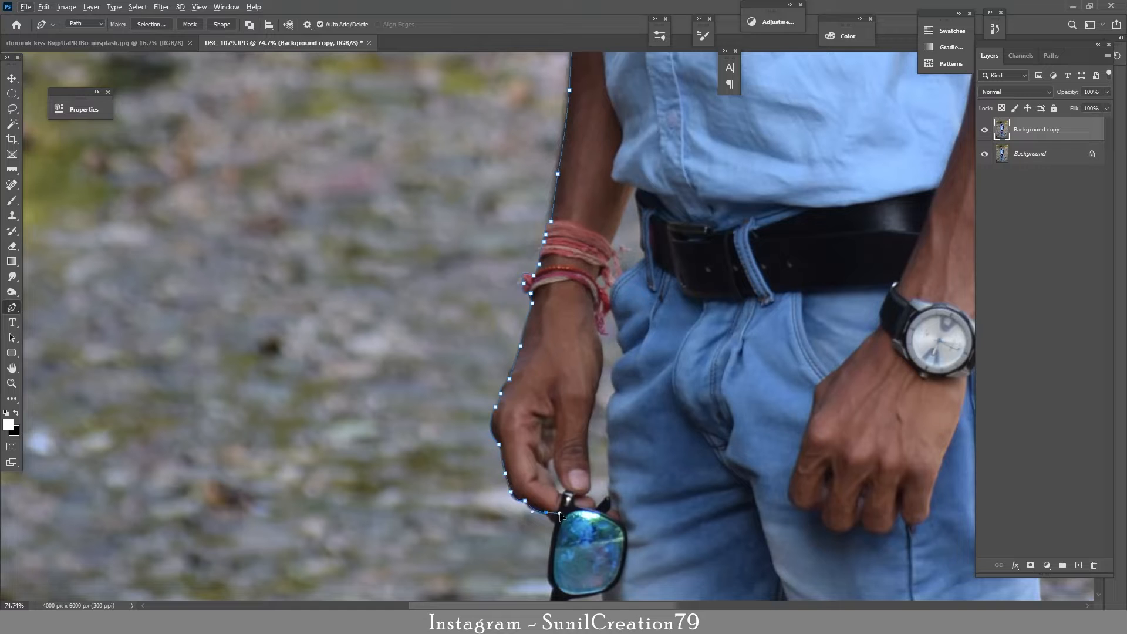
# Step: Trace the pen path down the outer edge of the sunglasses, around their bottom end and up to the jeans
pyautogui.moveTo(555, 558); pyautogui.dragTo(560, 432)
pyautogui.moveTo(559, 462); pyautogui.dragTo(566, 479)
pyautogui.click(553, 498)
pyautogui.click(542, 521)
pyautogui.moveTo(535, 577); pyautogui.dragTo(599, 594)
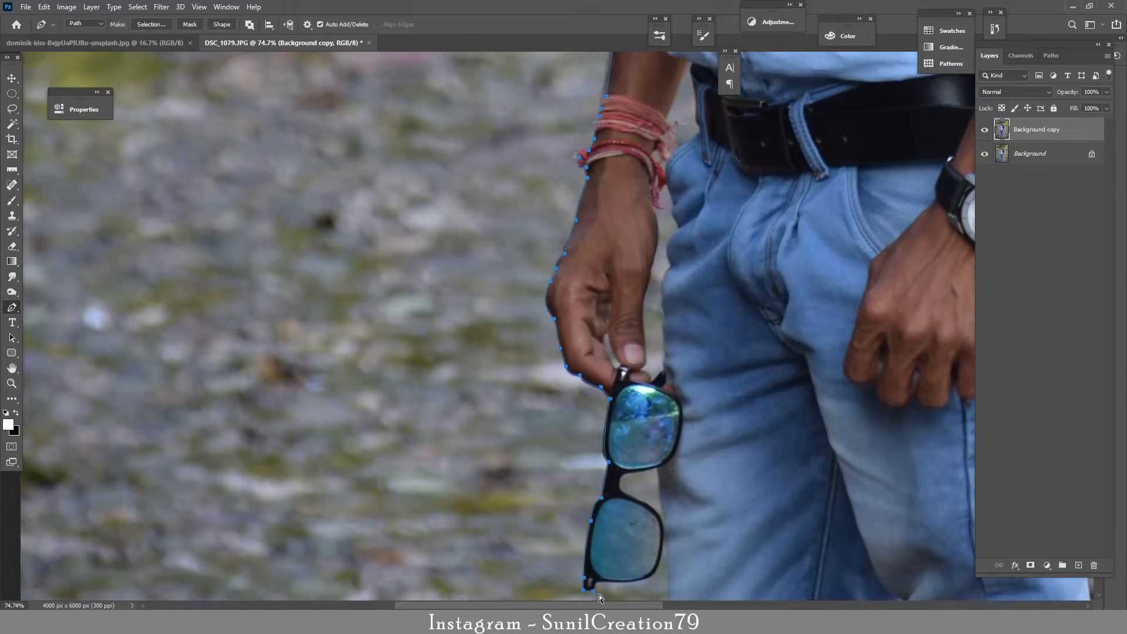
pyautogui.click(594, 582)
pyautogui.click(605, 582)
pyautogui.click(663, 541)
pyautogui.moveTo(663, 543); pyautogui.dragTo(635, 414)
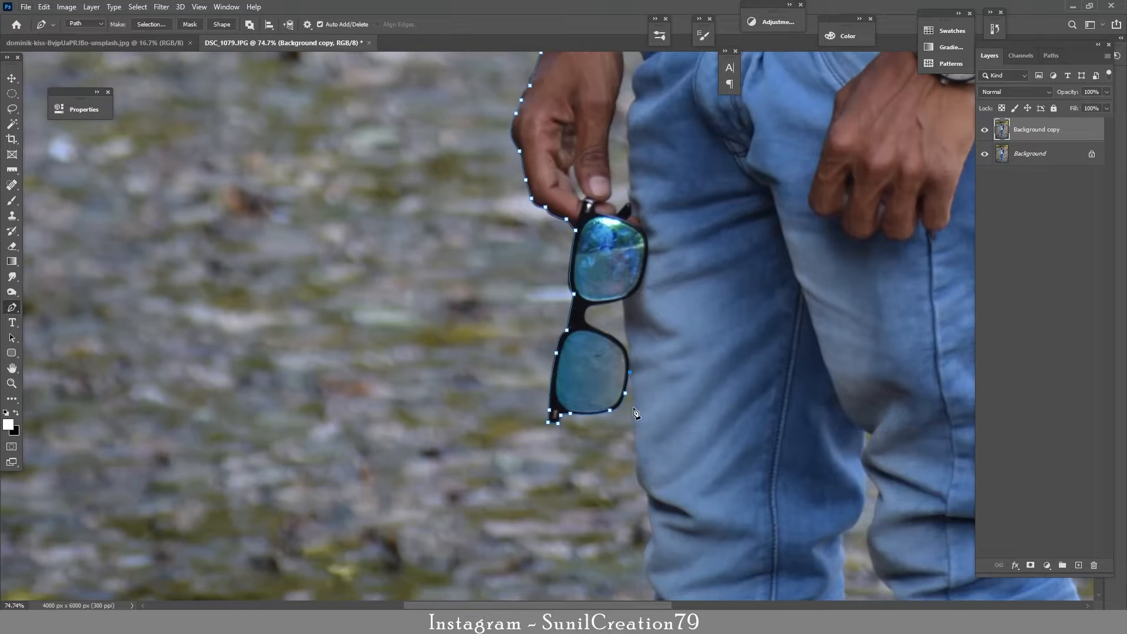
# Step: Extend the pen path down the outer edge of the right jeans leg from the thigh past the knee folds
pyautogui.moveTo(660, 549); pyautogui.dragTo(660, 392)
pyautogui.click(656, 434)
pyautogui.click(669, 468)
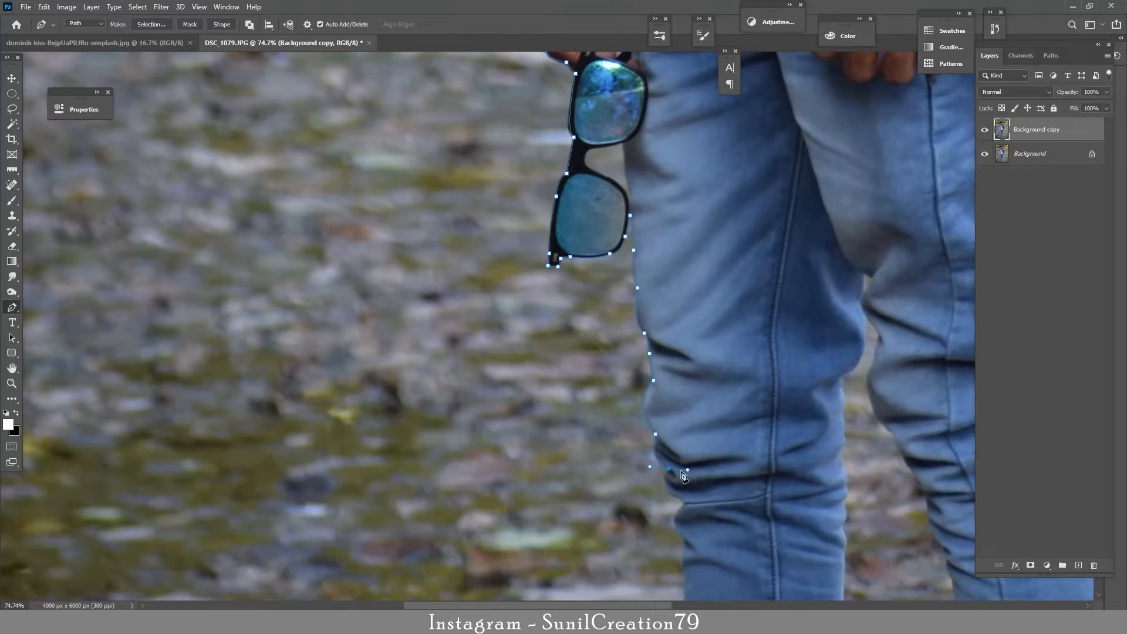
pyautogui.click(680, 499)
pyautogui.click(677, 513)
pyautogui.click(668, 526)
pyautogui.click(685, 542)
# Step: Trace the outer edge of the right lower jeans leg down to the hem with the pen path
pyautogui.moveTo(698, 543); pyautogui.dragTo(678, 379)
pyautogui.click(662, 410)
pyautogui.click(664, 436)
pyautogui.click(665, 480)
pyautogui.click(670, 564)
pyautogui.moveTo(671, 565); pyautogui.dragTo(670, 389)
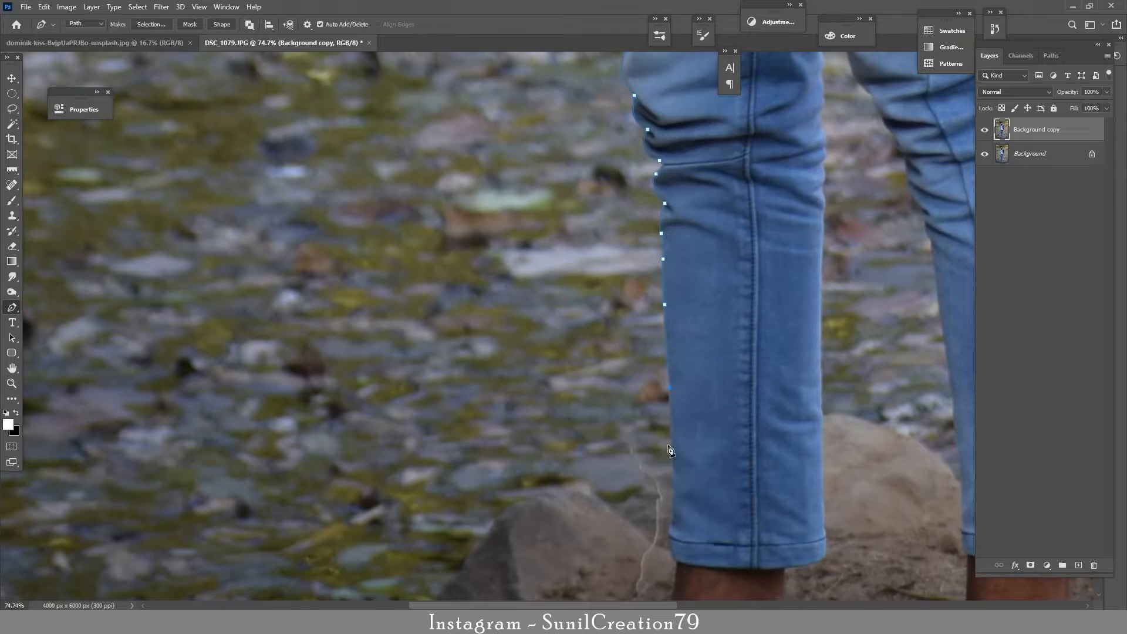
pyautogui.click(671, 537)
# Step: Extend the pen path down the outer right ankle and across it just below the photo's bottom edge
pyautogui.moveTo(677, 562); pyautogui.dragTo(697, 370)
pyautogui.keyDown('alt'); pyautogui.click(694, 366); pyautogui.keyUp('alt')
pyautogui.moveTo(676, 439); pyautogui.dragTo(659, 460)
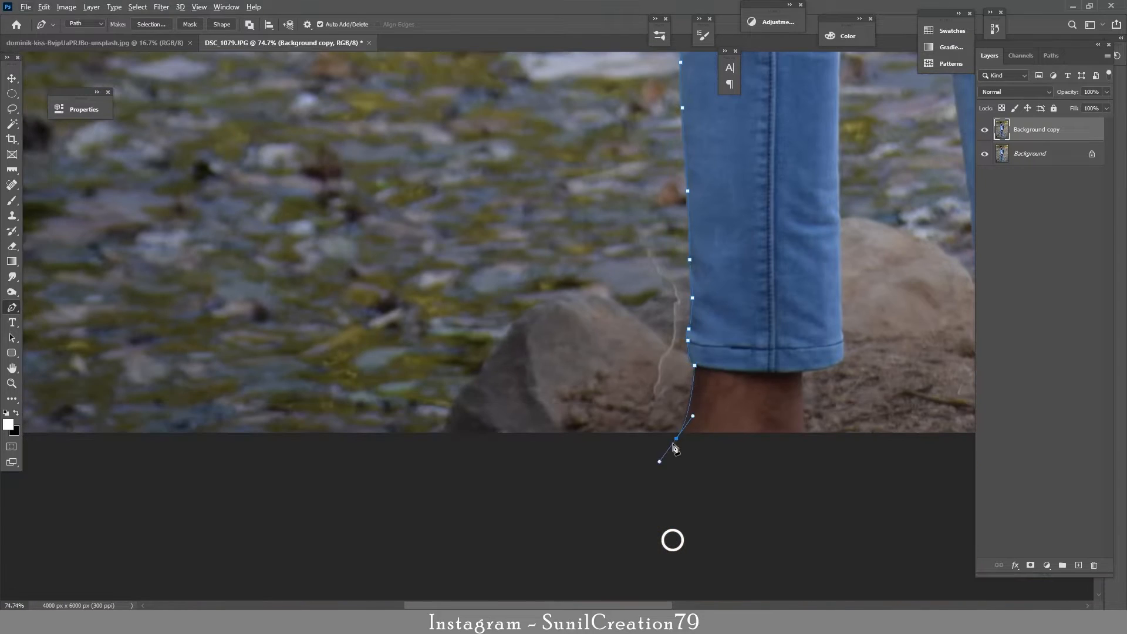
pyautogui.keyDown('alt'); pyautogui.click(676, 439); pyautogui.keyUp('alt')
pyautogui.click(807, 438)
# Step: Trace the pen path up the inner right ankle, around the hem corner and up the inner lower leg
pyautogui.moveTo(802, 371); pyautogui.dragTo(847, 418)
pyautogui.keyDown('alt'); pyautogui.click(802, 371); pyautogui.keyUp('alt')
pyautogui.click(842, 360)
pyautogui.moveTo(843, 334); pyautogui.dragTo(874, 553)
pyautogui.click(877, 334)
pyautogui.click(878, 316)
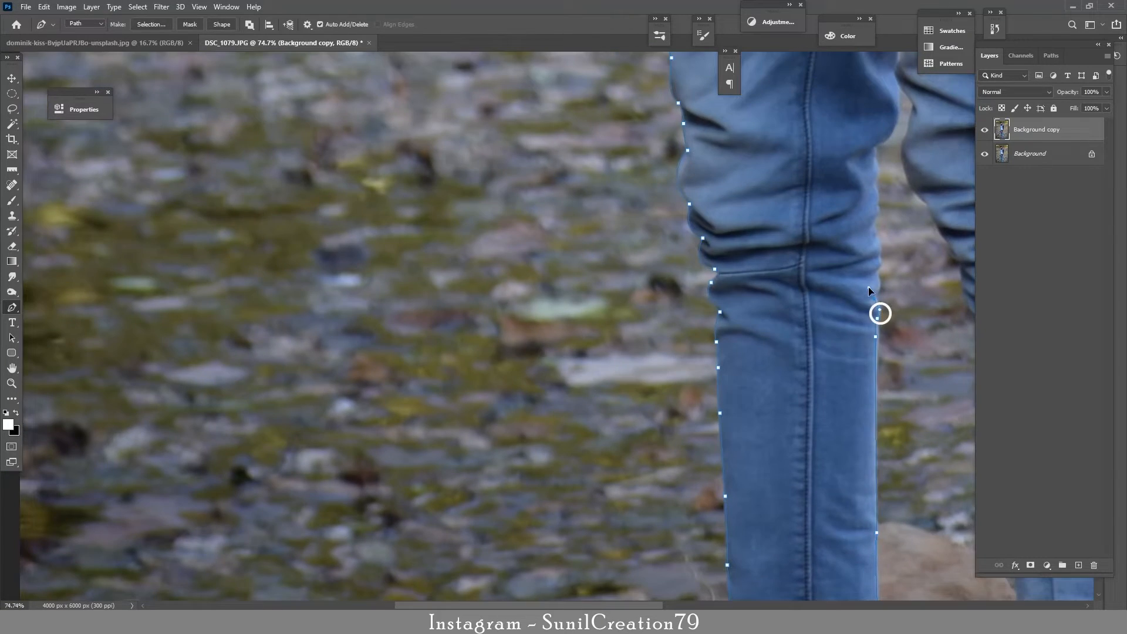
# Step: Extend the pen path up the inner edge of the right knee to the top of the gap between the legs
pyautogui.moveTo(868, 287); pyautogui.dragTo(885, 381)
pyautogui.moveTo(894, 365); pyautogui.dragTo(890, 318)
pyautogui.click(897, 346)
pyautogui.moveTo(894, 311); pyautogui.dragTo(902, 367)
pyautogui.click(902, 297)
pyautogui.moveTo(923, 256); pyautogui.dragTo(911, 311)
# Step: Trace the pen path around the top of the leg gap and down the inner edge of the left knee
pyautogui.keyDown('alt'); pyautogui.click(910, 344); pyautogui.keyUp('alt')
pyautogui.click(912, 333)
pyautogui.moveTo(917, 346); pyautogui.dragTo(910, 416)
pyautogui.moveTo(914, 435); pyautogui.dragTo(899, 455)
pyautogui.keyDown('alt'); pyautogui.click(914, 435); pyautogui.keyUp('alt')
pyautogui.click(918, 422)
pyautogui.click(911, 451)
pyautogui.moveTo(923, 511); pyautogui.dragTo(880, 398)
pyautogui.click(876, 402)
pyautogui.click(894, 431)
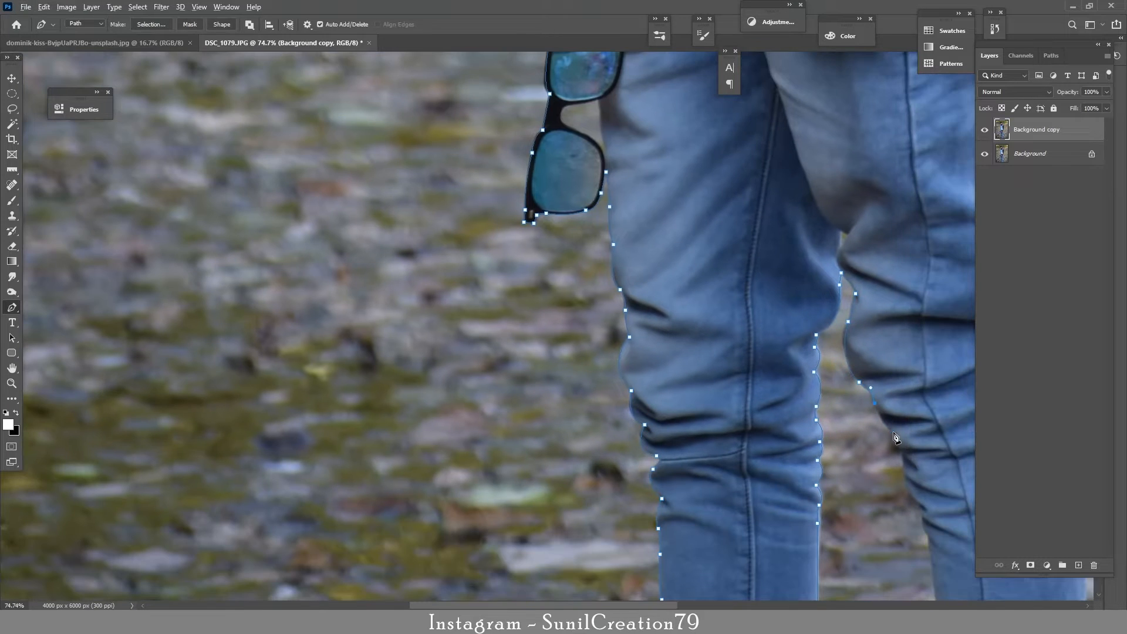
# Step: Extend the pen path down the inner edge of the left lower jeans leg to the hem
pyautogui.click(903, 449)
pyautogui.moveTo(905, 452); pyautogui.dragTo(876, 325)
pyautogui.click(902, 409)
pyautogui.moveTo(909, 479); pyautogui.dragTo(910, 501)
pyautogui.keyDown('alt'); pyautogui.click(909, 479); pyautogui.keyUp('alt')
pyautogui.moveTo(915, 467); pyautogui.dragTo(847, 239)
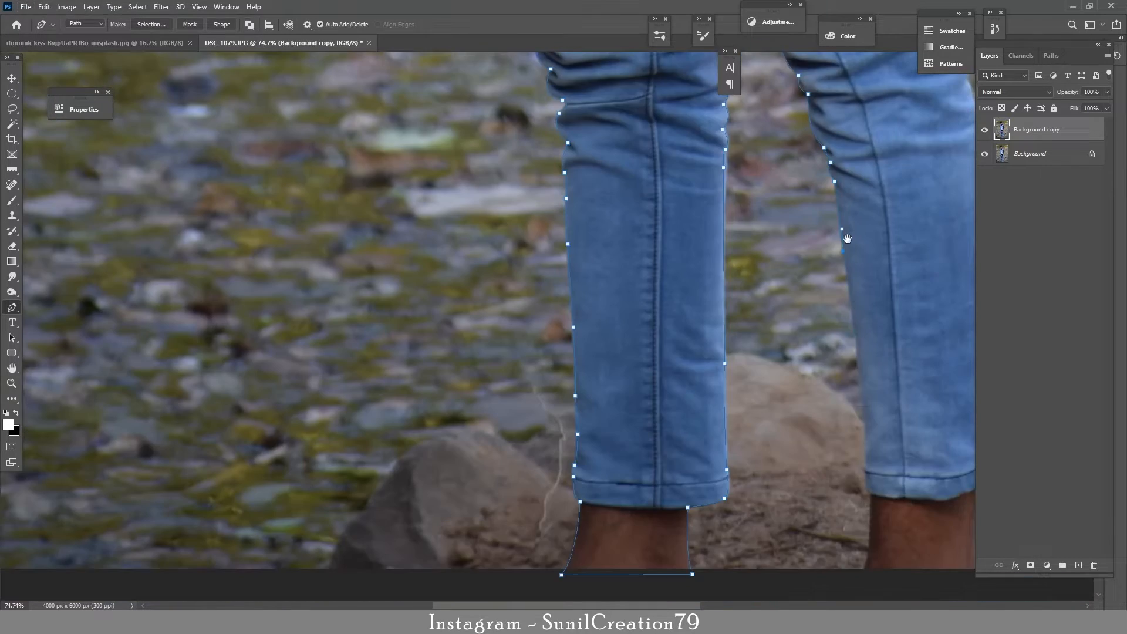
pyautogui.click(866, 467)
# Step: Trace the pen path around the left ankle, past the photo's bottom edge, and along the outer jeans hem
pyautogui.moveTo(870, 495); pyautogui.dragTo(593, 312)
pyautogui.click(579, 373)
pyautogui.click(695, 369)
pyautogui.moveTo(694, 285); pyautogui.dragTo(698, 246)
pyautogui.moveTo(724, 257); pyautogui.dragTo(721, 246)
# Step: Extend the pen path up the outer edge of the left lower jeans leg to the knee folds
pyautogui.moveTo(714, 144); pyautogui.dragTo(734, 275)
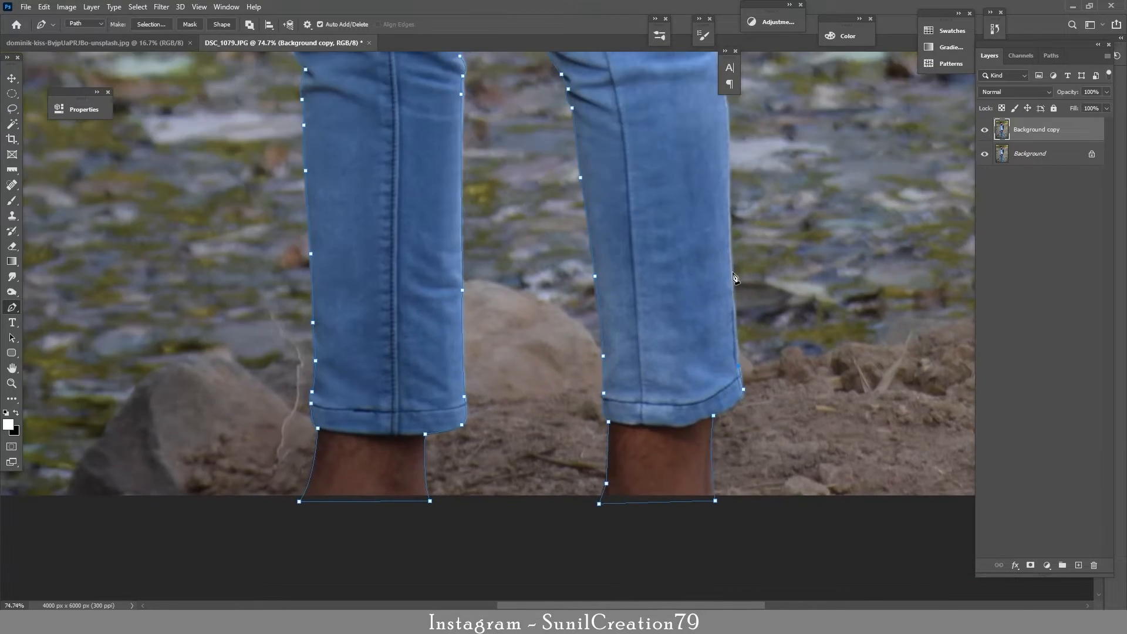
pyautogui.click(731, 264)
pyautogui.moveTo(725, 104); pyautogui.dragTo(723, 84)
pyautogui.moveTo(723, 74); pyautogui.dragTo(734, 269)
pyautogui.click(727, 239)
pyautogui.click(722, 219)
pyautogui.click(715, 203)
pyautogui.moveTo(714, 186); pyautogui.dragTo(709, 180)
pyautogui.moveTo(709, 170); pyautogui.dragTo(737, 268)
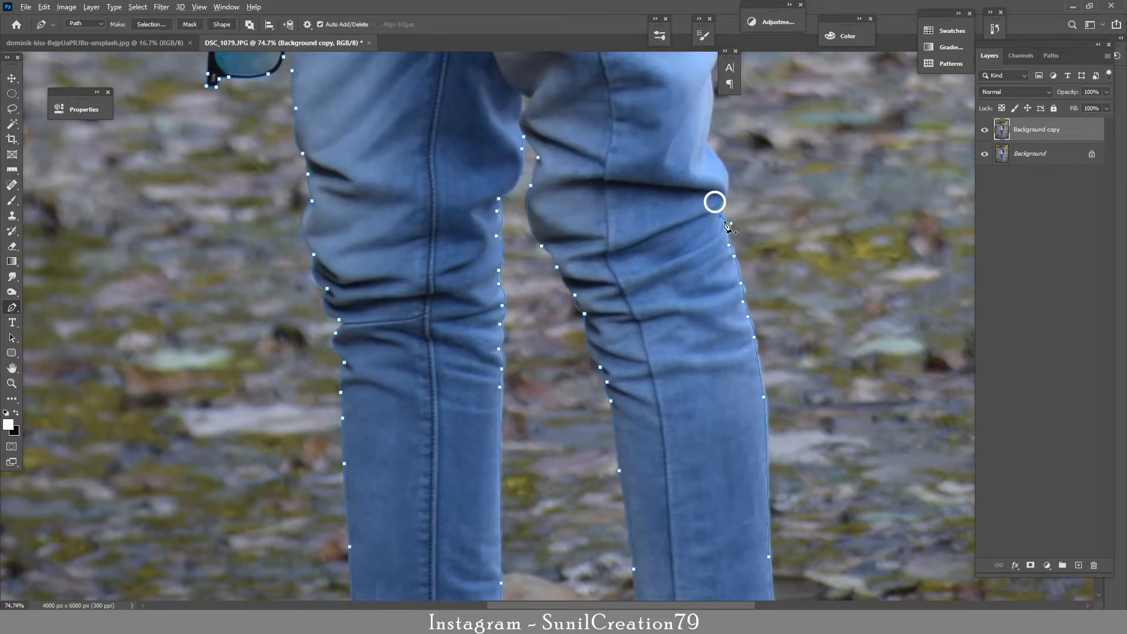
# Step: Trace the pen path up the outer edge of the left thigh to the bottom of the side pocket
pyautogui.moveTo(728, 226); pyautogui.dragTo(774, 273)
pyautogui.click(766, 252)
pyautogui.moveTo(764, 207); pyautogui.dragTo(806, 260)
pyautogui.click(805, 259)
pyautogui.moveTo(808, 189); pyautogui.dragTo(805, 282)
pyautogui.moveTo(822, 233); pyautogui.dragTo(818, 209)
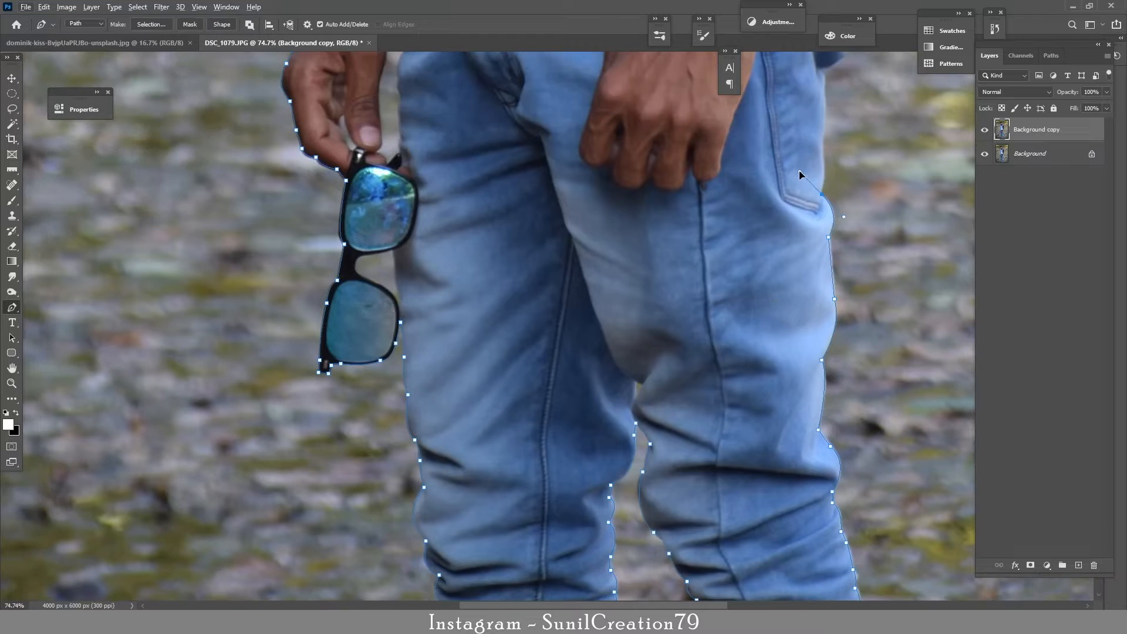
# Step: Complete the pen path along the left pocket and hip, and load the man's closed outline as a selection
pyautogui.moveTo(822, 150); pyautogui.dragTo(823, 139)
pyautogui.moveTo(822, 113); pyautogui.dragTo(834, 222)
pyautogui.click(836, 199)
pyautogui.click(833, 179)
pyautogui.click(856, 141)
pyautogui.moveTo(862, 152)
pyautogui.mouseDown()
pyautogui.moveTo(871, 130)
pyautogui.moveTo(873, 309)
pyautogui.mouseUp()
pyautogui.click(873, 310)
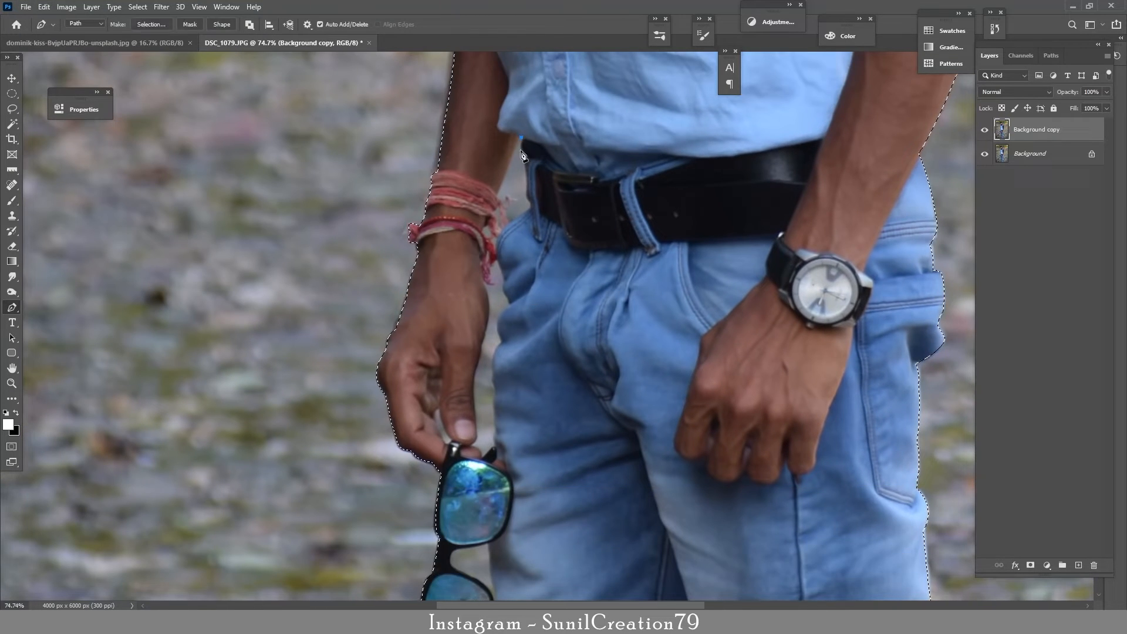
# Step: Start a pen path in the gap between the right forearm and the belt, tracing down past the bracelets
pyautogui.click(527, 170)
pyautogui.click(519, 138)
pyautogui.click(519, 137)
pyautogui.click(496, 195)
pyautogui.click(493, 210)
pyautogui.click(497, 226)
pyautogui.click(494, 233)
# Step: Close the pen path around the gap between the forearm and the waist, and subtract it from the selection
pyautogui.moveTo(492, 230); pyautogui.dragTo(550, 231)
pyautogui.click(545, 227)
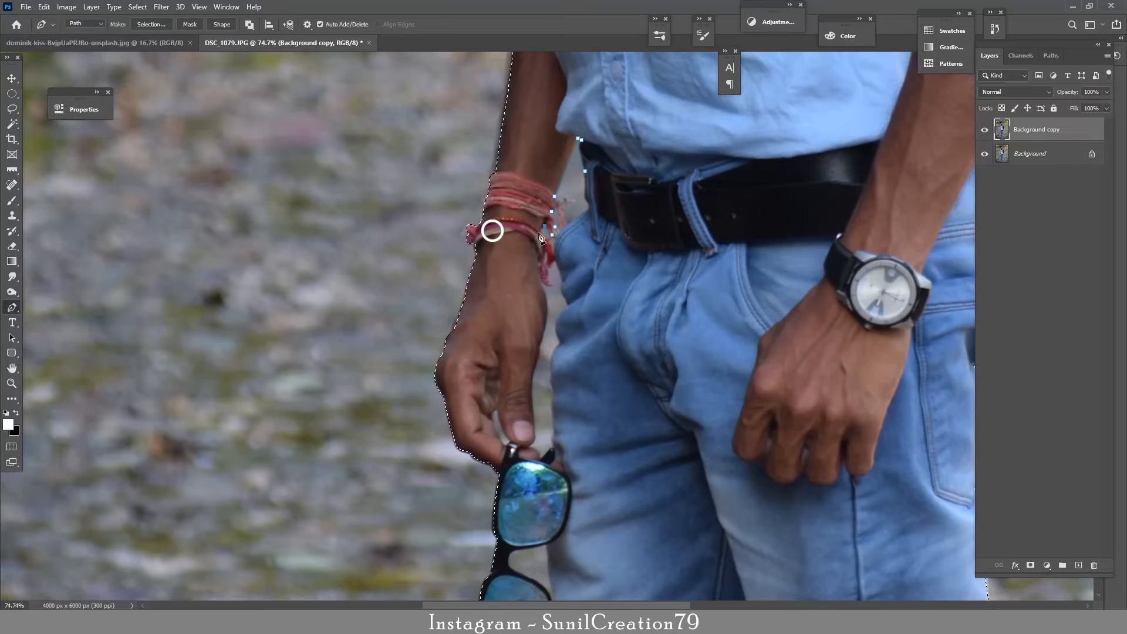
pyautogui.click(540, 233)
pyautogui.click(552, 250)
pyautogui.click(589, 208)
pyautogui.click(584, 171)
pyautogui.hotkey('ctrl', 'alt', 'Return')
pyautogui.click(543, 282)
pyautogui.click(550, 273)
pyautogui.click(548, 266)
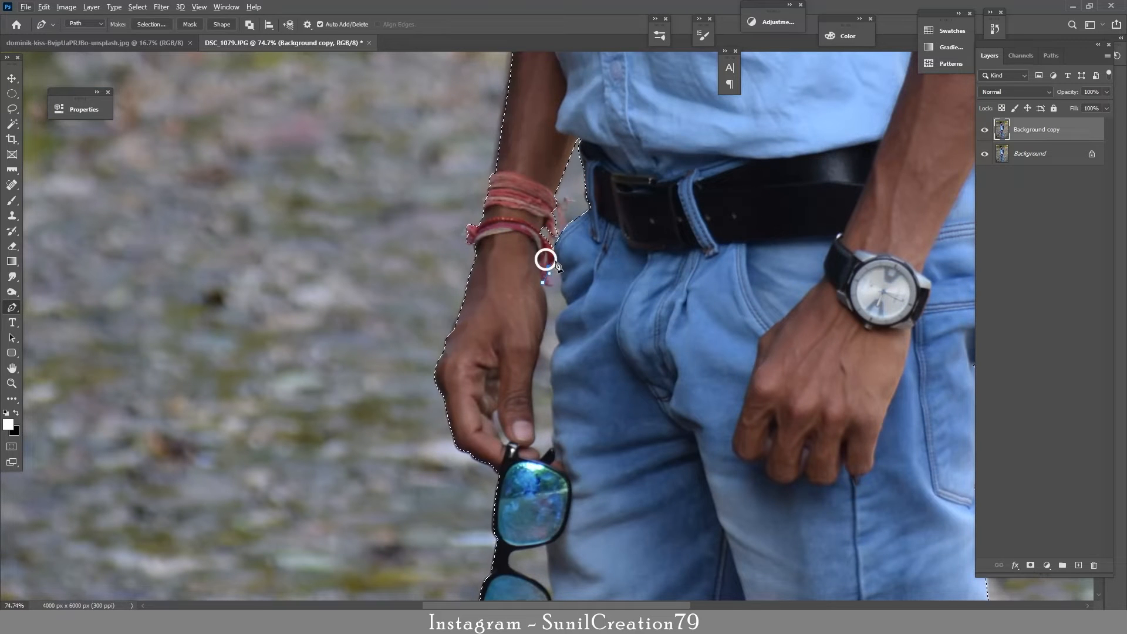
pyautogui.hotkey('ctrl', 'z')
pyautogui.hotkey('ctrl', 'z')
pyautogui.hotkey('ctrl', 'z')
# Step: Start a pen path in the gap between the right hand and the thigh, tracing down the hand's inner edge from the bracelets
pyautogui.click(555, 258)
pyautogui.click(548, 267)
pyautogui.click(541, 282)
pyautogui.moveTo(545, 323); pyautogui.dragTo(543, 335)
pyautogui.click(539, 348)
pyautogui.moveTo(533, 397); pyautogui.dragTo(534, 410)
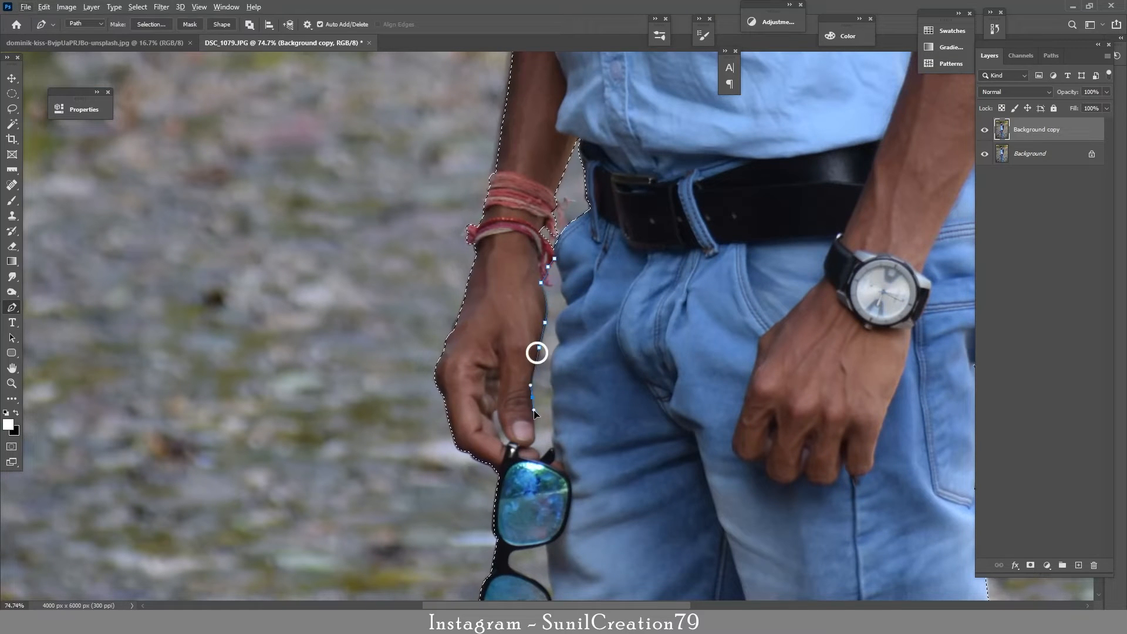
# Step: Close the pen path along the sunglasses' upper edge and the thigh, and subtract the gap from the selection
pyautogui.click(536, 430)
pyautogui.click(539, 460)
pyautogui.click(554, 448)
pyautogui.click(554, 430)
pyautogui.click(554, 396)
pyautogui.moveTo(561, 344); pyautogui.dragTo(578, 334)
pyautogui.click(555, 259)
pyautogui.hotkey('ctrl', 'Return')
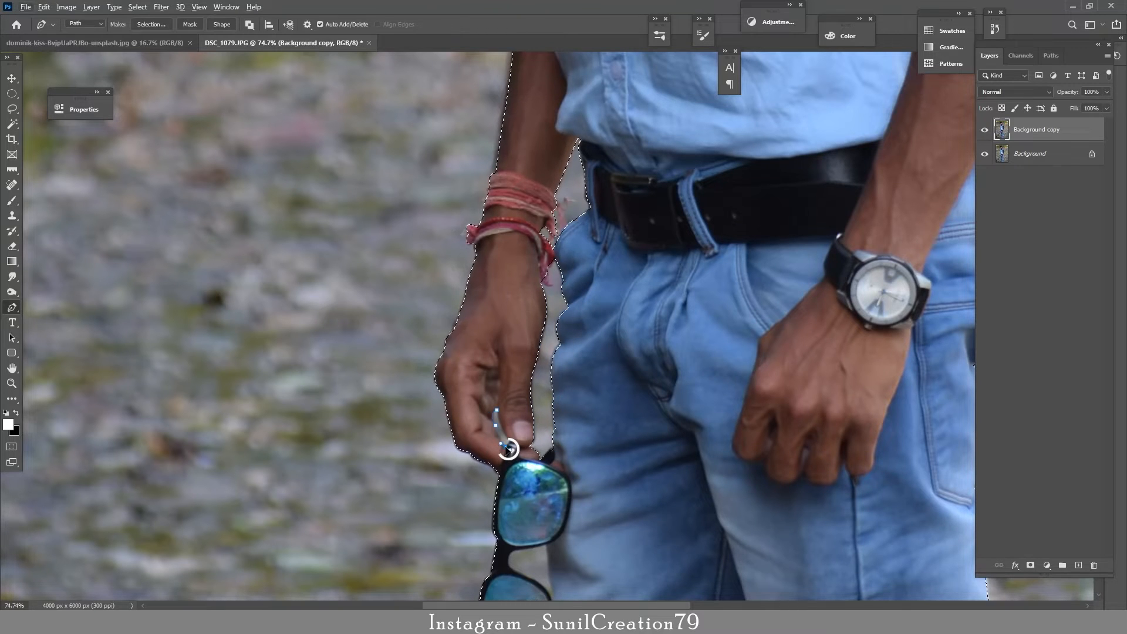
# Step: Trace the gap between the two sunglasses lenses and the thigh with the Pen tool, and subtract it from the selection
pyautogui.moveTo(495, 387); pyautogui.dragTo(484, 213)
pyautogui.click(535, 369)
pyautogui.click(505, 374)
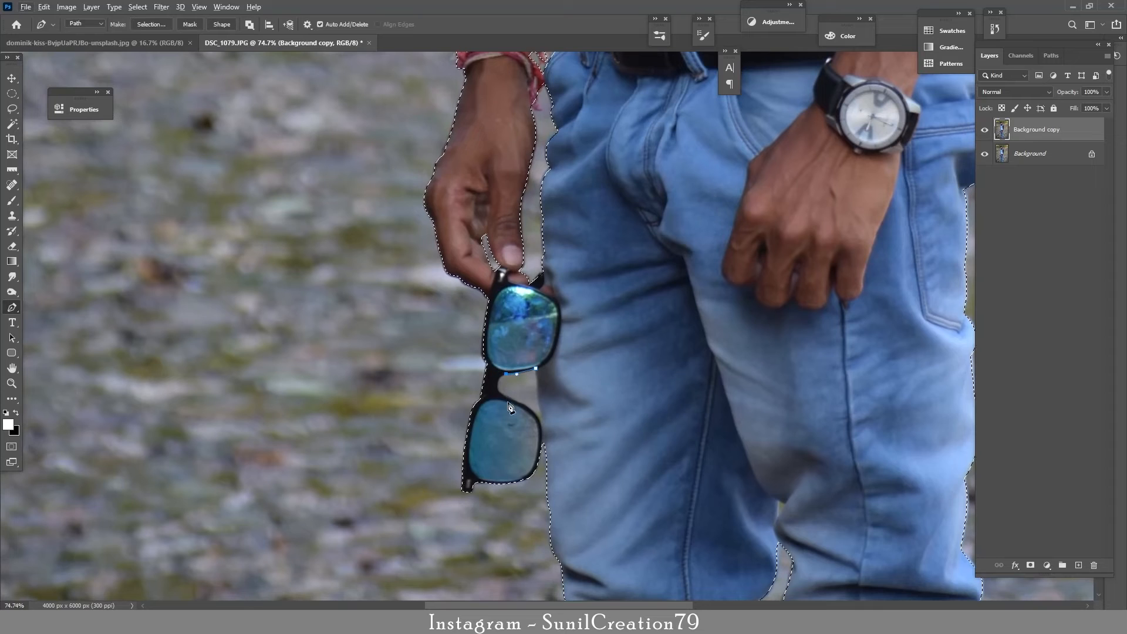
pyautogui.moveTo(507, 397); pyautogui.dragTo(524, 407)
pyautogui.click(542, 430)
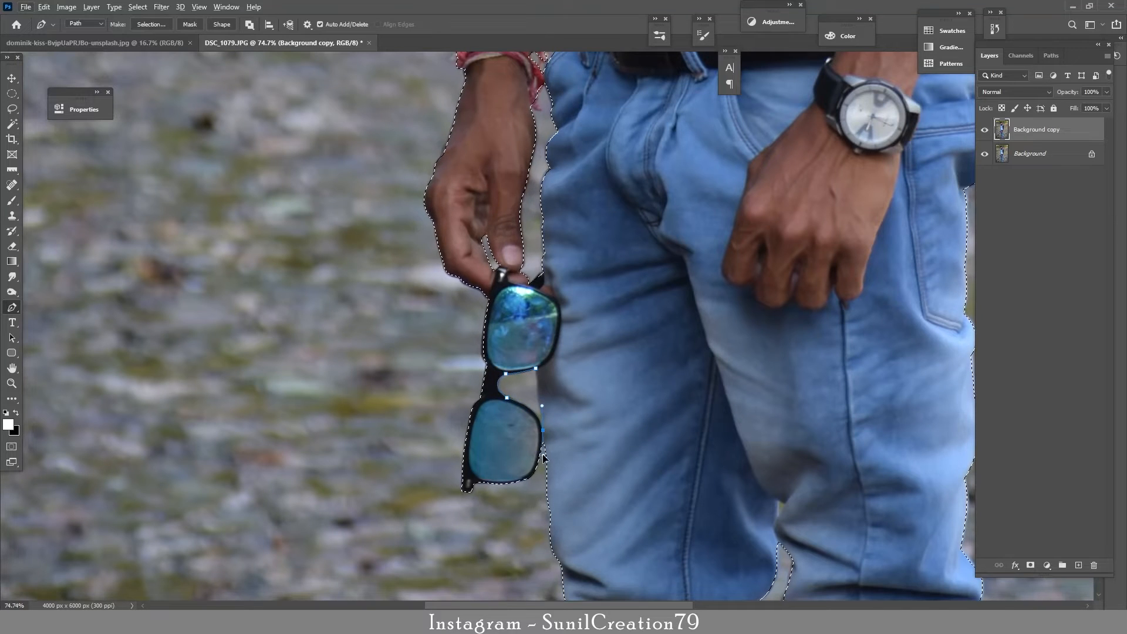
pyautogui.click(539, 397)
pyautogui.hotkey('ctrl', 'Return')
# Step: Add a layer mask from the selection to Background copy and convert the layer to a smart object
pyautogui.scroll(-4, 726, 347)
pyautogui.scroll(4, 751, 433)
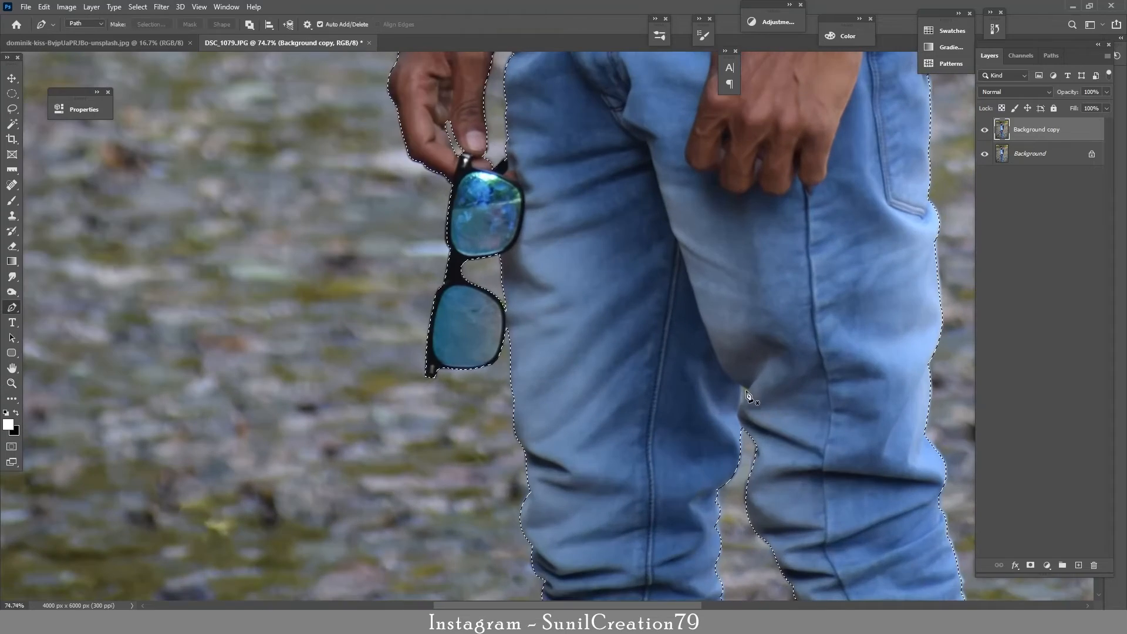
pyautogui.click(744, 389)
pyautogui.scroll(-6, 653, 336)
pyautogui.click(1030, 565)
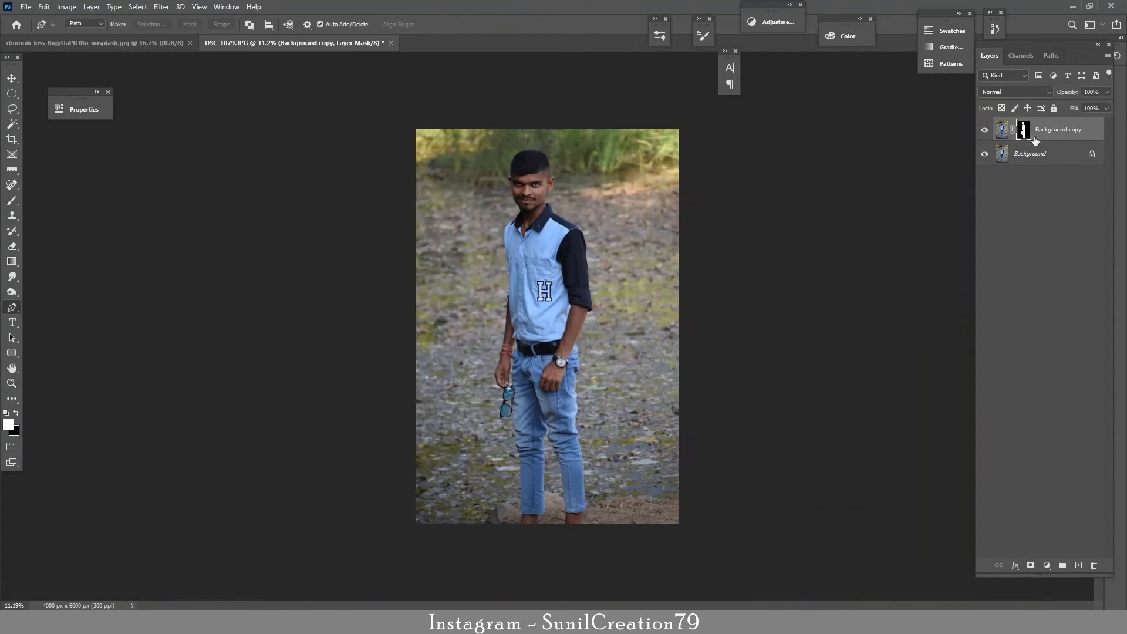
pyautogui.rightClick(1035, 140)
pyautogui.click(957, 322)
# Step: Bring the cut-out man into the dominik-kiss beach photo, scale him to about 220%, and position him standing in the shallow water
pyautogui.moveTo(1030, 134); pyautogui.dragTo(556, 362)
pyautogui.hotkey('ctrl', 't')
pyautogui.moveTo(552, 73); pyautogui.dragTo(552, 233)
pyautogui.moveTo(539, 369); pyautogui.dragTo(527, 264)
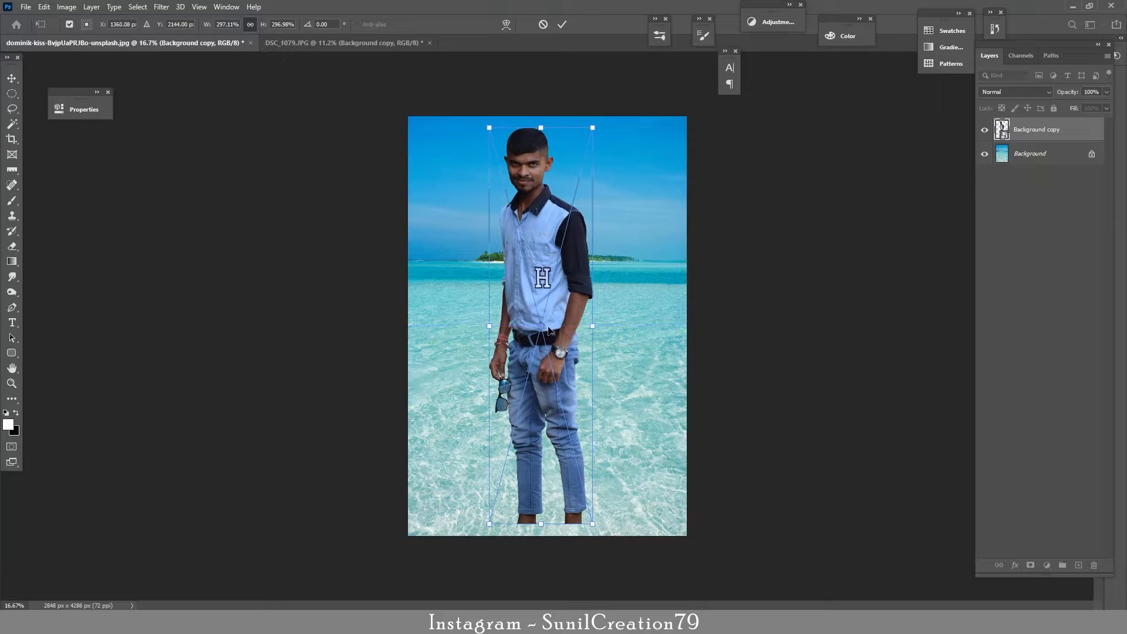
pyautogui.moveTo(542, 130); pyautogui.dragTo(543, 181)
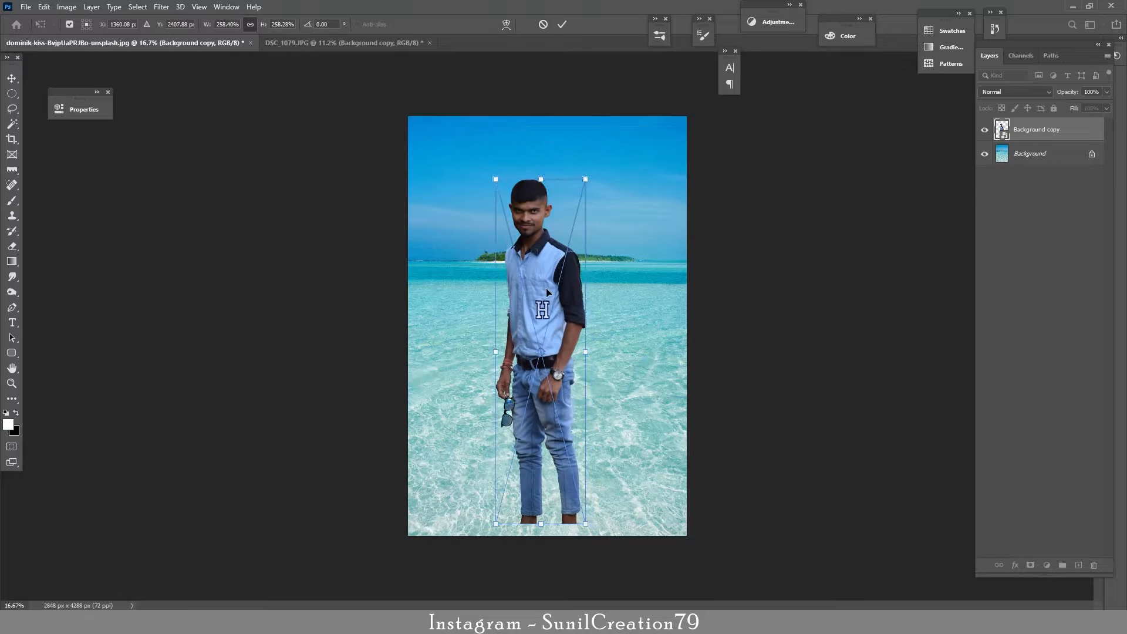
pyautogui.moveTo(546, 288)
pyautogui.mouseDown()
pyautogui.moveTo(552, 262)
pyautogui.moveTo(551, 272)
pyautogui.mouseUp()
pyautogui.moveTo(547, 166); pyautogui.dragTo(547, 215)
pyautogui.moveTo(546, 296); pyautogui.dragTo(546, 273)
pyautogui.press('Return')
# Step: Duplicate the man's layer, flip the lower copy vertically, and move it directly below the feet as a reflection
pyautogui.press('p')
pyautogui.moveTo(1075, 565); pyautogui.dragTo(1077, 566)
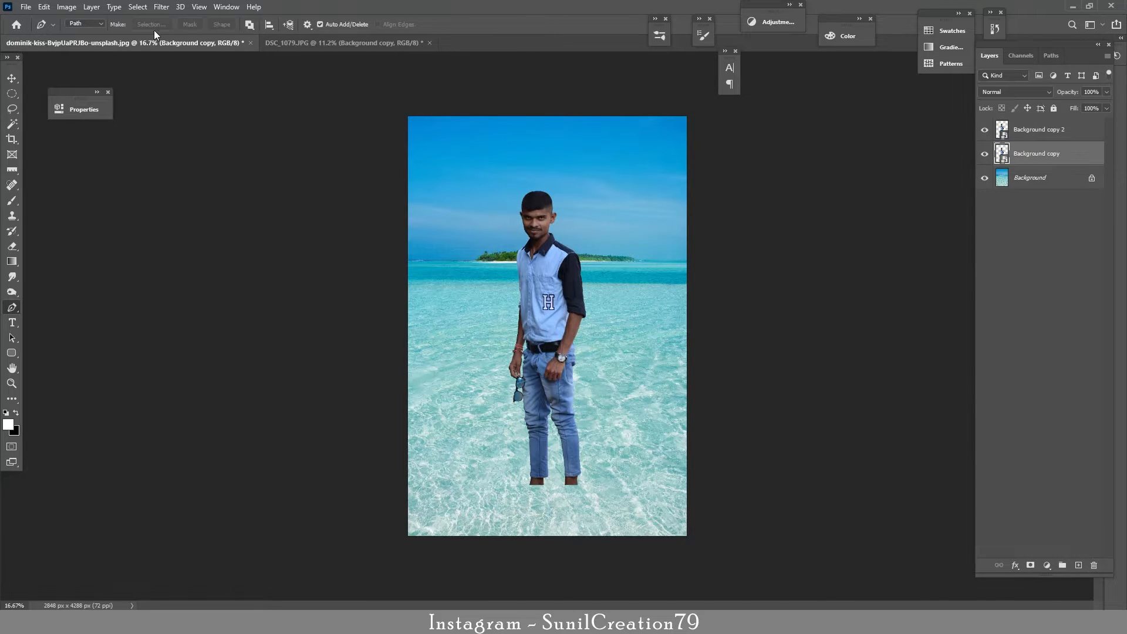
pyautogui.hotkey('ctrl', 't')
pyautogui.rightClick(537, 290)
pyautogui.click(581, 487)
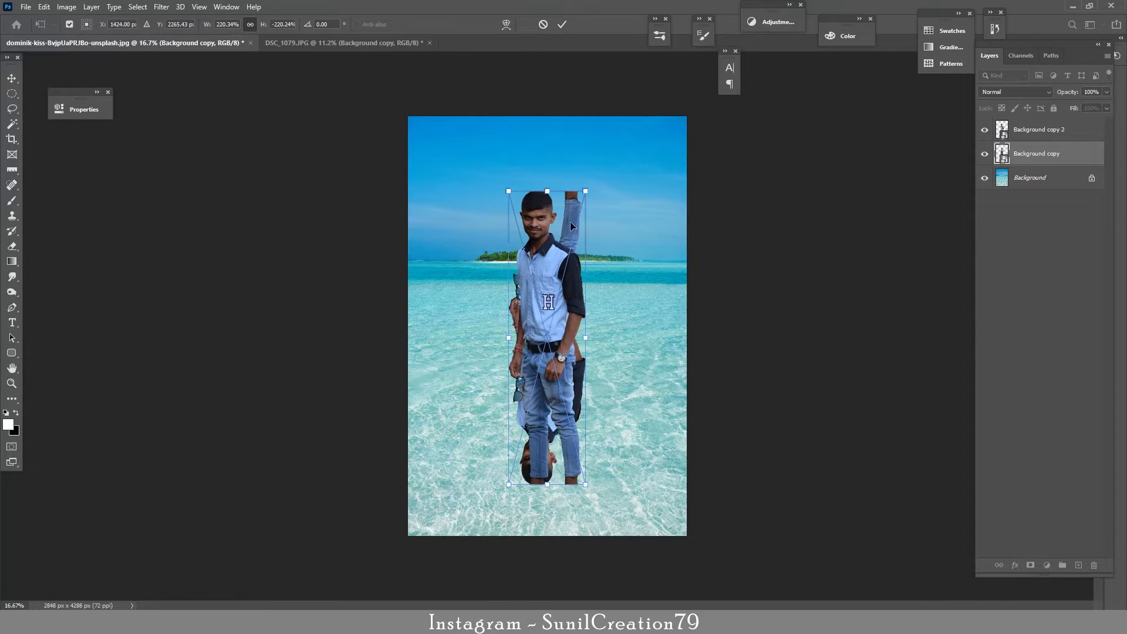
pyautogui.moveTo(573, 228); pyautogui.dragTo(575, 519)
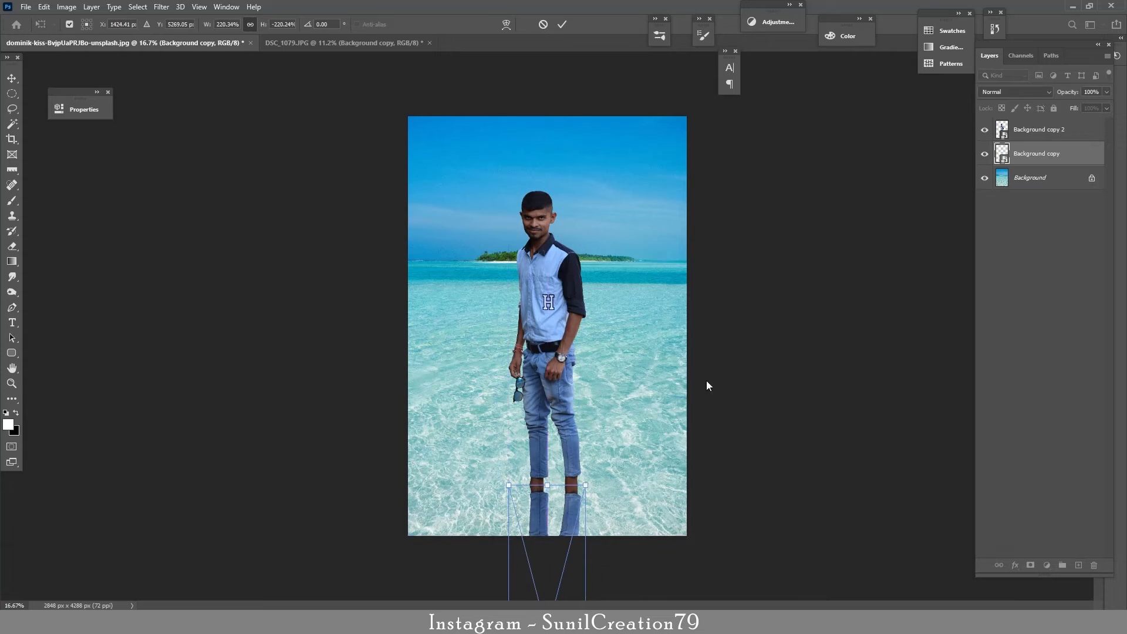
pyautogui.click(559, 26)
# Step: Set the reflection layer's opacity to 70% and rasterize the layer
pyautogui.press('p')
pyautogui.press('8')
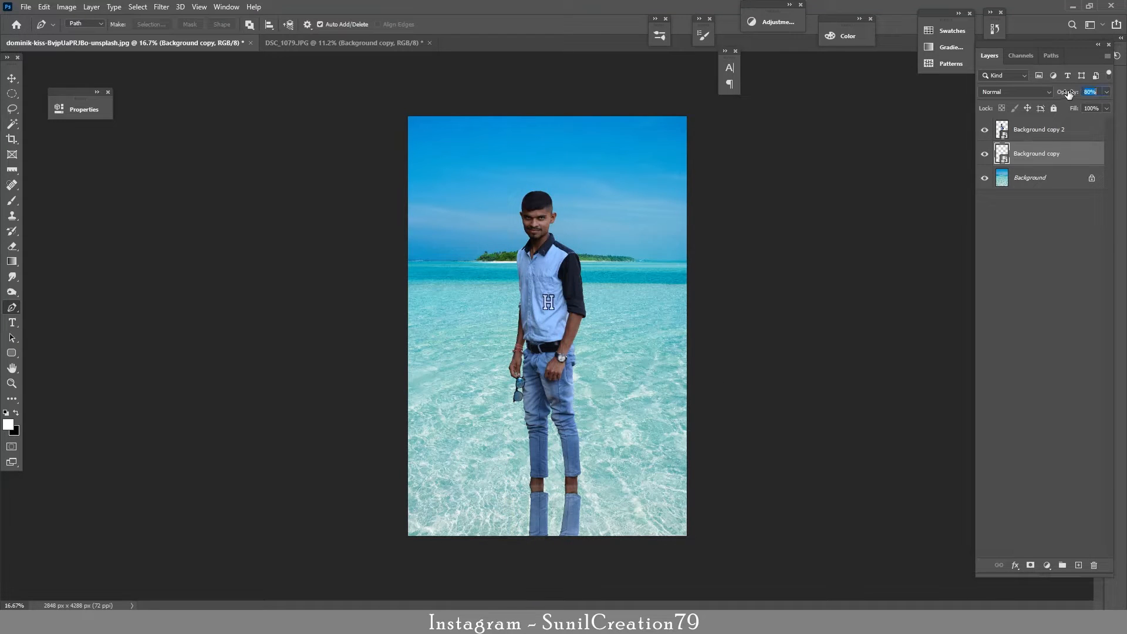
pyautogui.rightClick(1067, 161)
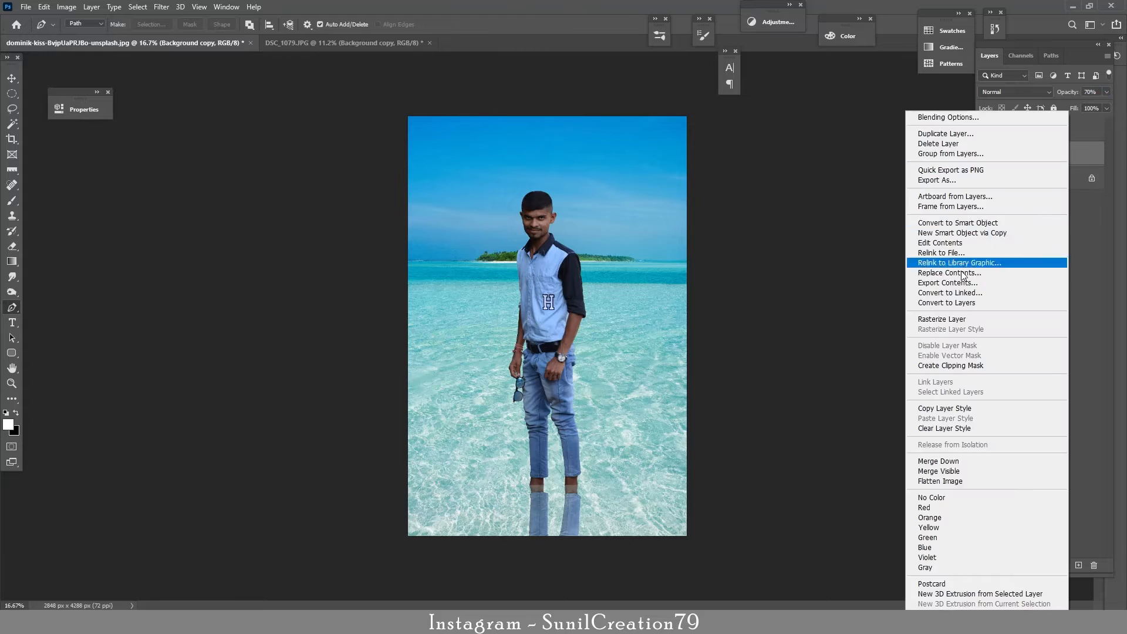
pyautogui.click(954, 321)
# Step: Duplicate the reflection layer and hide the original Background copy beneath it
pyautogui.hotkey('ctrl', 'space')
pyautogui.moveTo(555, 516); pyautogui.dragTo(600, 391)
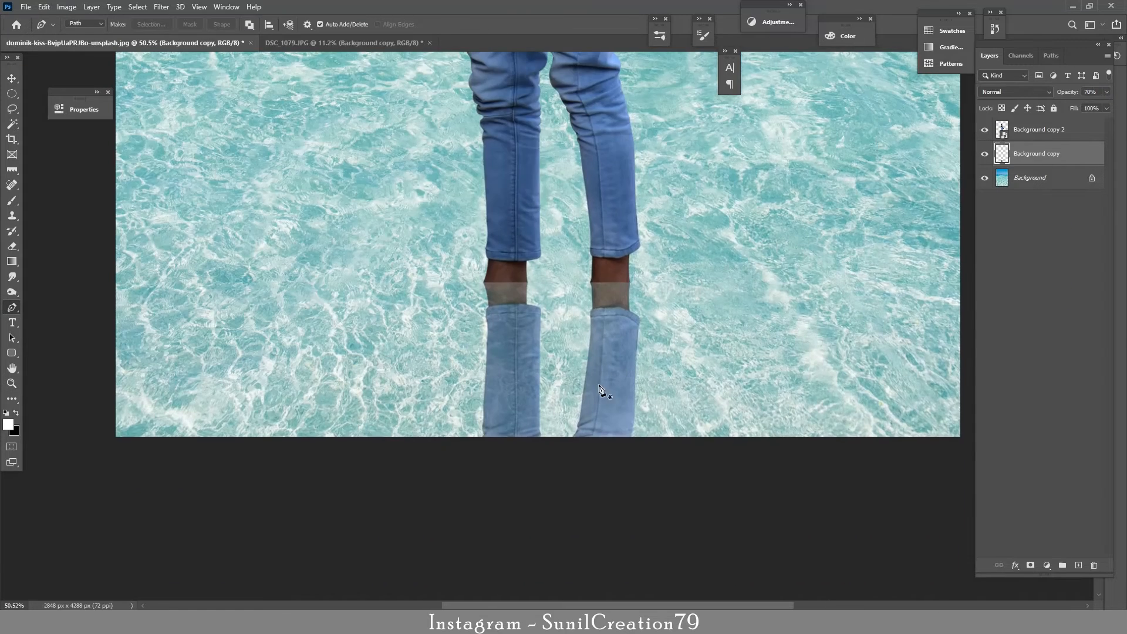
pyautogui.hotkey('ctrl', 'j')
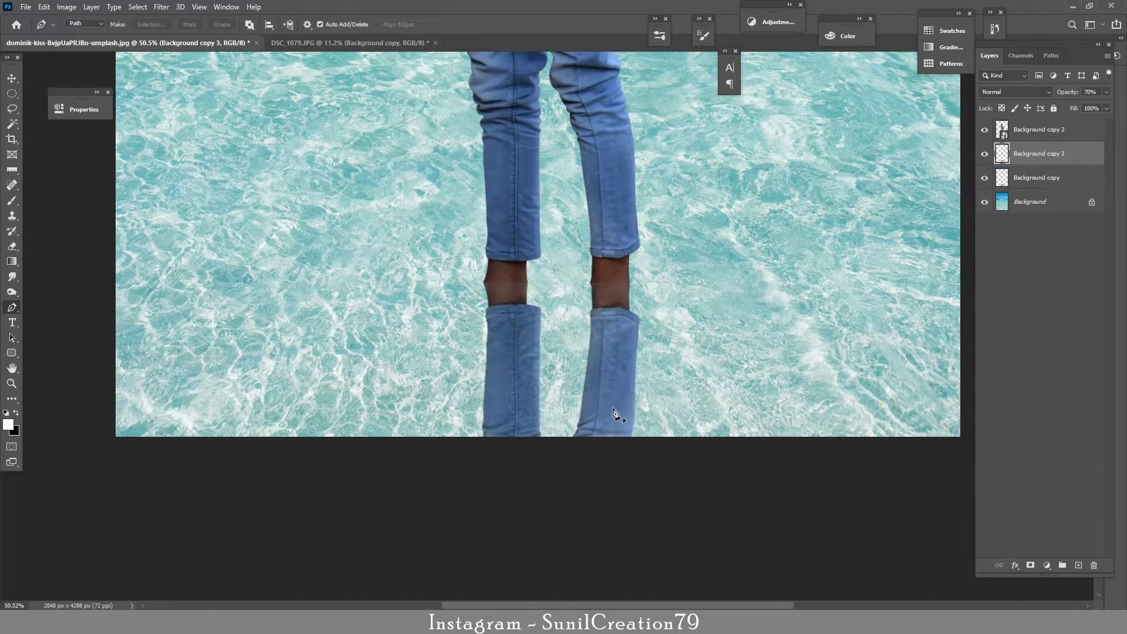
pyautogui.click(1025, 177)
pyautogui.click(985, 178)
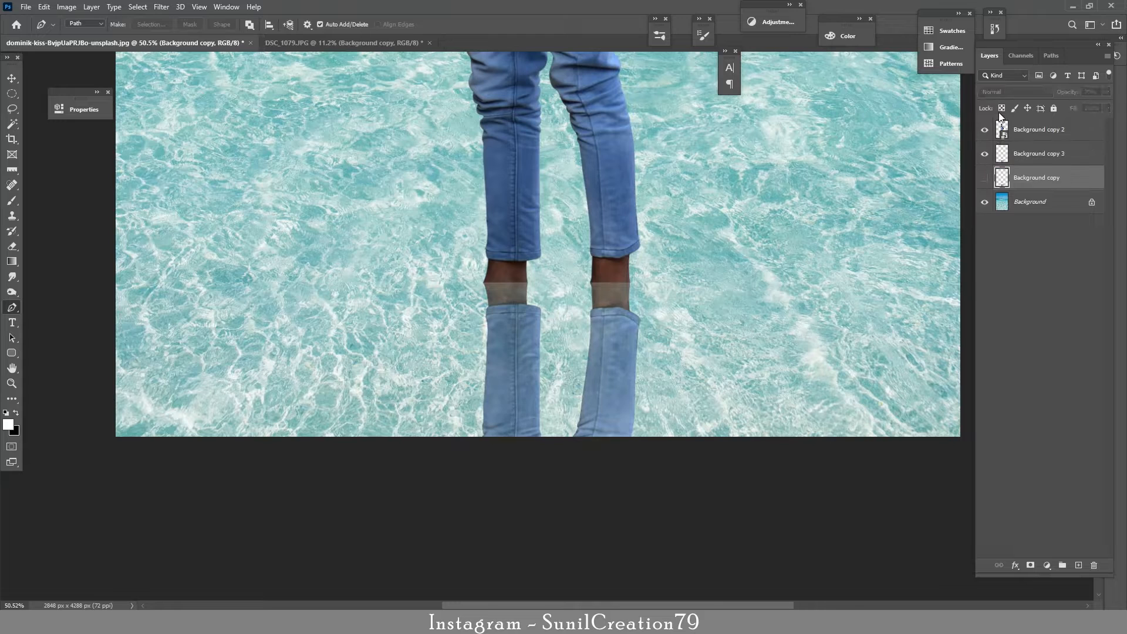
# Step: Set the Background copy 3 reflection to the Vivid Light blend mode with 38% opacity
pyautogui.click(1022, 154)
pyautogui.click(1006, 92)
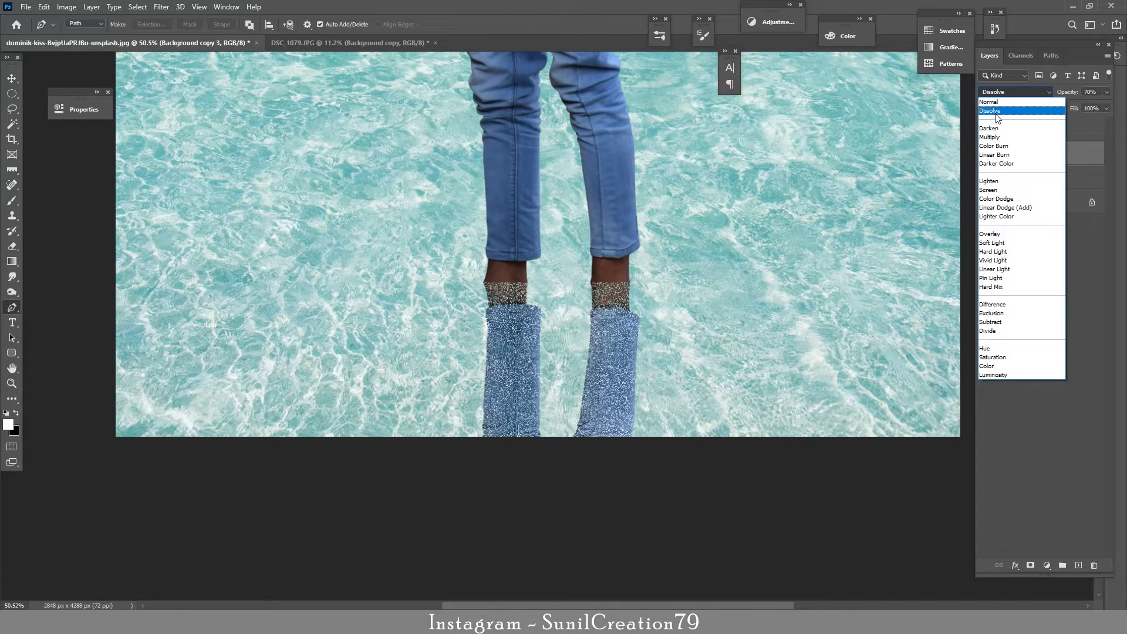
pyautogui.click(998, 375)
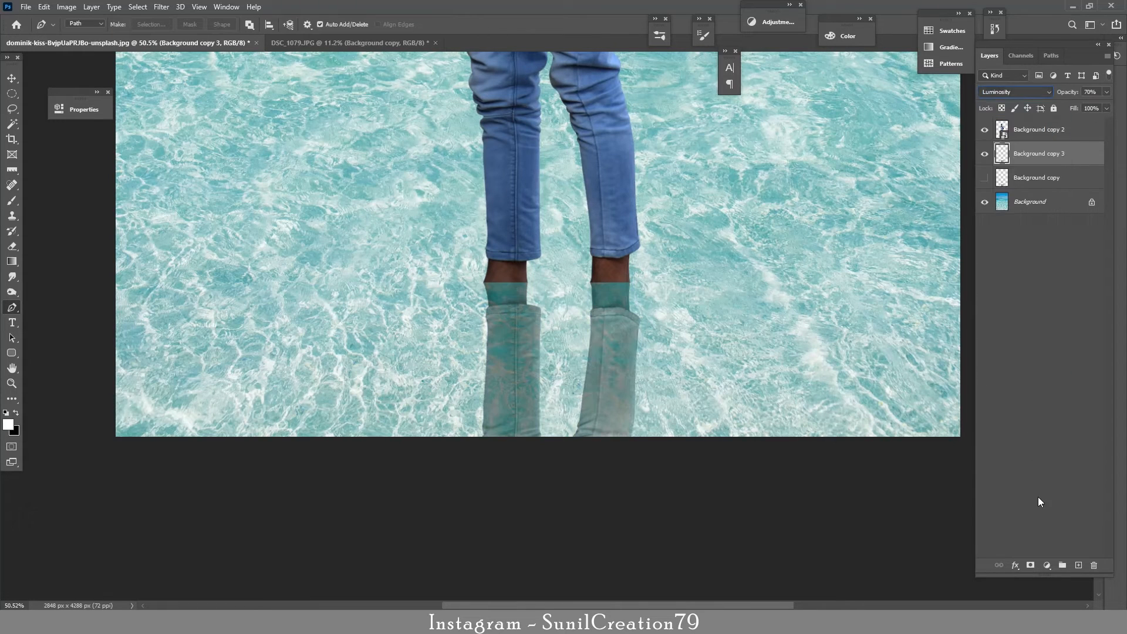
pyautogui.press('Up')
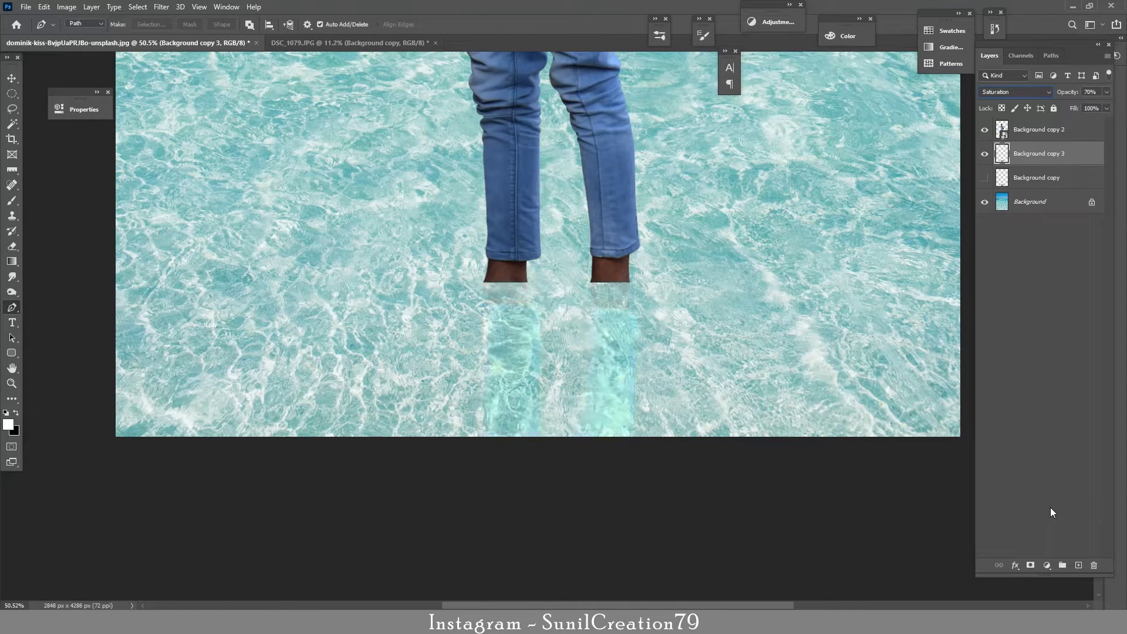
pyautogui.press('Up')
pyautogui.press('Up')
pyautogui.press('Up')
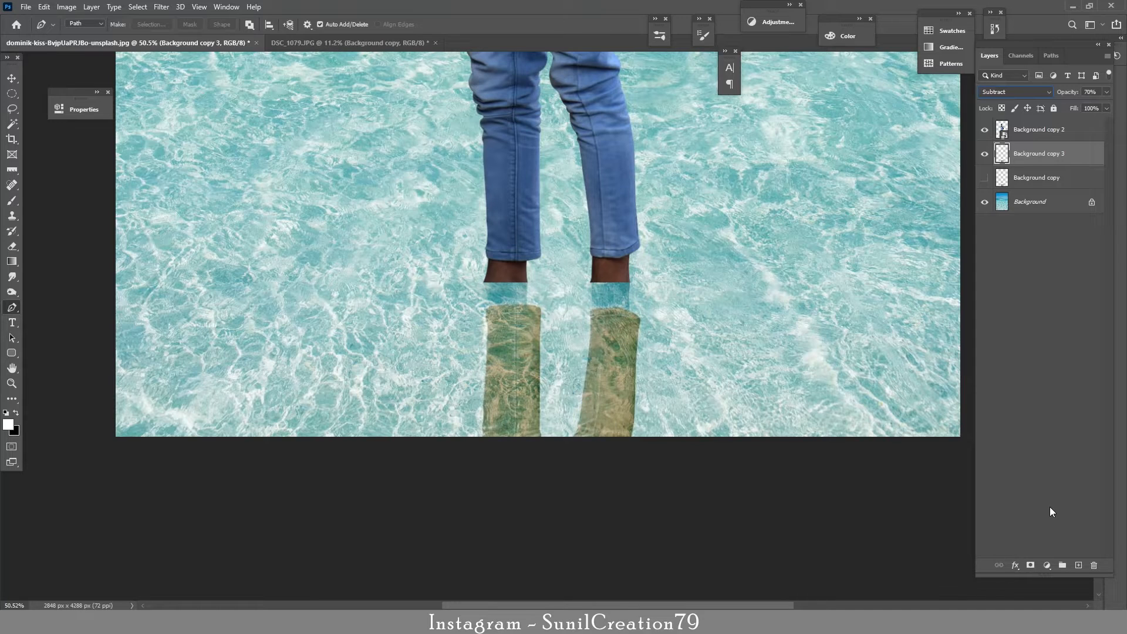
pyautogui.press('Up')
pyautogui.press('Up')
pyautogui.press('Up')
pyautogui.press('Up')
pyautogui.press('Up')
pyautogui.press('Up')
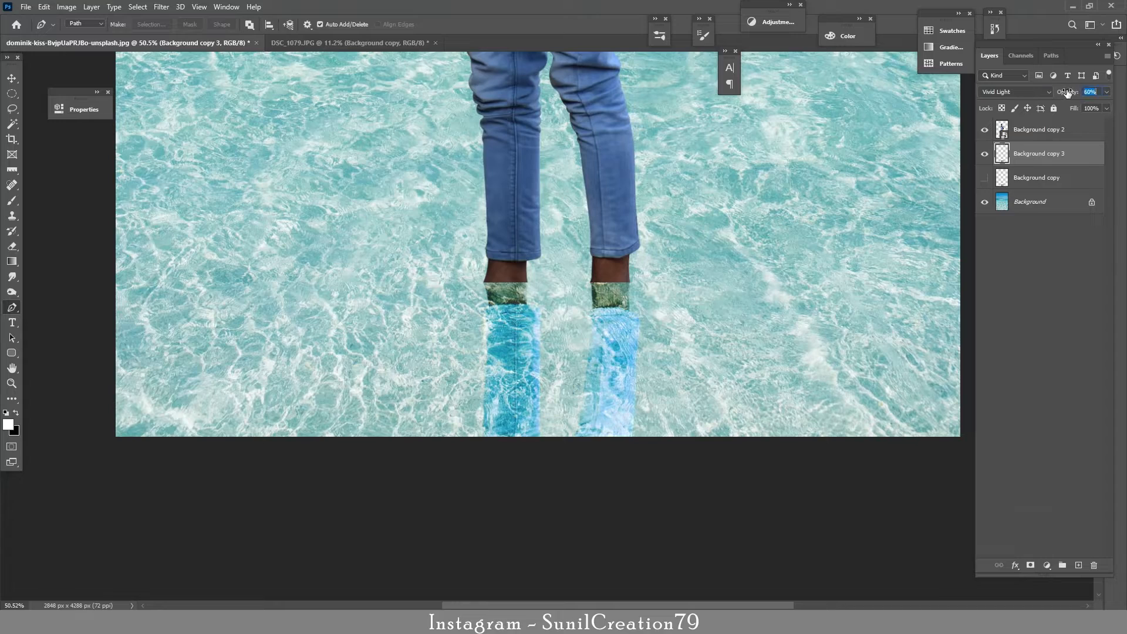
pyautogui.moveTo(1068, 94); pyautogui.dragTo(1059, 94)
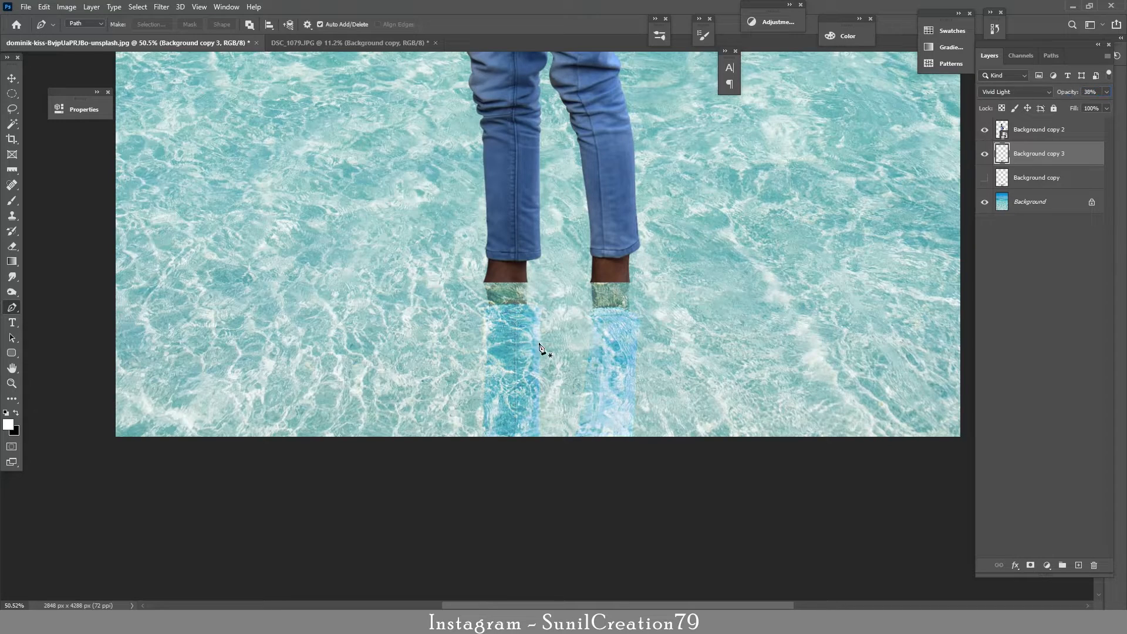
# Step: Rasterize Background copy 2 and smudge the hard lower edges of both ankles into the water at 75% strength
pyautogui.moveTo(523, 281); pyautogui.dragTo(586, 290)
pyautogui.rightClick(1021, 133)
pyautogui.click(940, 319)
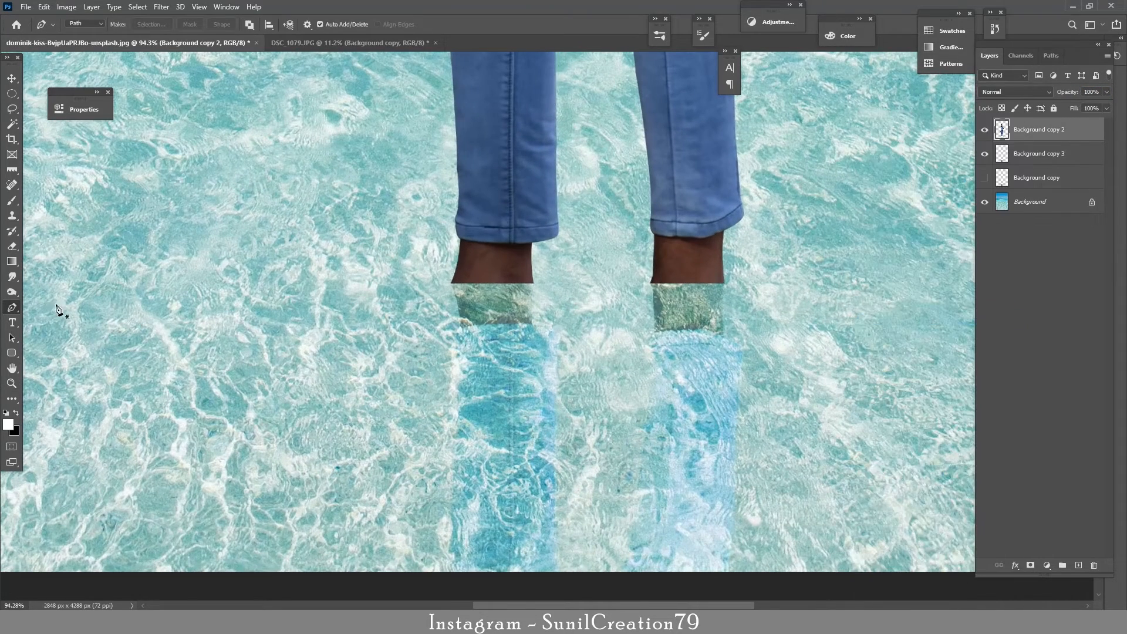
pyautogui.click(12, 277)
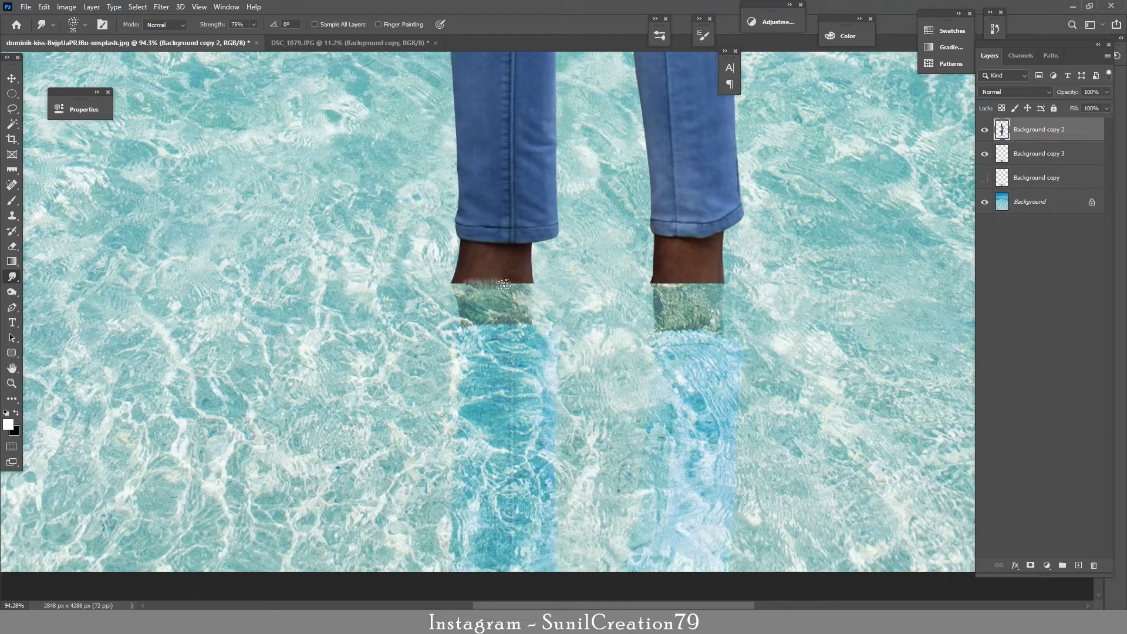
pyautogui.moveTo(452, 283); pyautogui.dragTo(533, 289)
pyautogui.moveTo(655, 288); pyautogui.dragTo(707, 288)
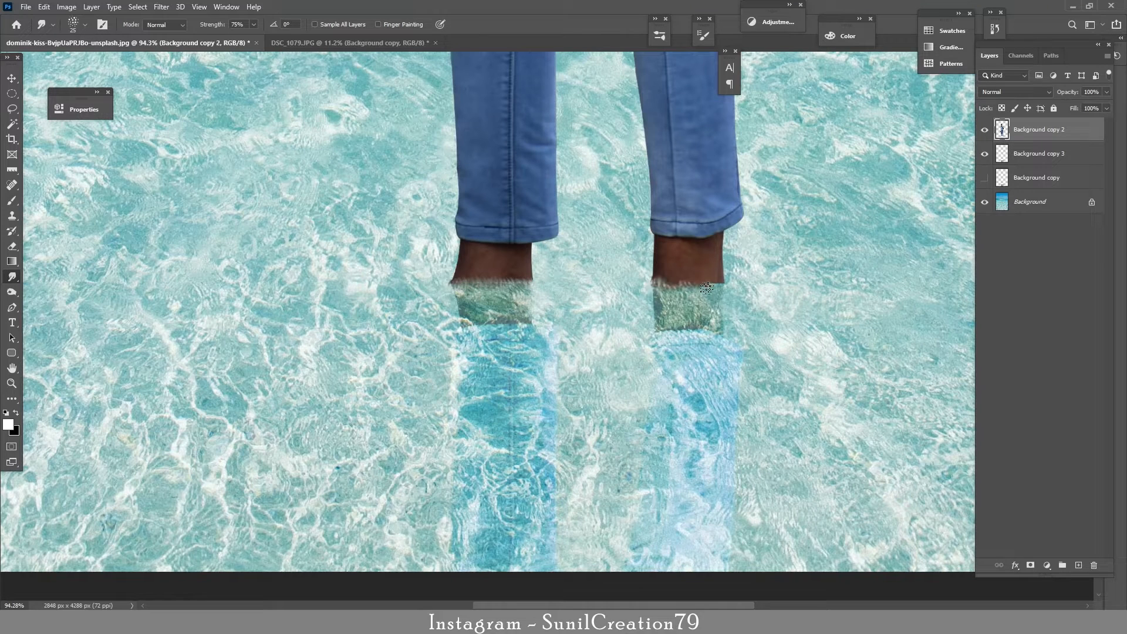
# Step: Raise the Background copy 3 reflection's opacity to 59%
pyautogui.moveTo(607, 314); pyautogui.dragTo(492, 378)
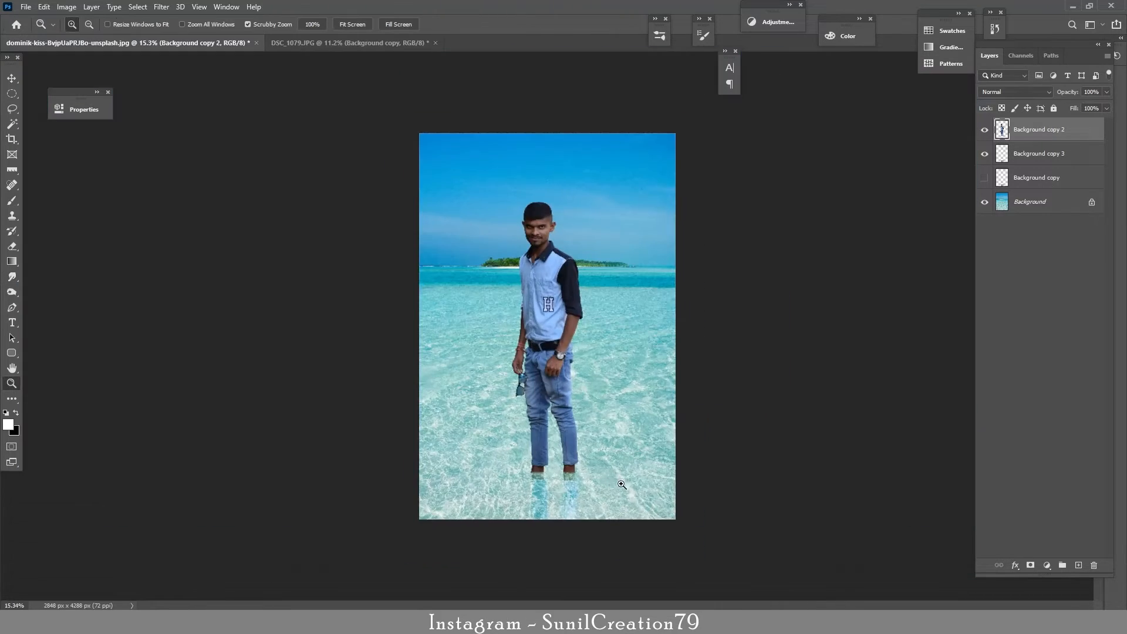
pyautogui.moveTo(623, 486); pyautogui.dragTo(665, 492)
pyautogui.click(1051, 154)
pyautogui.moveTo(1062, 93); pyautogui.dragTo(1069, 92)
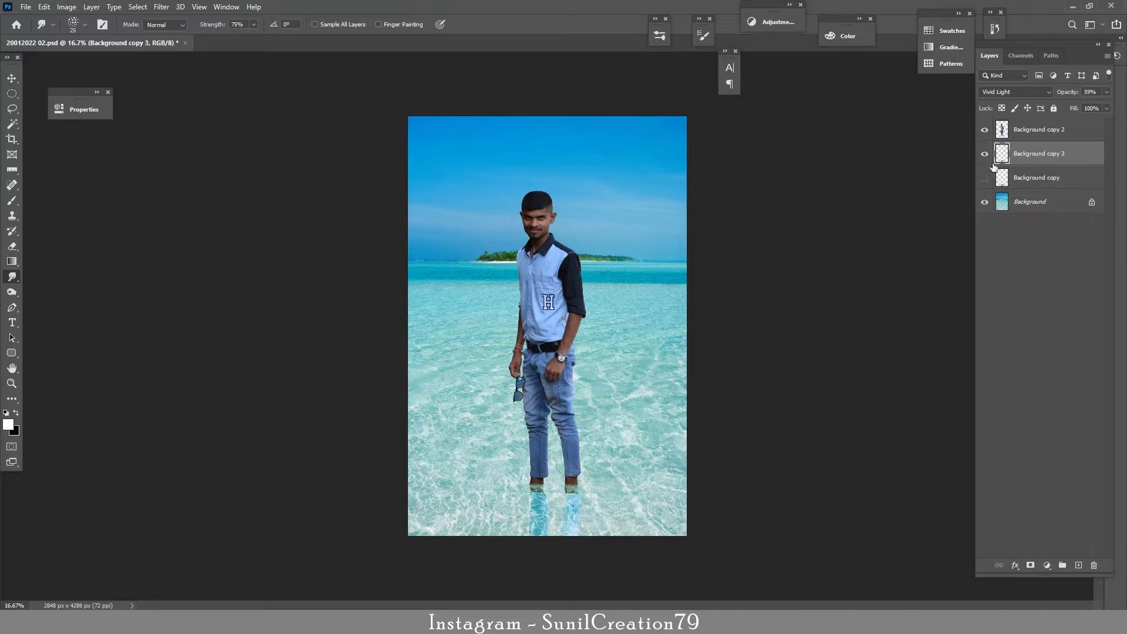
# Step: Add a Curves adjustment clipped to the reflection layer and pull its midtones down to darken it
pyautogui.click(1047, 565)
pyautogui.click(1050, 414)
pyautogui.click(192, 419)
pyautogui.moveTo(224, 210); pyautogui.dragTo(222, 232)
pyautogui.click(260, 105)
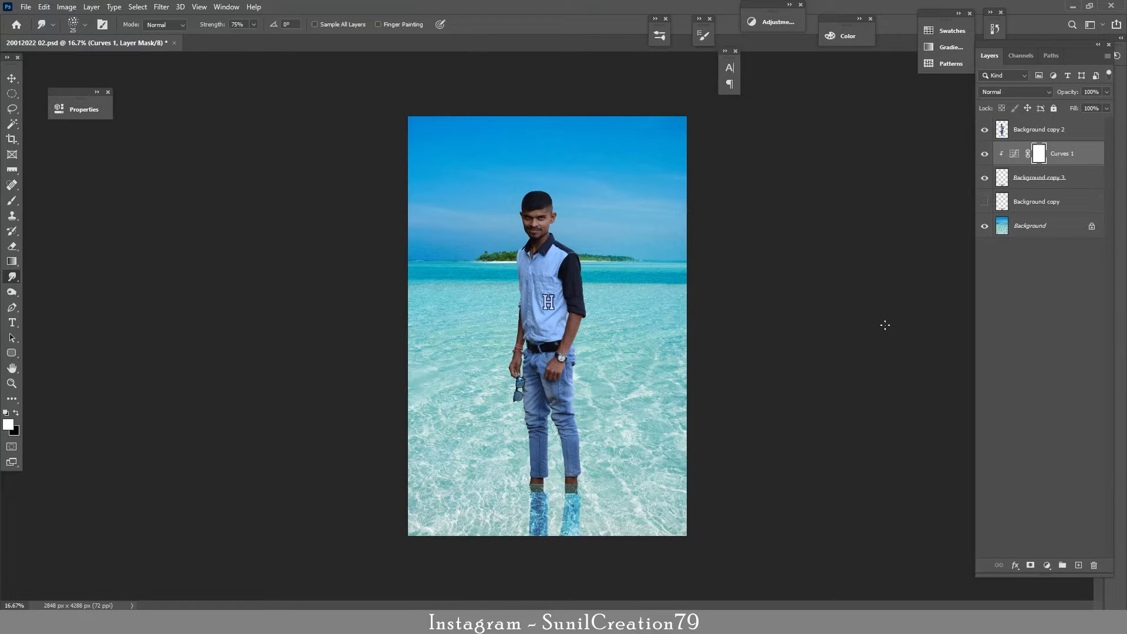
# Step: Add a new layer above the man, fill it with 50% gray, and set its blend mode to Luminosity
pyautogui.click(1017, 135)
pyautogui.click(1079, 565)
pyautogui.hotkey('shift', 'F5')
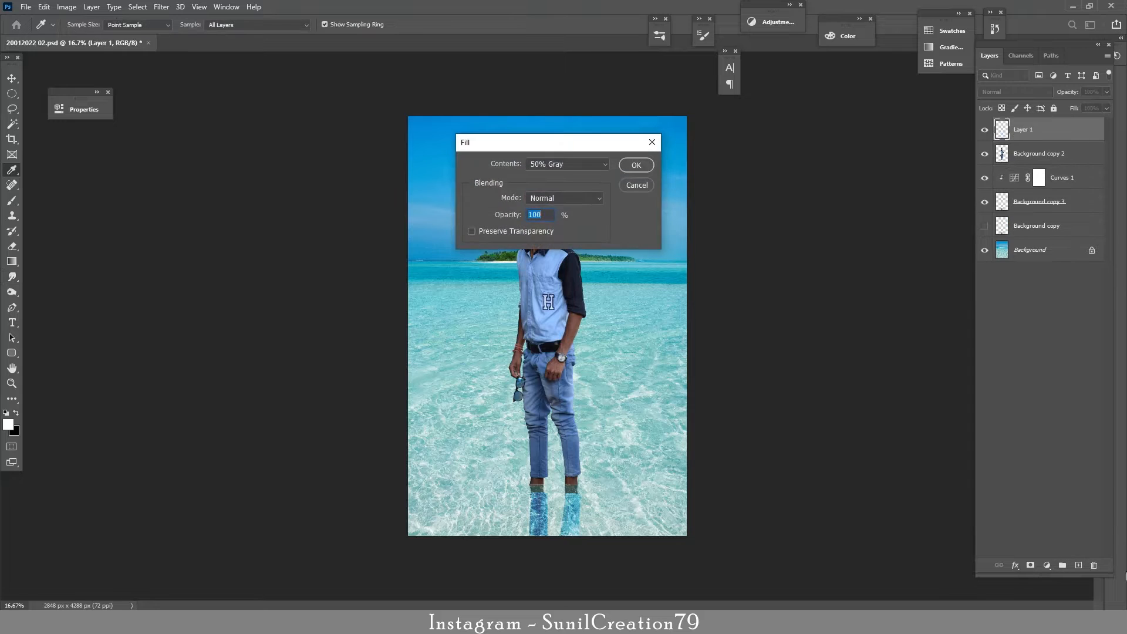
pyautogui.press('Return')
pyautogui.click(1014, 92)
pyautogui.click(1000, 375)
# Step: Add a Curves adjustment clipped to Background copy 2 and lower the red channel from input 154 to output 117
pyautogui.click(1029, 159)
pyautogui.click(1048, 566)
pyautogui.click(1051, 414)
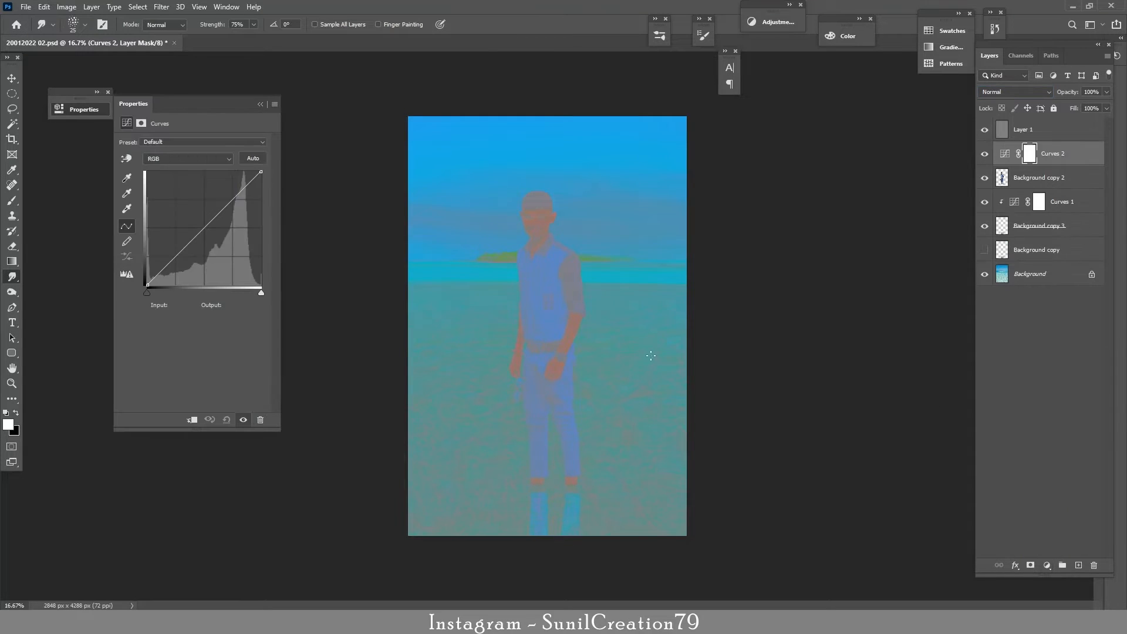
pyautogui.click(176, 159)
pyautogui.click(162, 181)
pyautogui.moveTo(208, 225); pyautogui.dragTo(217, 234)
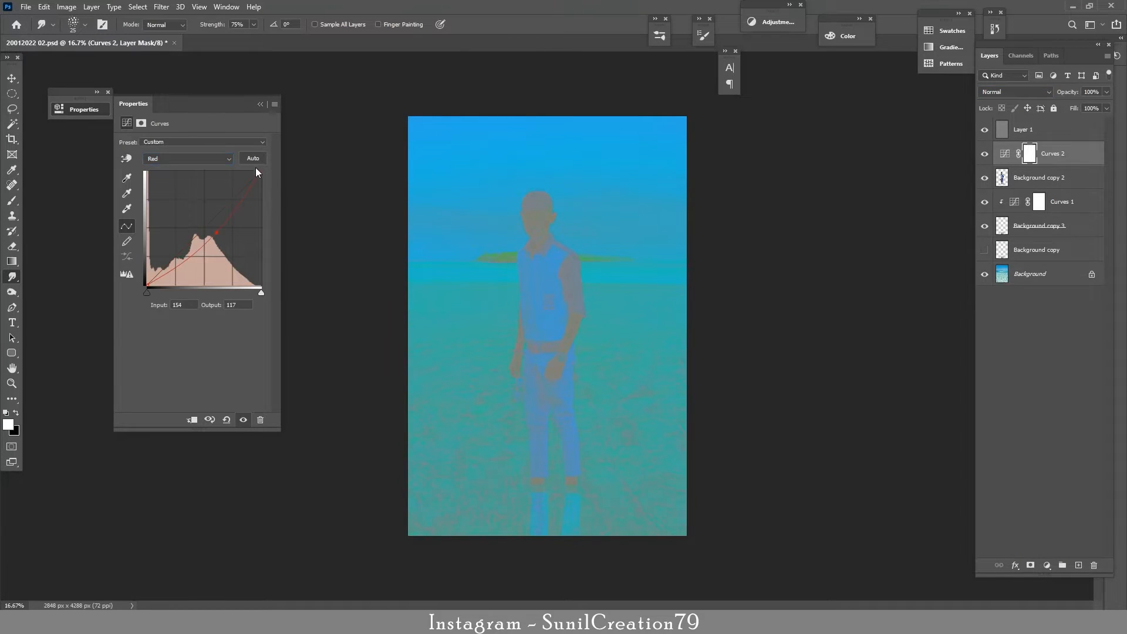
pyautogui.click(192, 420)
# Step: Reshape the red channel curve of Curves 2, raising its highlights with a point at input 201, output 211
pyautogui.moveTo(245, 196); pyautogui.dragTo(236, 192)
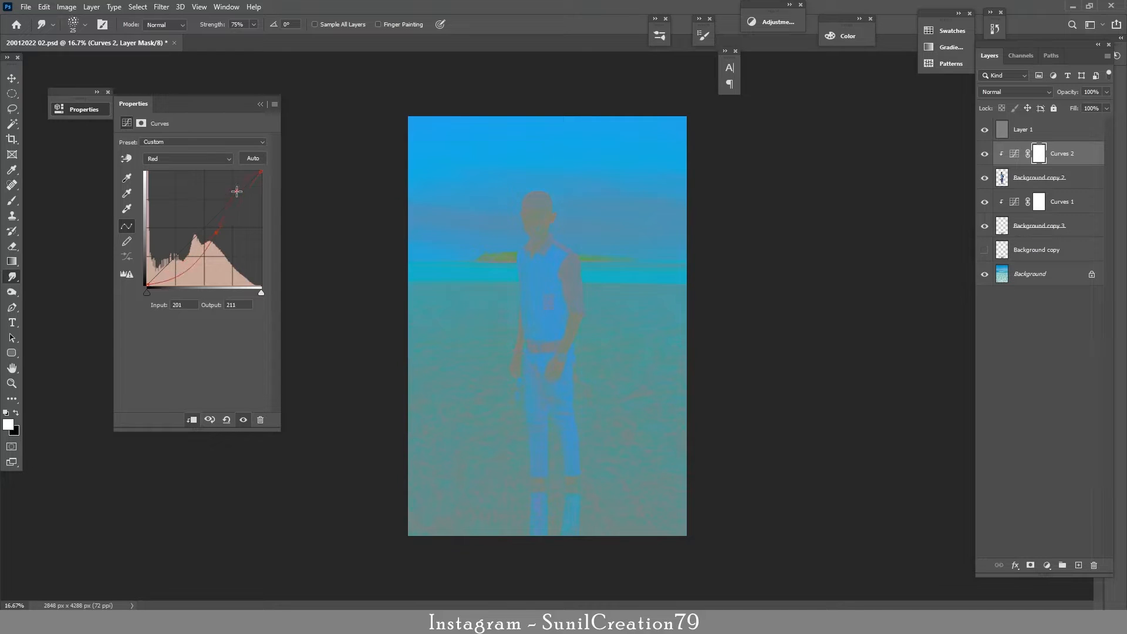
pyautogui.click(176, 261)
pyautogui.moveTo(209, 241)
pyautogui.mouseDown()
pyautogui.moveTo(180, 264)
pyautogui.moveTo(192, 225)
pyautogui.moveTo(198, 232)
pyautogui.mouseUp()
# Step: Raise the blue channel curve of Curves 2 across the tones, with a shadow point at input 29, output 57
pyautogui.click(160, 159)
pyautogui.click(161, 177)
pyautogui.click(186, 159)
pyautogui.click(171, 195)
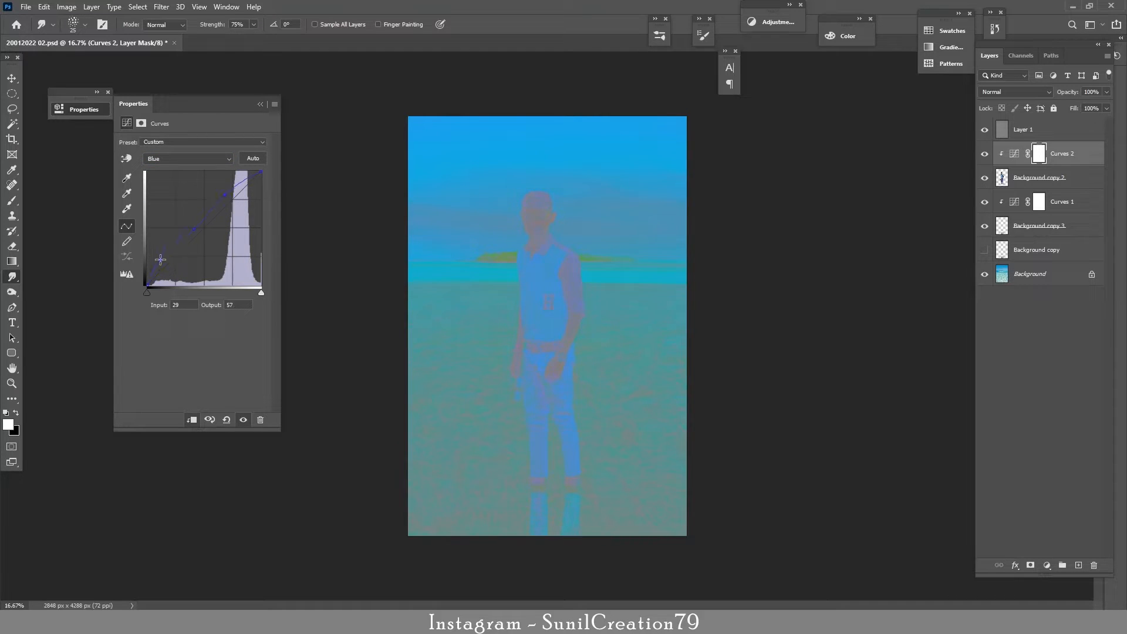
pyautogui.click(261, 106)
# Step: Hide the gray Layer 1 and compare the image with and without the Curves 1 adjustment
pyautogui.moveTo(985, 129); pyautogui.dragTo(985, 154)
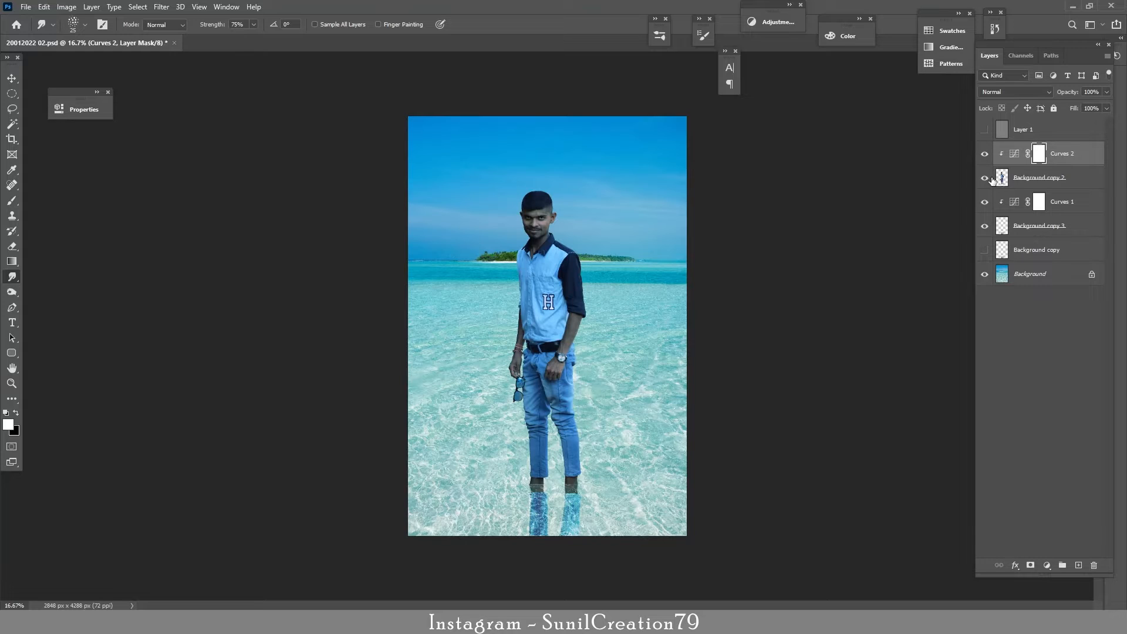
pyautogui.click(985, 155)
pyautogui.click(985, 202)
pyautogui.click(985, 202)
# Step: Darken the reflection further by setting the Curves 1 RGB point to input 161, output 102
pyautogui.click(1041, 201)
pyautogui.doubleClick(1015, 205)
pyautogui.moveTo(220, 213); pyautogui.dragTo(220, 241)
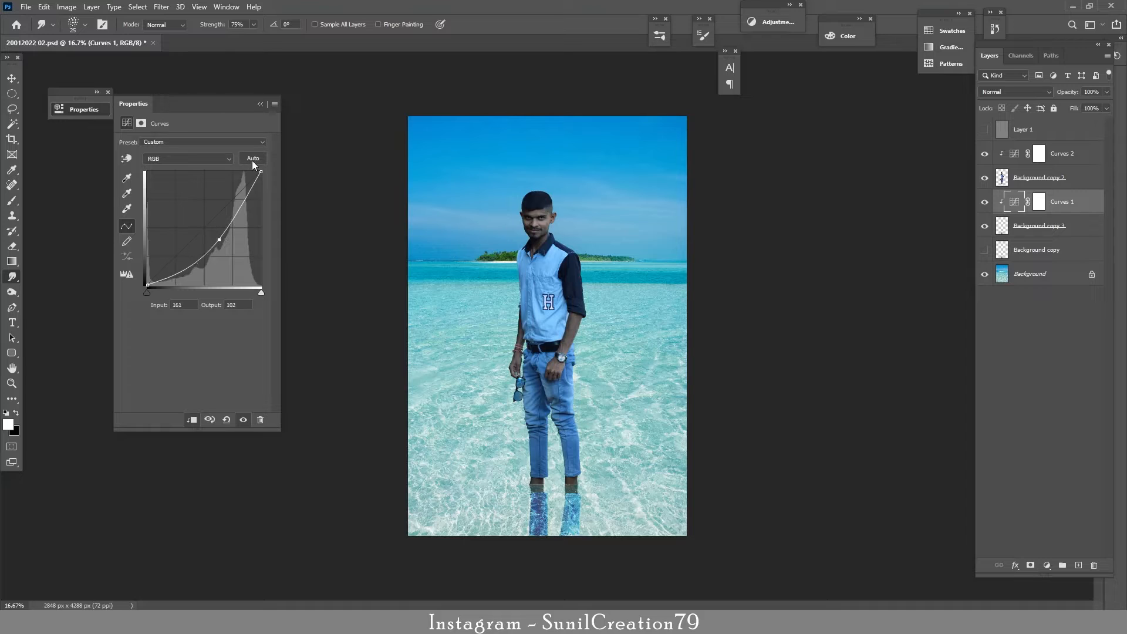
# Step: Add a Gradient Map adjustment layer directly above Curves 2
pyautogui.click(260, 104)
pyautogui.click(1038, 160)
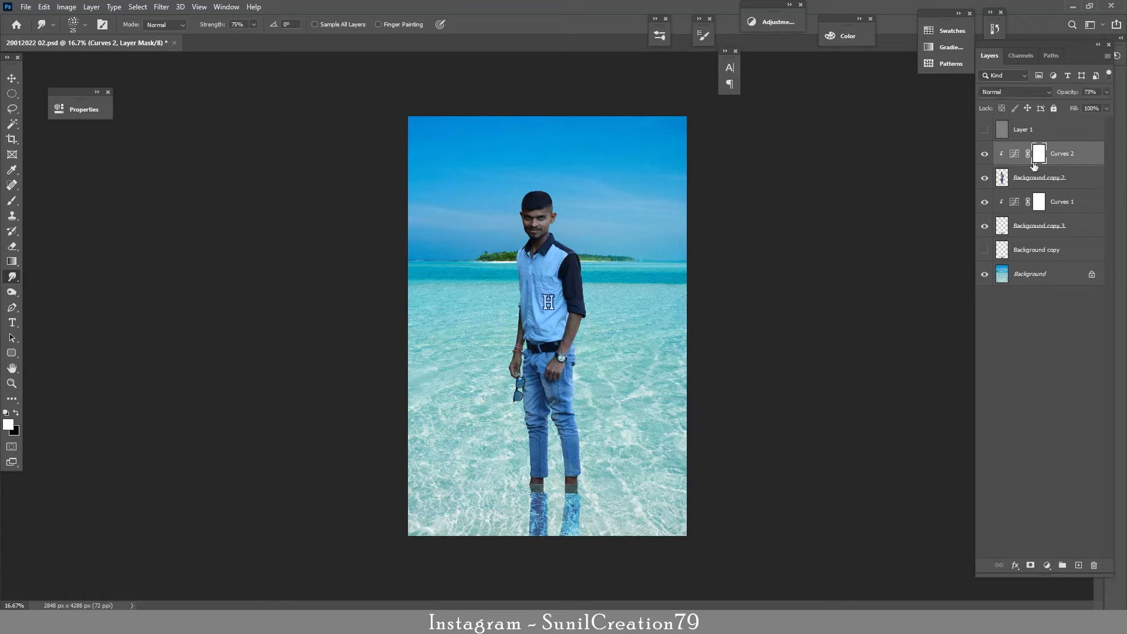
pyautogui.click(1078, 565)
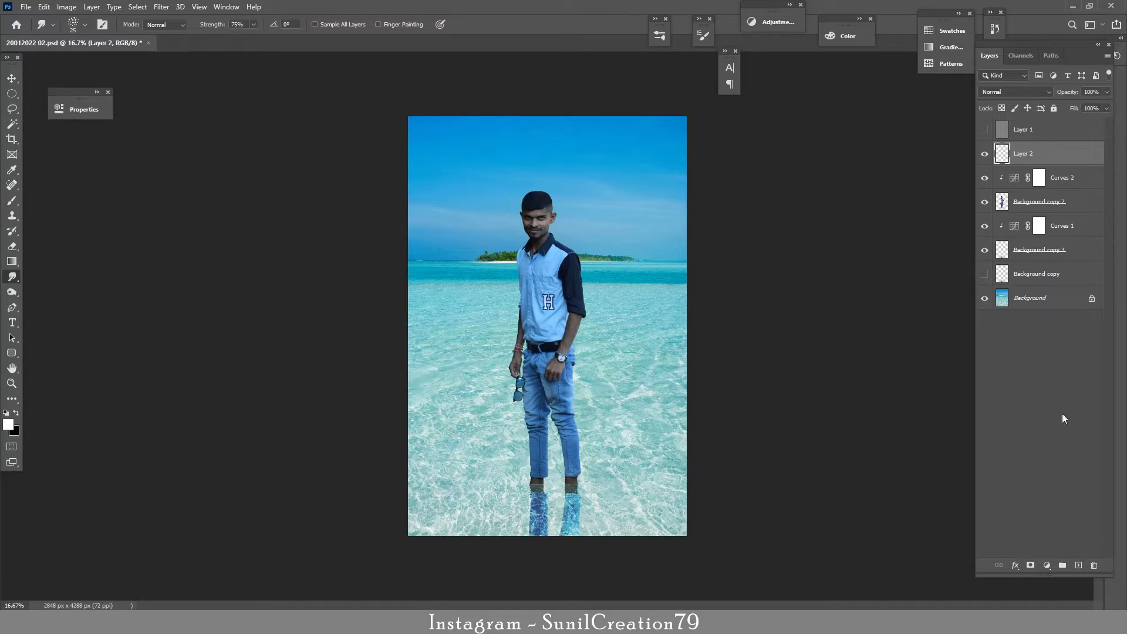
pyautogui.moveTo(1032, 160); pyautogui.dragTo(1093, 565)
pyautogui.click(1046, 566)
pyautogui.click(1043, 547)
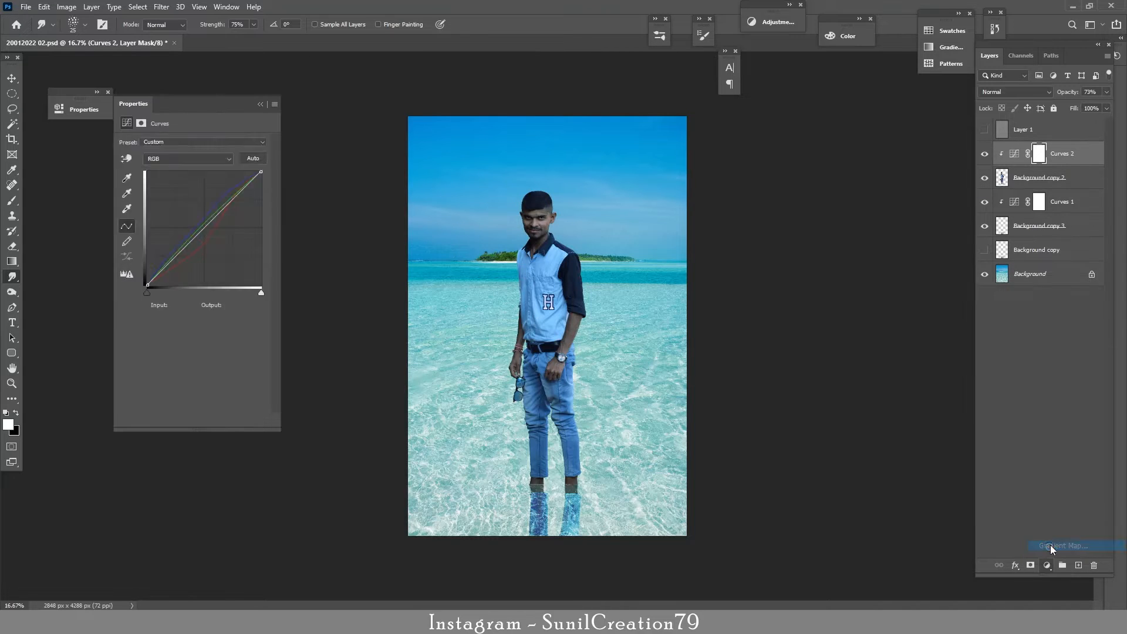
# Step: Apply the dark-red-to-orange gradient preset to Gradient Map 1 and clip it to the man's layer
pyautogui.click(263, 152)
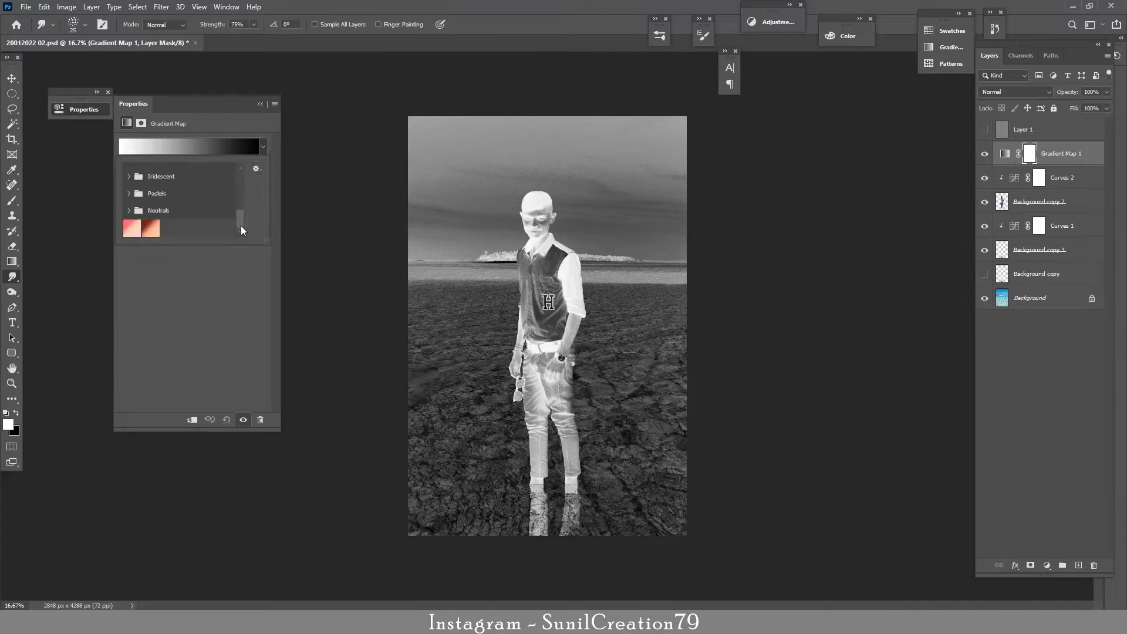
pyautogui.click(152, 236)
pyautogui.click(260, 104)
pyautogui.keyDown('alt'); pyautogui.click(1051, 164); pyautogui.keyUp('alt')
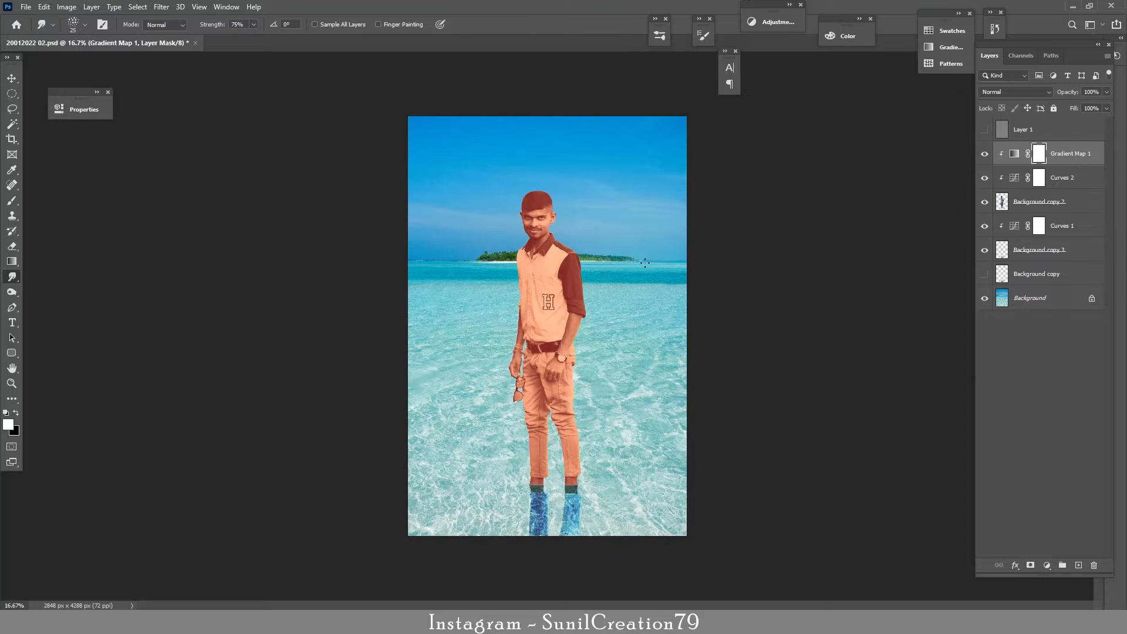
# Step: Set Gradient Map 1 to the Hard Light blend mode and invert its mask to black
pyautogui.click(1016, 92)
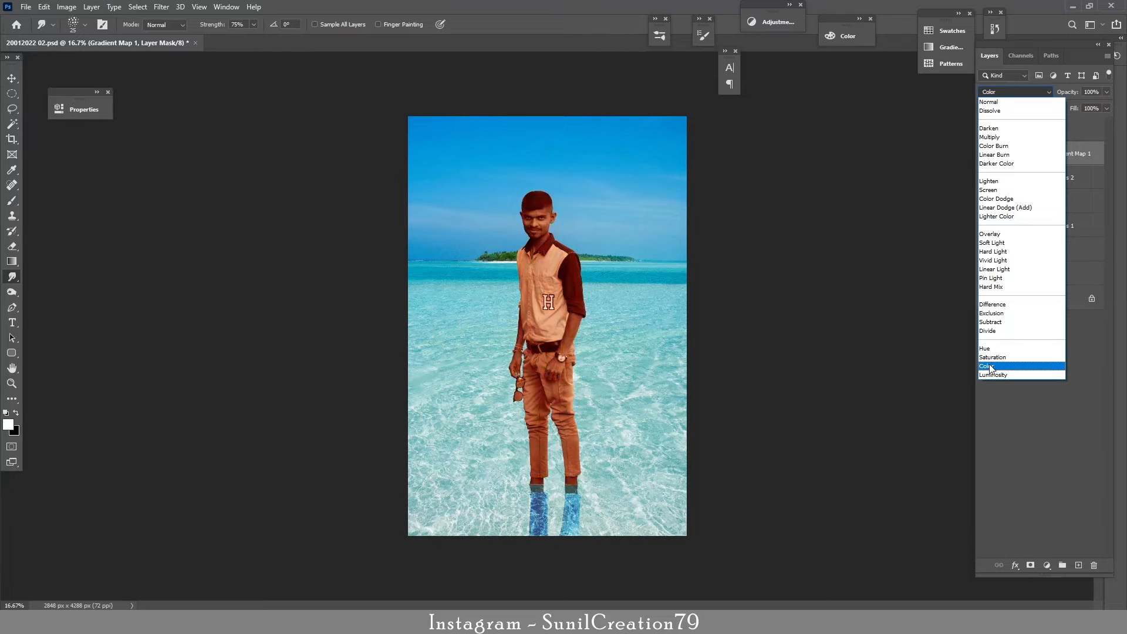
pyautogui.click(995, 252)
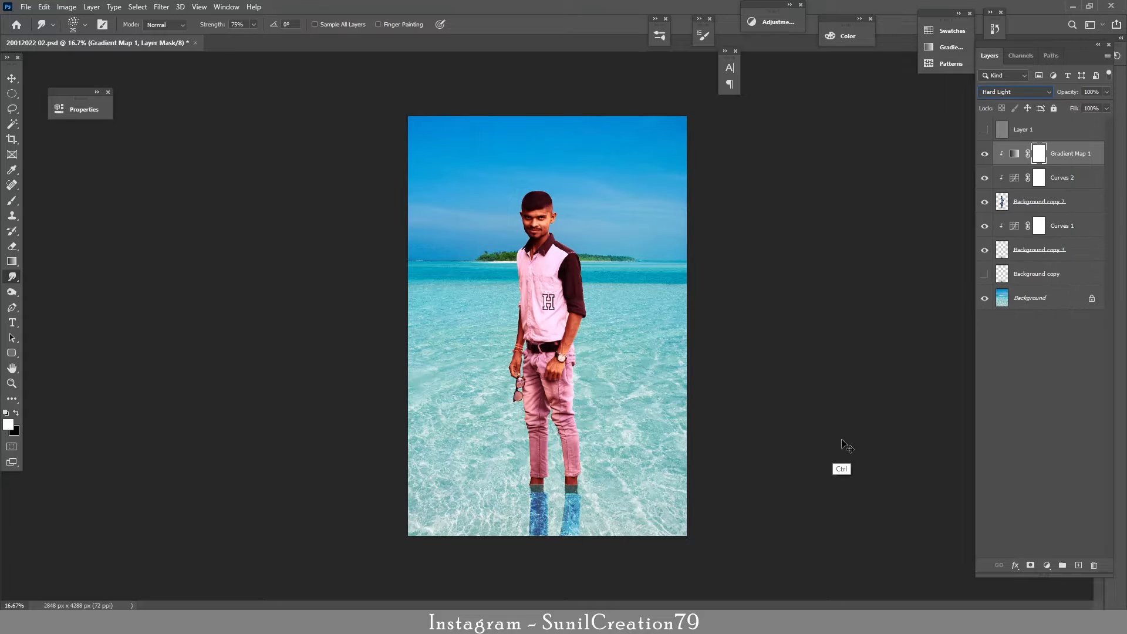
pyautogui.hotkey('ctrl', 'i')
# Step: Paint white on the Gradient Map 1 mask over the forehead, eyes and nose with a soft round brush
pyautogui.press('z')
pyautogui.moveTo(542, 219); pyautogui.dragTo(644, 229)
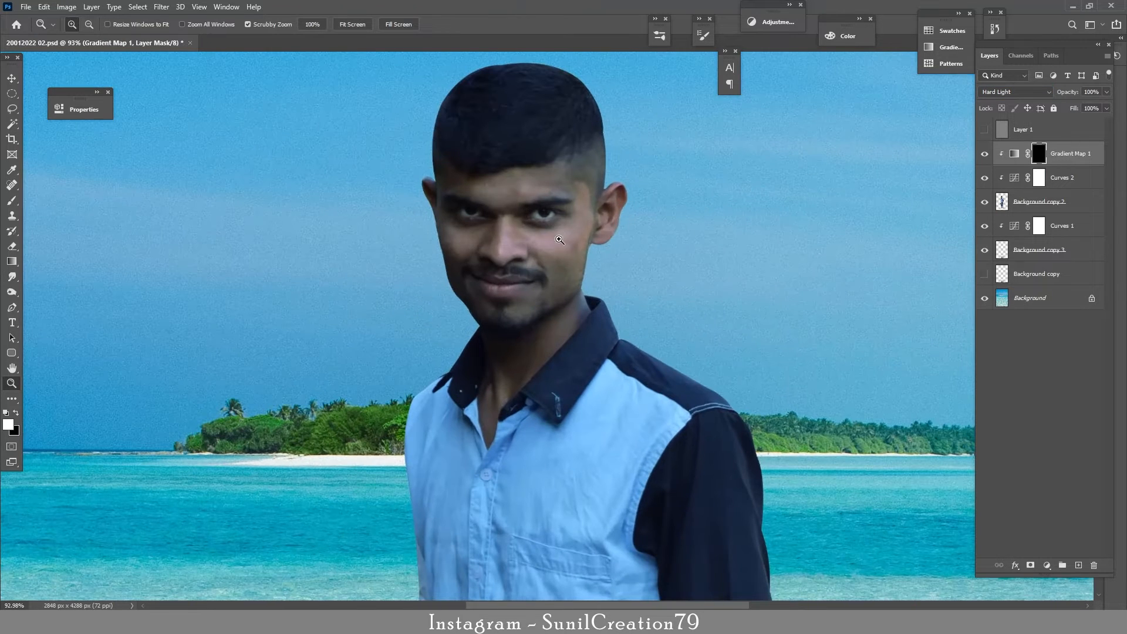
pyautogui.press('b')
pyautogui.click(85, 25)
pyautogui.moveTo(148, 377); pyautogui.dragTo(148, 141)
pyautogui.click(106, 158)
pyautogui.click(278, 194)
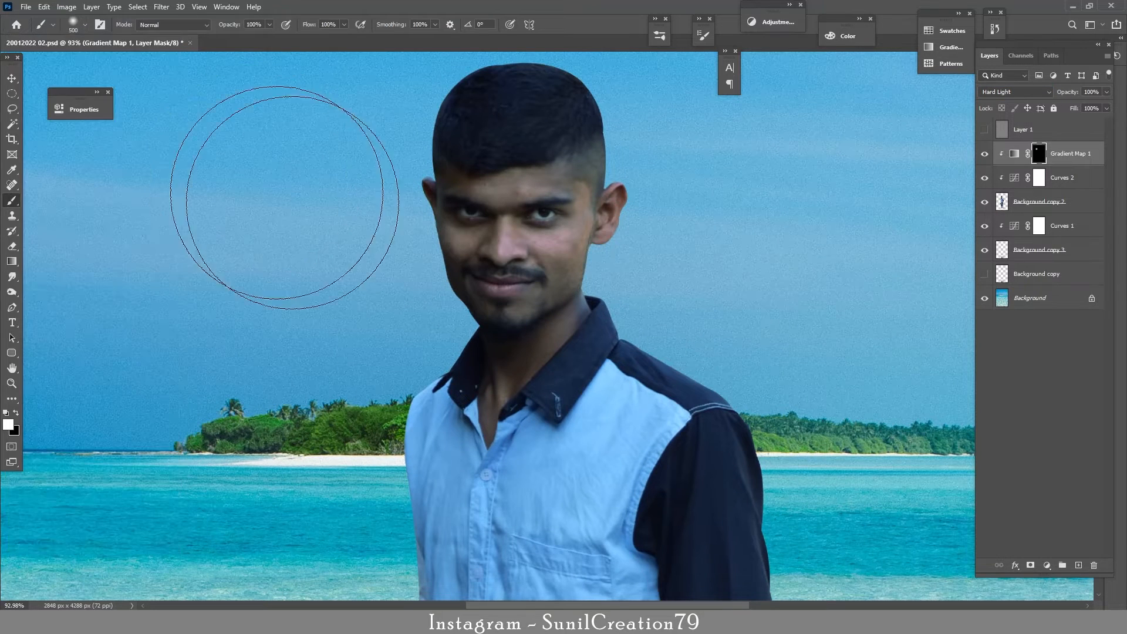
pyautogui.press('[')
pyautogui.press('[')
pyautogui.press('[')
pyautogui.press('[')
pyautogui.press('[')
pyautogui.press('[')
pyautogui.press('[')
pyautogui.press('[')
pyautogui.moveTo(530, 228)
pyautogui.mouseDown()
pyautogui.moveTo(537, 234)
pyautogui.moveTo(531, 204)
pyautogui.moveTo(497, 246)
pyautogui.moveTo(499, 197)
pyautogui.moveTo(431, 216)
pyautogui.moveTo(567, 207)
pyautogui.moveTo(547, 186)
pyautogui.mouseUp()
# Step: Turn off brush smoothing, set the flow to 10%, and paint the mask over the rest of the face and neck
pyautogui.click(99, 25)
pyautogui.click(481, 193)
pyautogui.click(671, 31)
pyautogui.press('[')
pyautogui.press('[')
pyautogui.press('[')
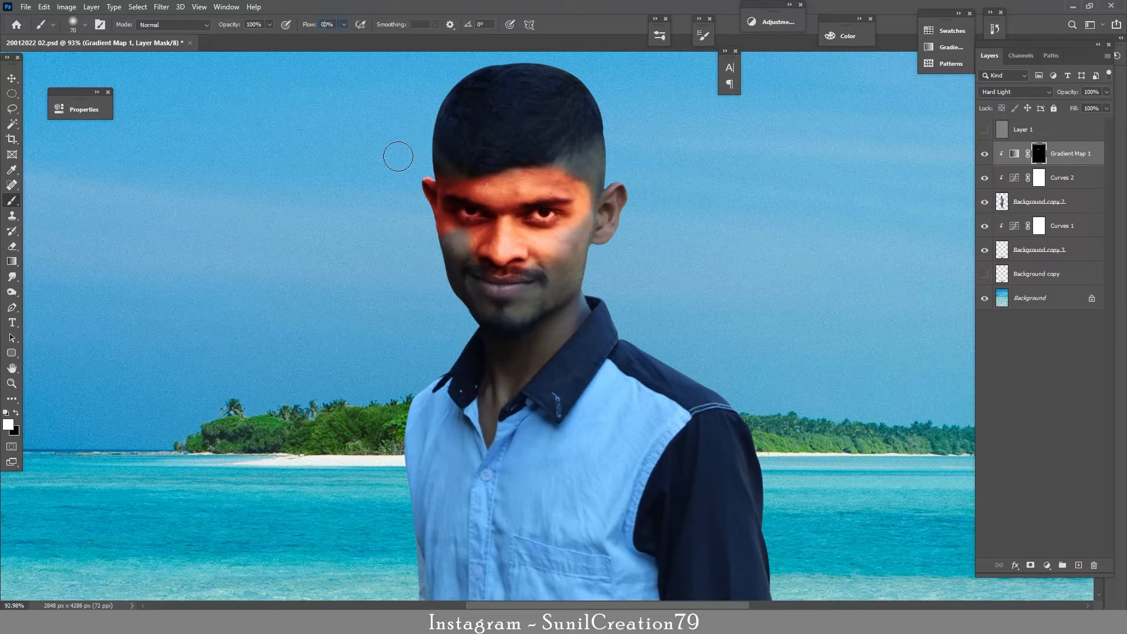
pyautogui.press('Return')
pyautogui.moveTo(583, 169)
pyautogui.mouseDown()
pyautogui.moveTo(593, 157)
pyautogui.moveTo(592, 230)
pyautogui.moveTo(503, 290)
pyautogui.moveTo(571, 239)
pyautogui.moveTo(421, 312)
pyautogui.moveTo(569, 292)
pyautogui.mouseUp()
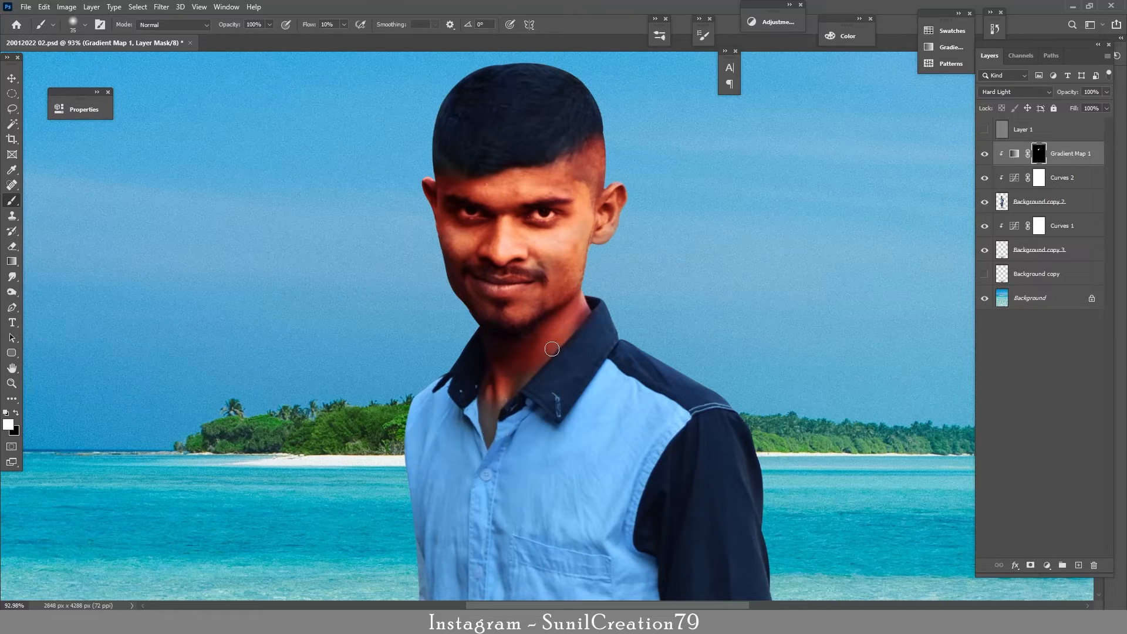
# Step: Touch up the mask around the collar, open neck and face, alternating between black and white paint
pyautogui.press('x')
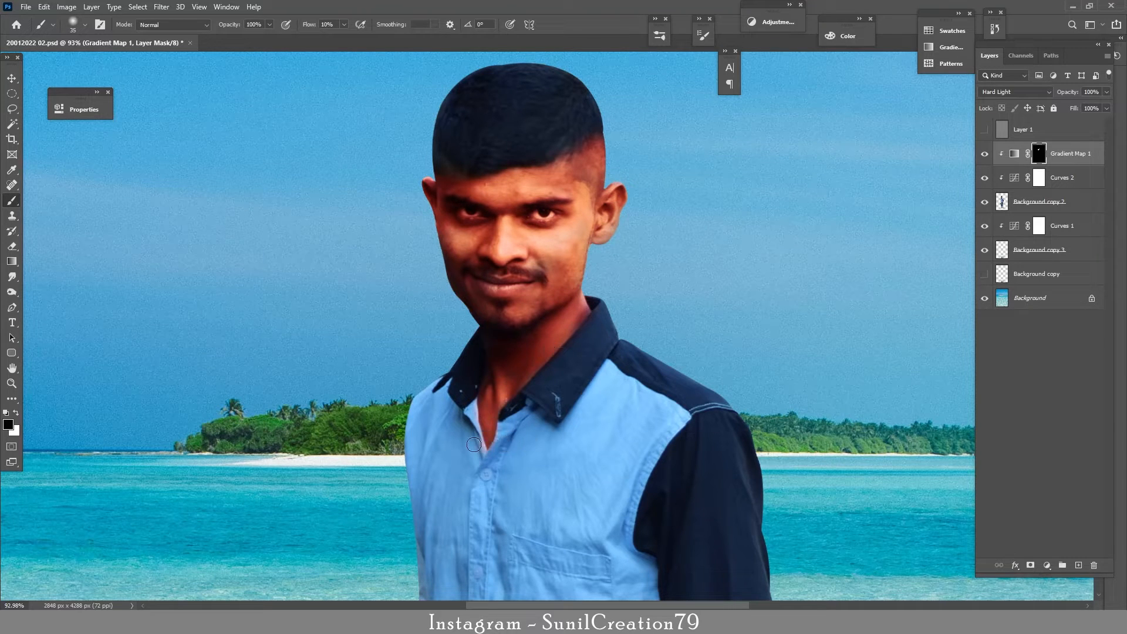
pyautogui.scroll(-3, 585, 344)
pyautogui.moveTo(585, 344); pyautogui.dragTo(582, 389)
pyautogui.moveTo(517, 189); pyautogui.dragTo(533, 185)
pyautogui.press('x')
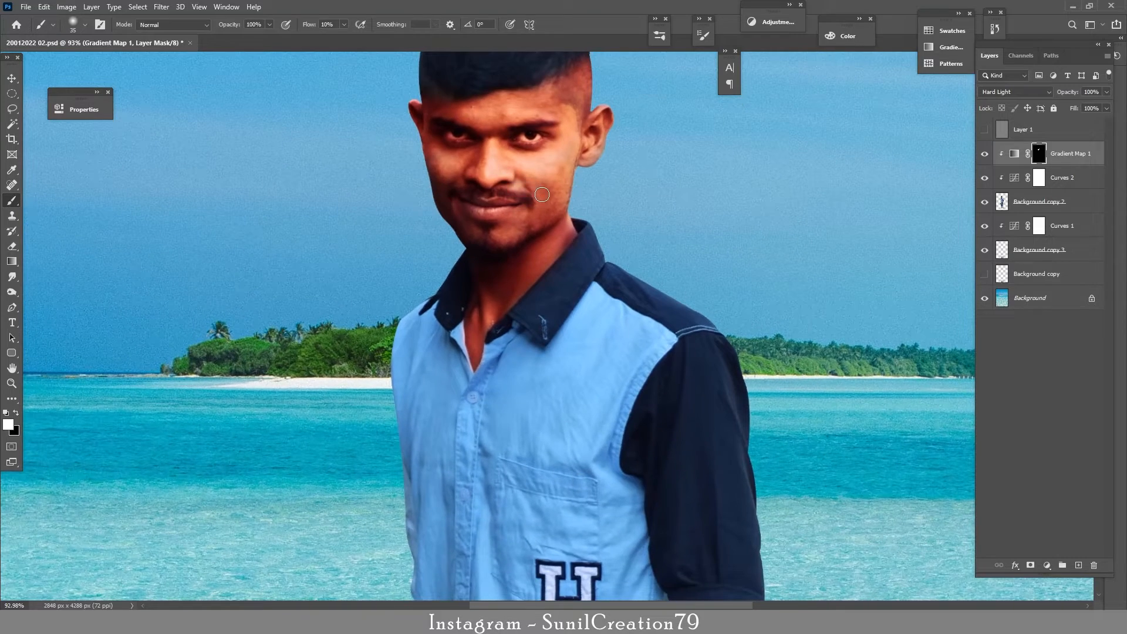
# Step: Set the brush flow to 100% and paint the mask white over the forearm above the watch
pyautogui.scroll(-10, 510, 228)
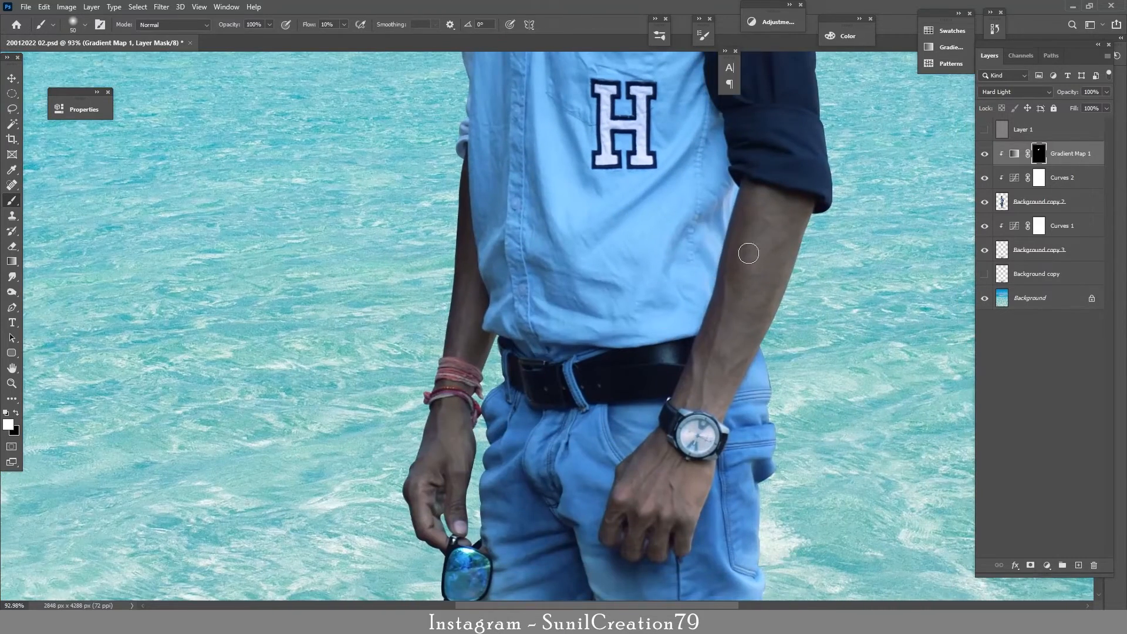
pyautogui.press(']')
pyautogui.press(']')
pyautogui.moveTo(748, 254)
pyautogui.mouseDown()
pyautogui.moveTo(754, 202)
pyautogui.moveTo(790, 270)
pyautogui.moveTo(746, 235)
pyautogui.moveTo(755, 287)
pyautogui.moveTo(732, 344)
pyautogui.mouseUp()
pyautogui.click(327, 25)
pyautogui.write('100')
pyautogui.press('Return')
pyautogui.moveTo(726, 294)
pyautogui.mouseDown()
pyautogui.moveTo(720, 322)
pyautogui.moveTo(768, 293)
pyautogui.mouseUp()
# Step: Extend the white mask along the forearm edges down to the watch with a smaller brush
pyautogui.press('[')
pyautogui.press('[')
pyautogui.press('[')
pyautogui.press('[')
pyautogui.moveTo(721, 392)
pyautogui.mouseDown()
pyautogui.moveTo(736, 369)
pyautogui.moveTo(722, 392)
pyautogui.moveTo(681, 408)
pyautogui.moveTo(684, 354)
pyautogui.mouseUp()
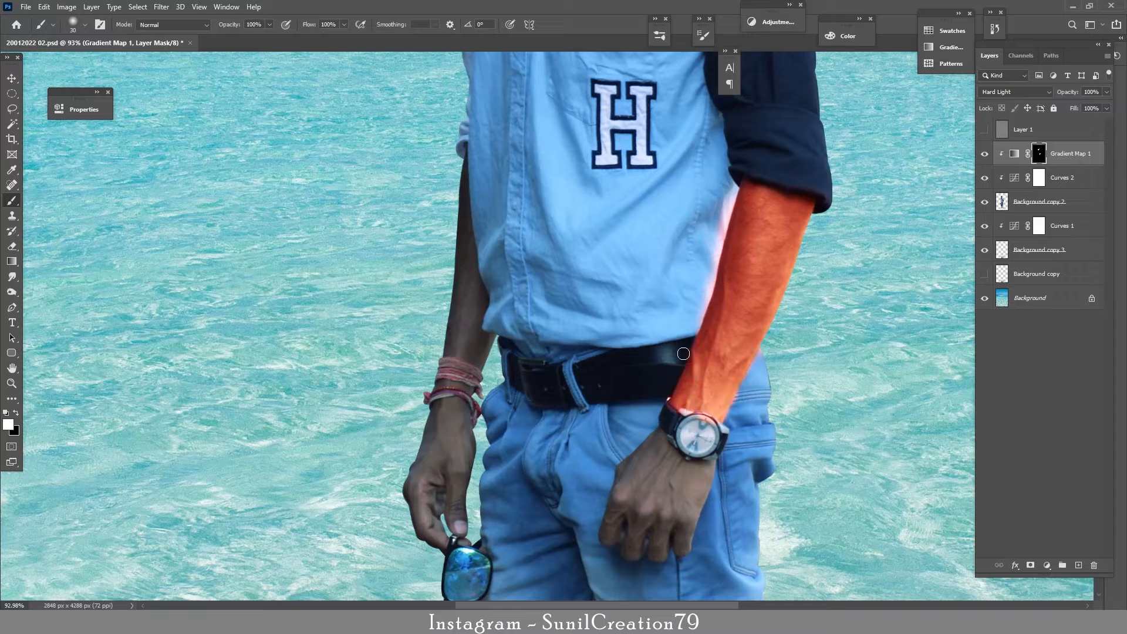
# Step: Mask out the colour spill on the shirt beside the forearm in black, and restore the arm's inner edge in white
pyautogui.press('x')
pyautogui.press(']')
pyautogui.press(']')
pyautogui.moveTo(733, 194)
pyautogui.mouseDown()
pyautogui.moveTo(702, 317)
pyautogui.moveTo(681, 332)
pyautogui.mouseUp()
pyautogui.press('x')
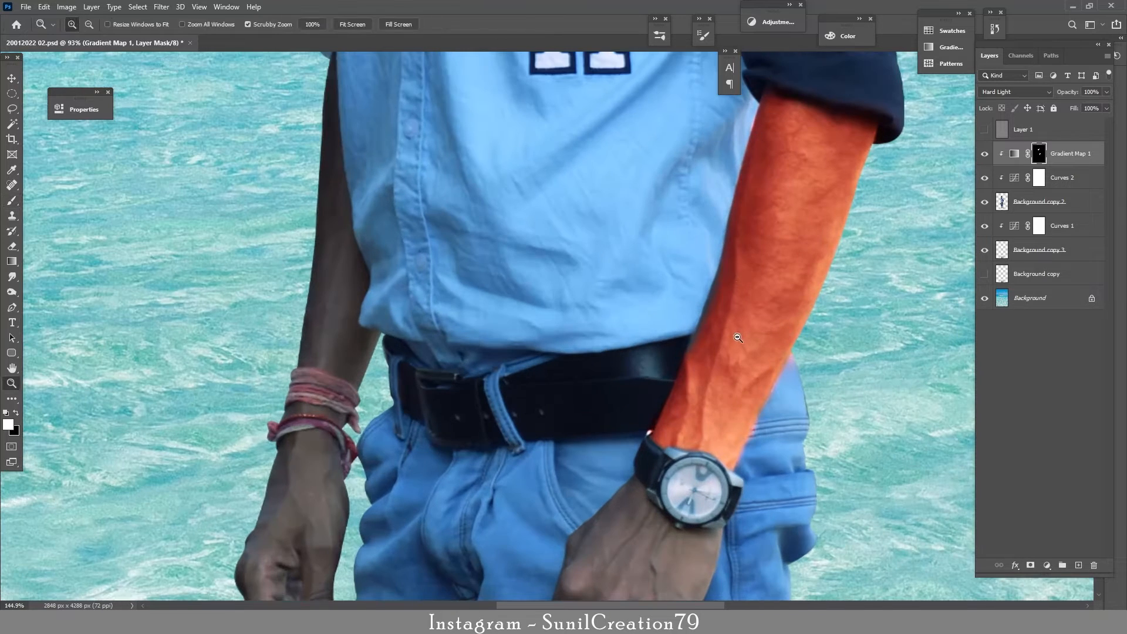
pyautogui.scroll(3, 696, 355)
pyautogui.moveTo(722, 328)
pyautogui.mouseDown()
pyautogui.moveTo(728, 256)
pyautogui.moveTo(733, 265)
pyautogui.mouseUp()
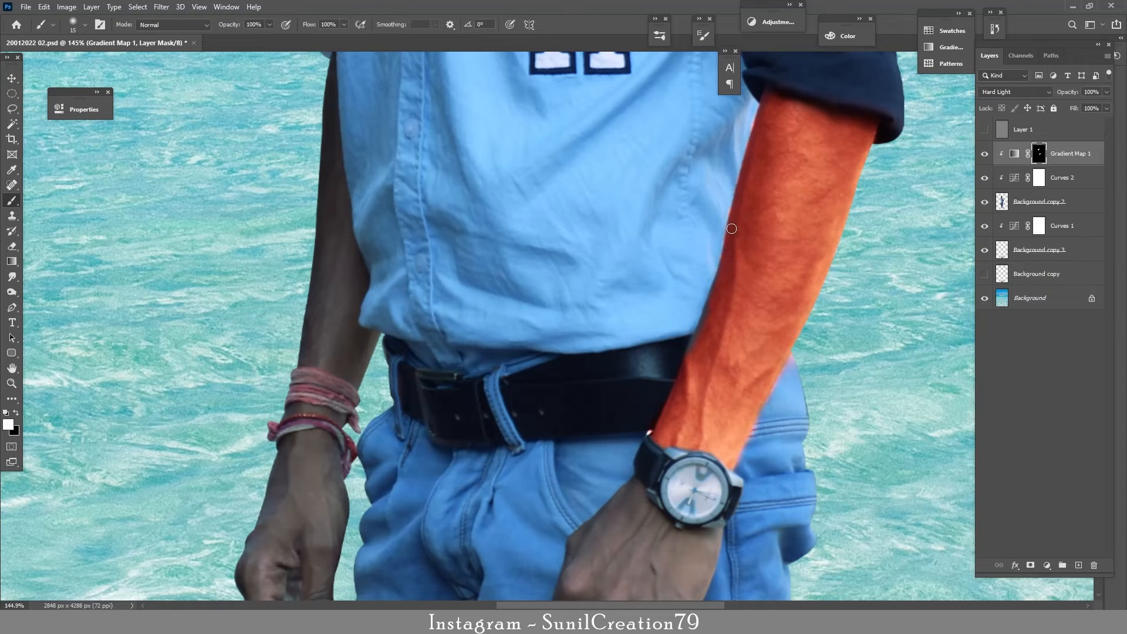
# Step: Paint the mask white along the edges, knuckles and fingers of the hand below the watch
pyautogui.scroll(-4, 686, 371)
pyautogui.moveTo(670, 348); pyautogui.dragTo(726, 261)
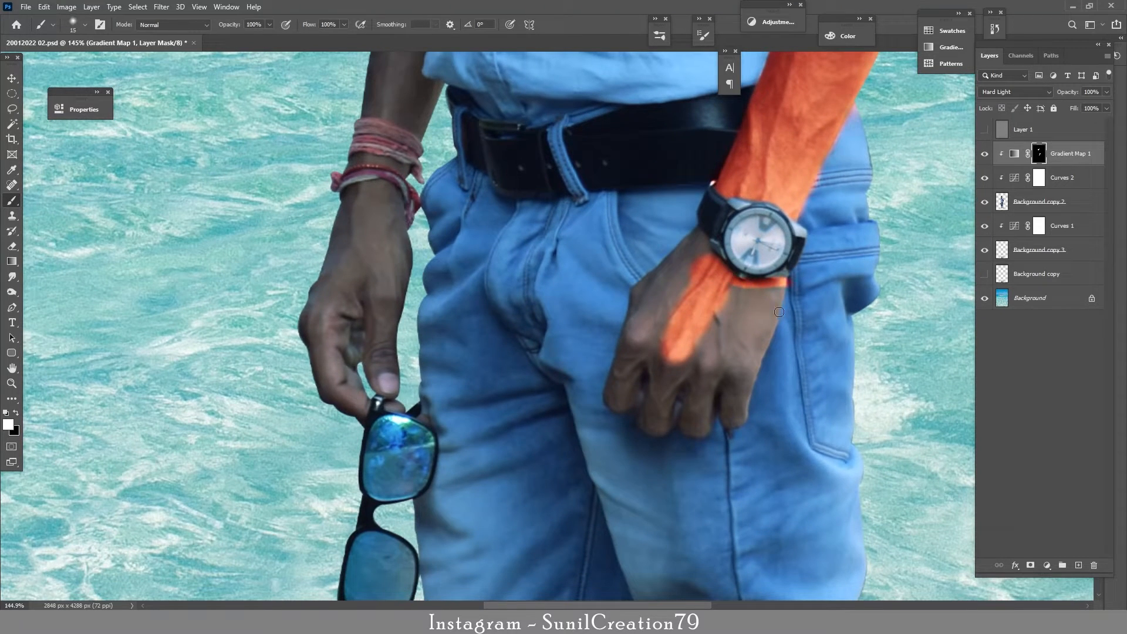
pyautogui.moveTo(783, 289); pyautogui.dragTo(738, 420)
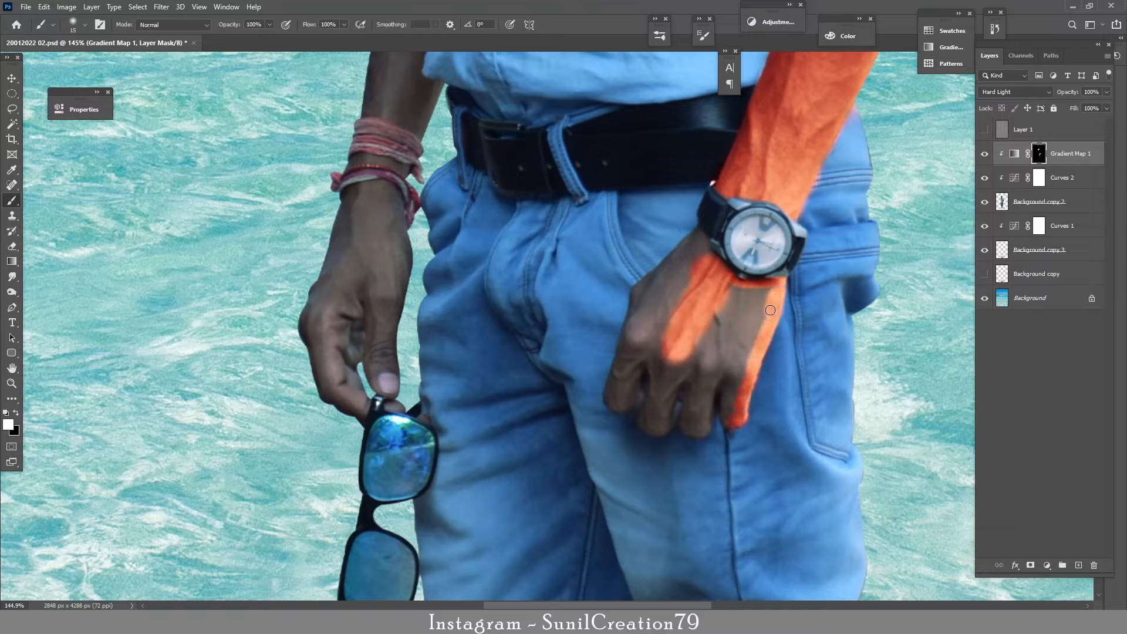
pyautogui.moveTo(741, 366); pyautogui.dragTo(730, 390)
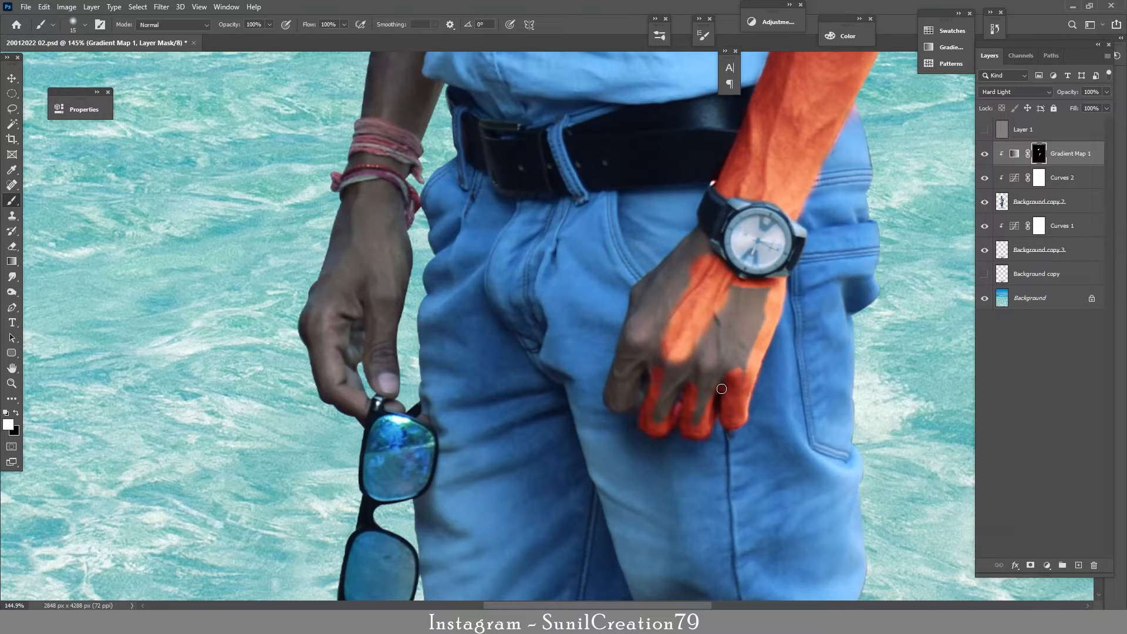
pyautogui.moveTo(627, 341)
pyautogui.mouseDown()
pyautogui.moveTo(640, 276)
pyautogui.moveTo(690, 232)
pyautogui.moveTo(704, 248)
pyautogui.mouseUp()
# Step: Mask out the spill on the jeans beside the hand, and fill in the remaining back of the hand in white
pyautogui.press('x')
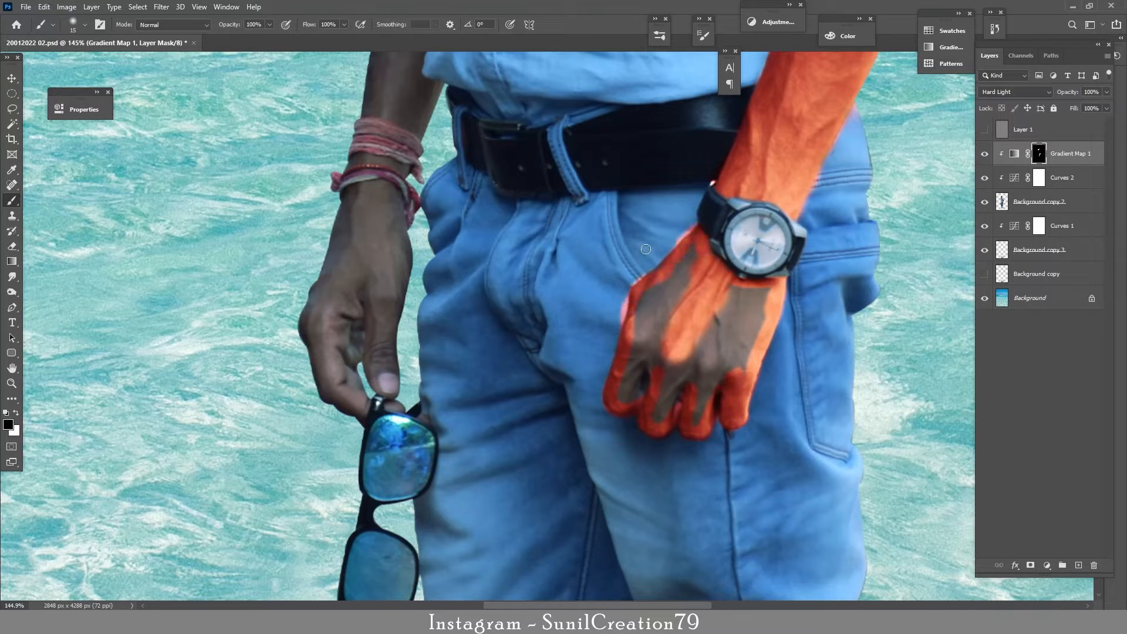
pyautogui.moveTo(623, 295)
pyautogui.mouseDown()
pyautogui.moveTo(623, 328)
pyautogui.moveTo(661, 291)
pyautogui.moveTo(637, 300)
pyautogui.moveTo(679, 287)
pyautogui.mouseUp()
pyautogui.press('x')
pyautogui.press(']')
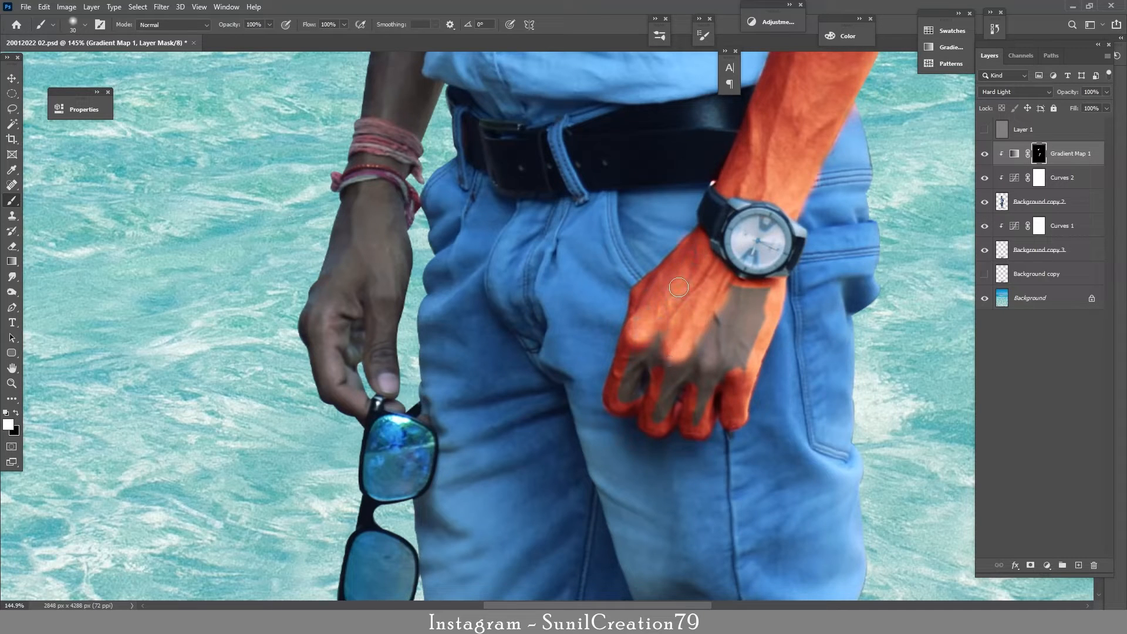
pyautogui.moveTo(660, 335)
pyautogui.mouseDown()
pyautogui.moveTo(730, 355)
pyautogui.moveTo(755, 299)
pyautogui.moveTo(722, 341)
pyautogui.mouseUp()
# Step: Undo the oversized strokes and paint the other arm's upper part and shirt-side edge with a 10 px brush
pyautogui.scroll(5, 679, 287)
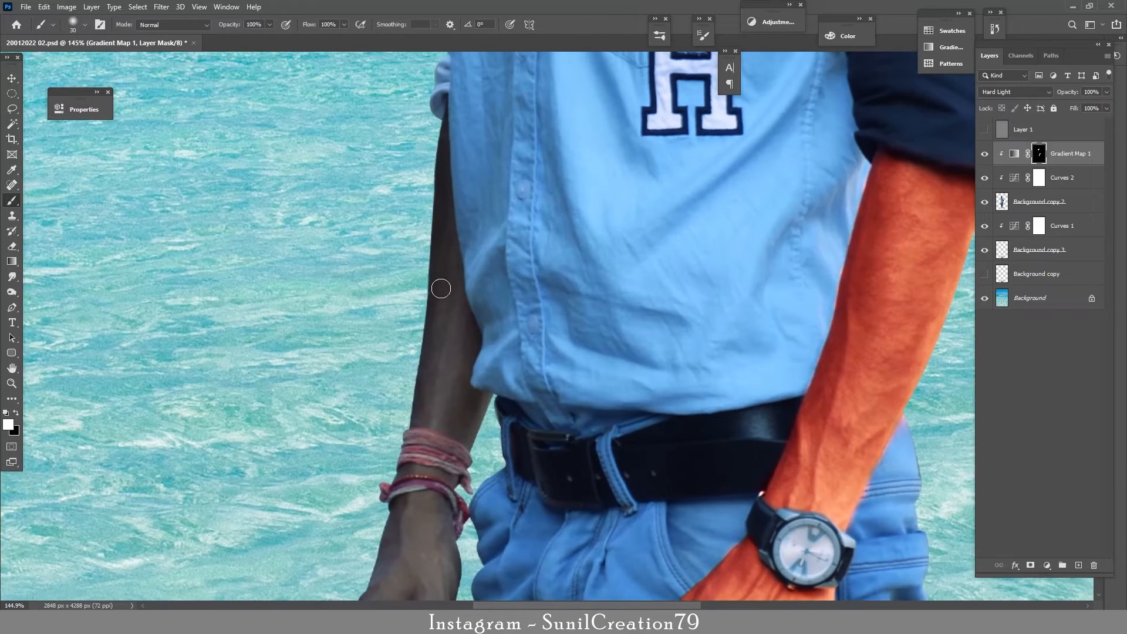
pyautogui.hotkey('ctrl', 'z')
pyautogui.hotkey('ctrl', 'z')
pyautogui.press('[')
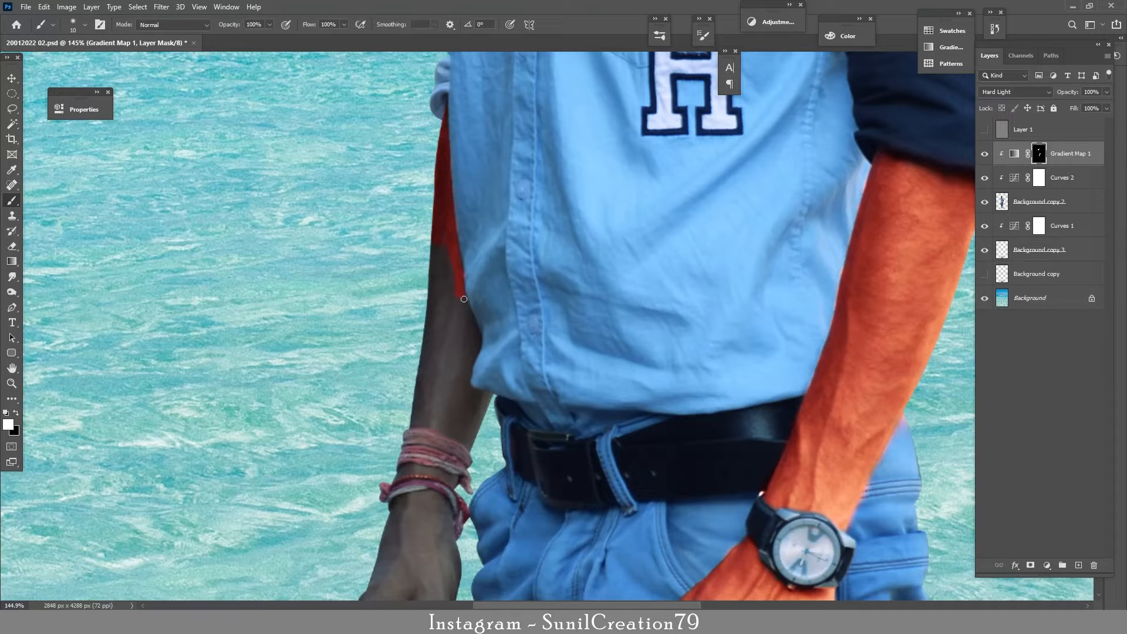
pyautogui.press('x')
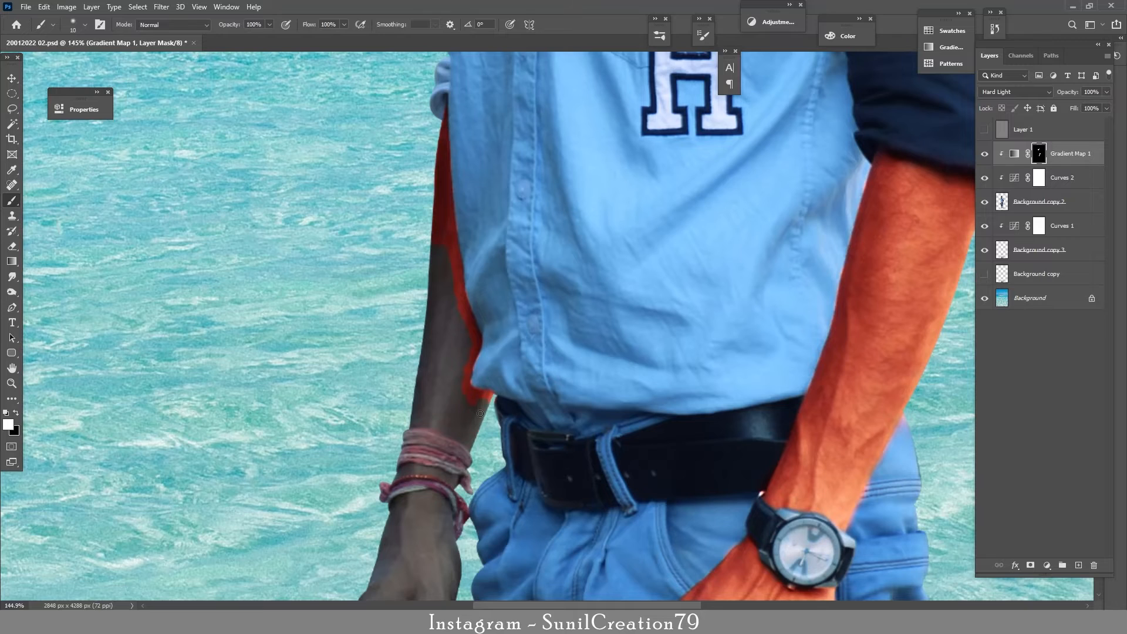
pyautogui.press('x')
pyautogui.scroll(4, 480, 413)
# Step: Refine the mask edge between that arm and the shirt hem, alternating between white and black paint
pyautogui.press('x')
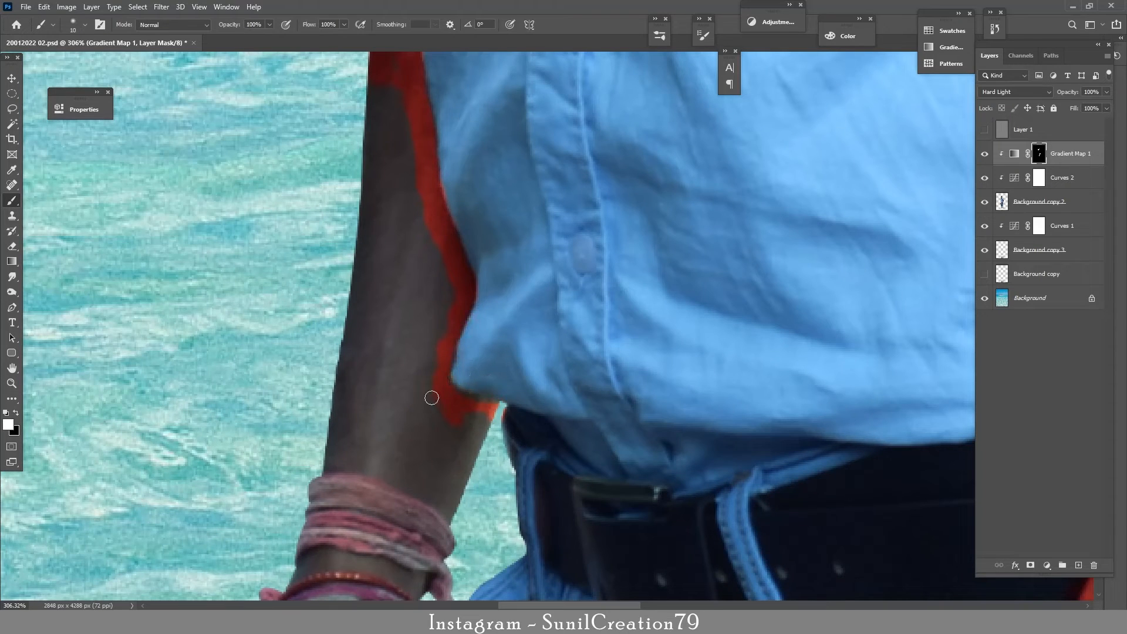
pyautogui.press('x')
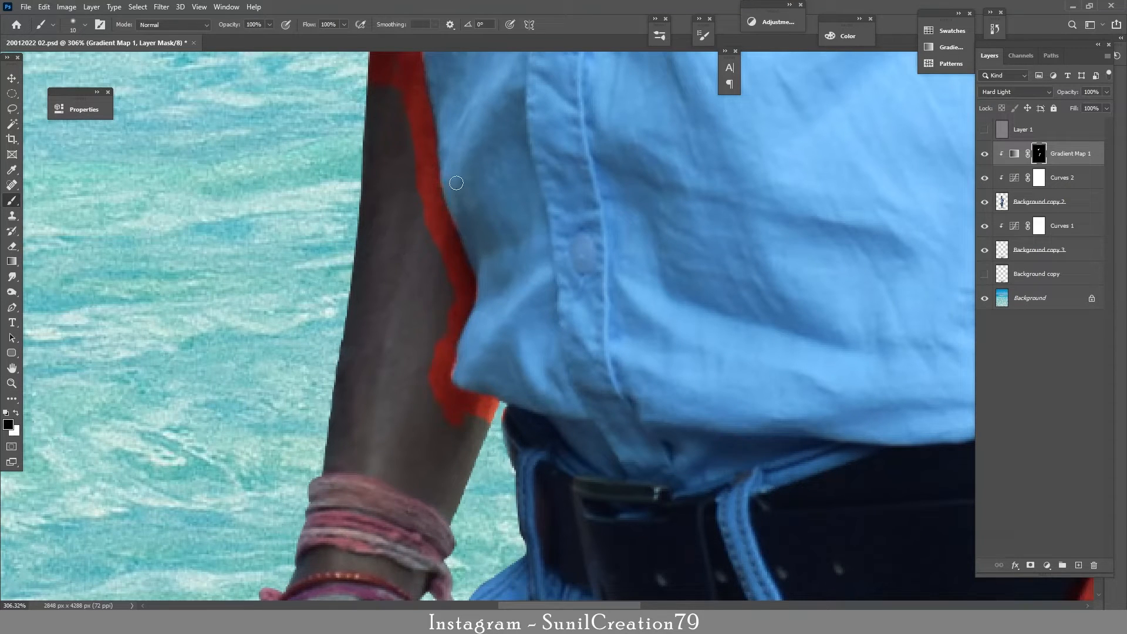
pyautogui.press('x')
pyautogui.press('x')
pyautogui.press('x')
pyautogui.scroll(2, 400, 206)
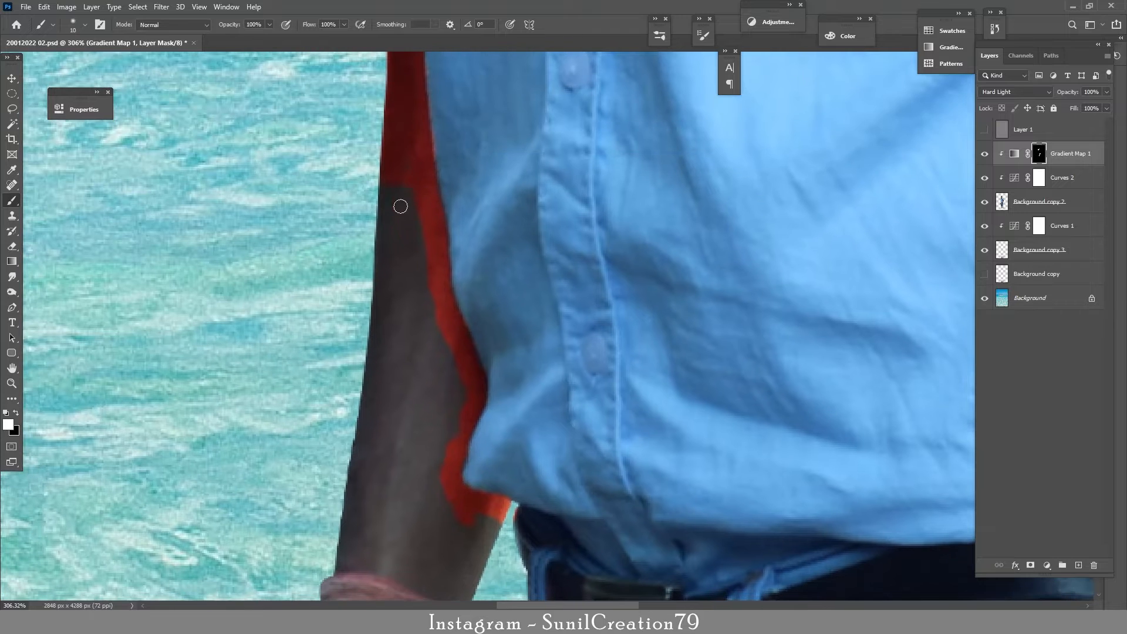
# Step: Fill the middle of that arm on the mask in white with a 25 px brush
pyautogui.press(']')
pyautogui.press(']')
pyautogui.press(']')
pyautogui.moveTo(399, 259); pyautogui.dragTo(405, 279)
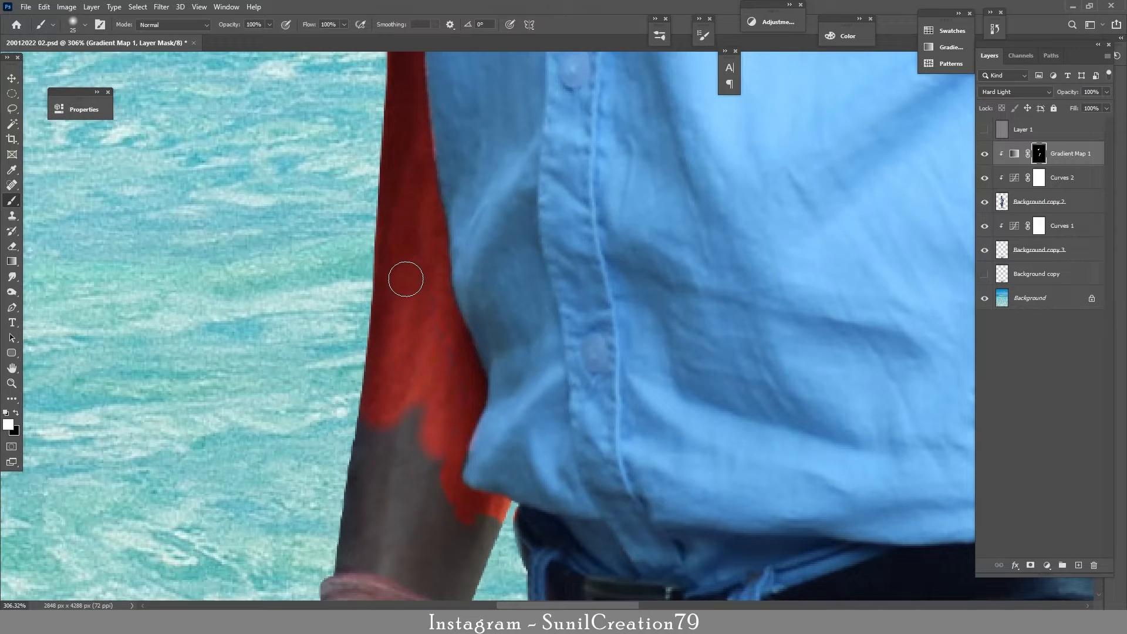
pyautogui.moveTo(427, 453); pyautogui.dragTo(434, 499)
# Step: Clean up the mask edge at the shirt's hem beside the arm with a small black brush
pyautogui.press('[')
pyautogui.press('x')
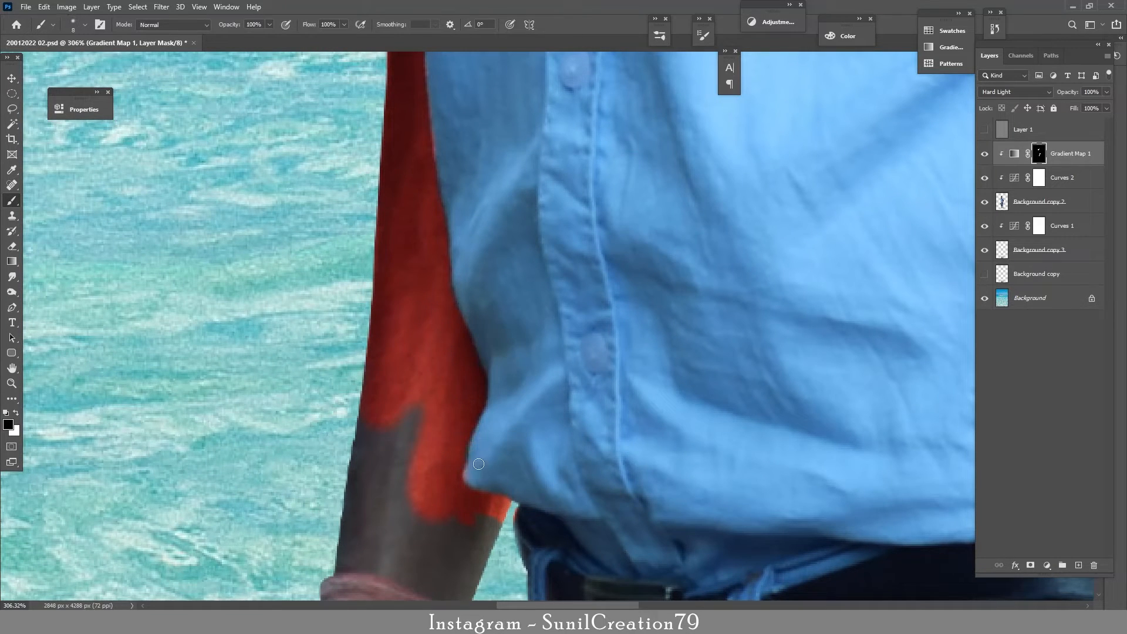
pyautogui.press('x')
pyautogui.press('x')
pyautogui.scroll(-3, 455, 465)
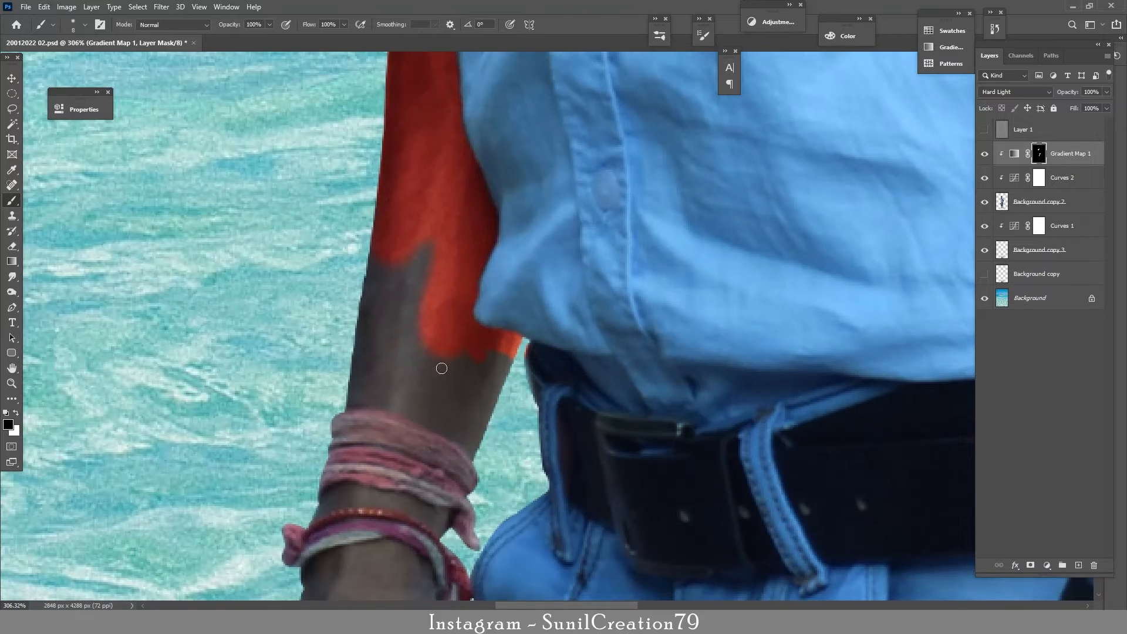
# Step: Paint the mask white over the rest of the forearm down to the pink wristband, using a 20 px brush
pyautogui.press('x')
pyautogui.press(']')
pyautogui.press(']')
pyautogui.press(']')
pyautogui.moveTo(375, 335)
pyautogui.mouseDown()
pyautogui.moveTo(461, 443)
pyautogui.moveTo(500, 379)
pyautogui.moveTo(456, 373)
pyautogui.mouseUp()
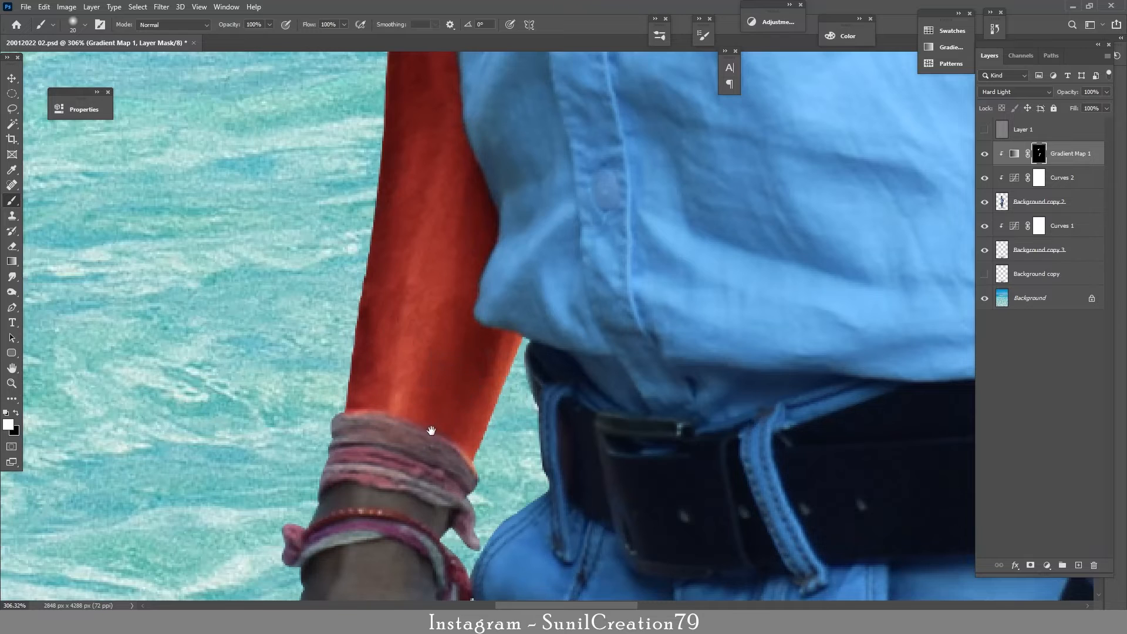
# Step: Paint the mask white over the skin between the two wristbands with a 9 px brush
pyautogui.moveTo(430, 431); pyautogui.dragTo(443, 202)
pyautogui.press('x')
pyautogui.press('[')
pyautogui.press('[')
pyautogui.press('[')
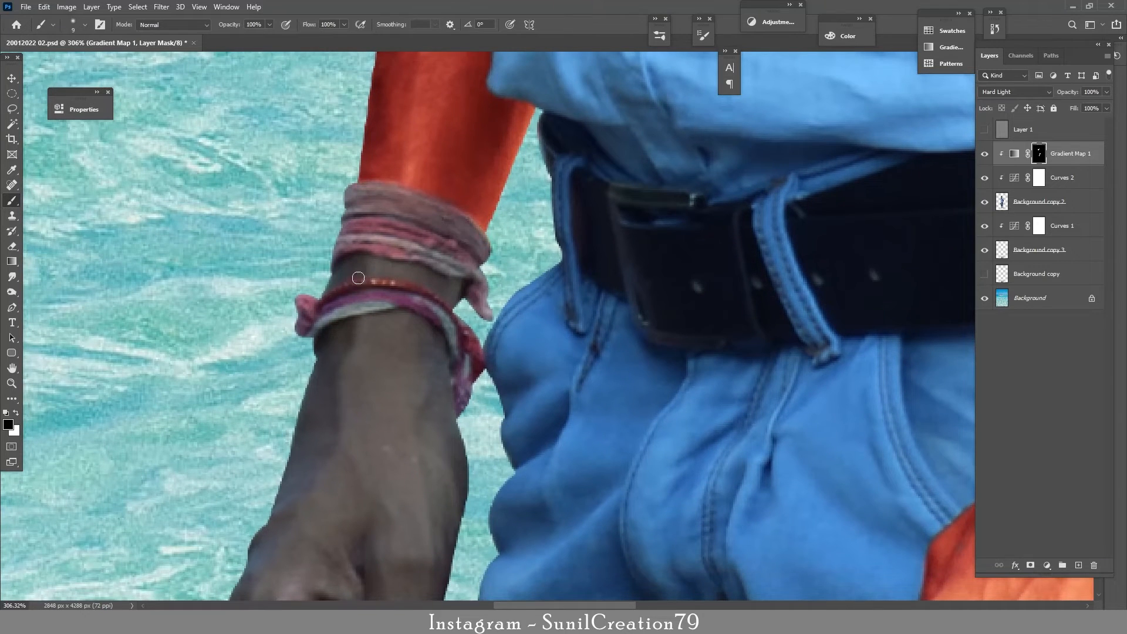
pyautogui.press('x')
pyautogui.moveTo(372, 264)
pyautogui.mouseDown()
pyautogui.moveTo(352, 272)
pyautogui.moveTo(379, 270)
pyautogui.mouseUp()
# Step: Flatten the brush tip and tilt it to about -33° to match the slanted gap between the wristbands
pyautogui.click(84, 25)
pyautogui.click(99, 25)
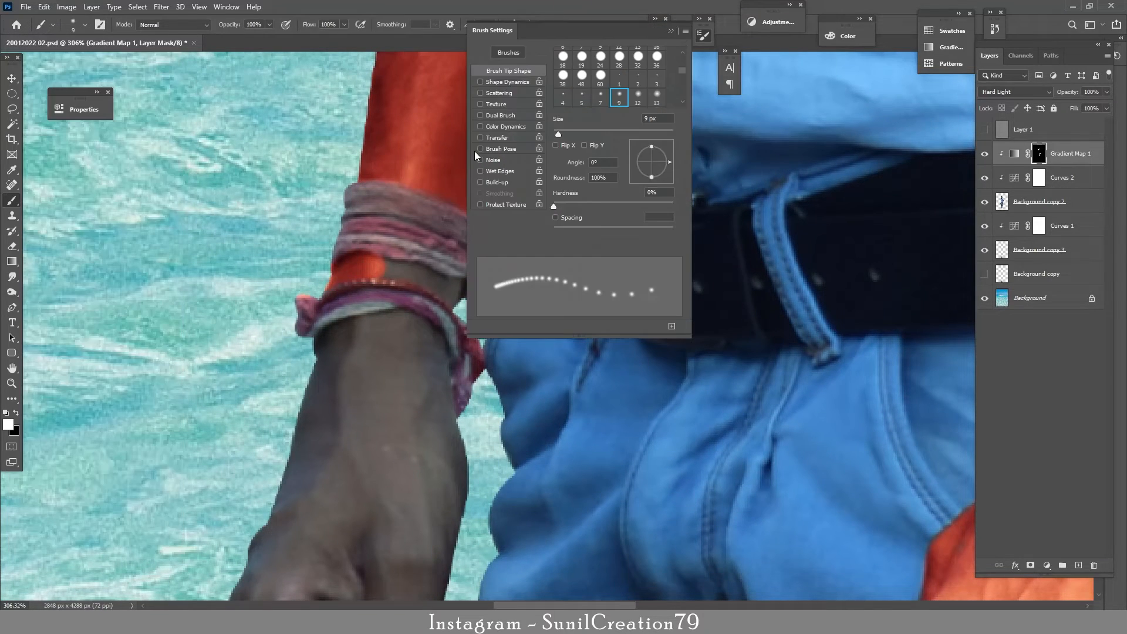
pyautogui.moveTo(652, 149); pyautogui.dragTo(664, 170)
pyautogui.click(704, 36)
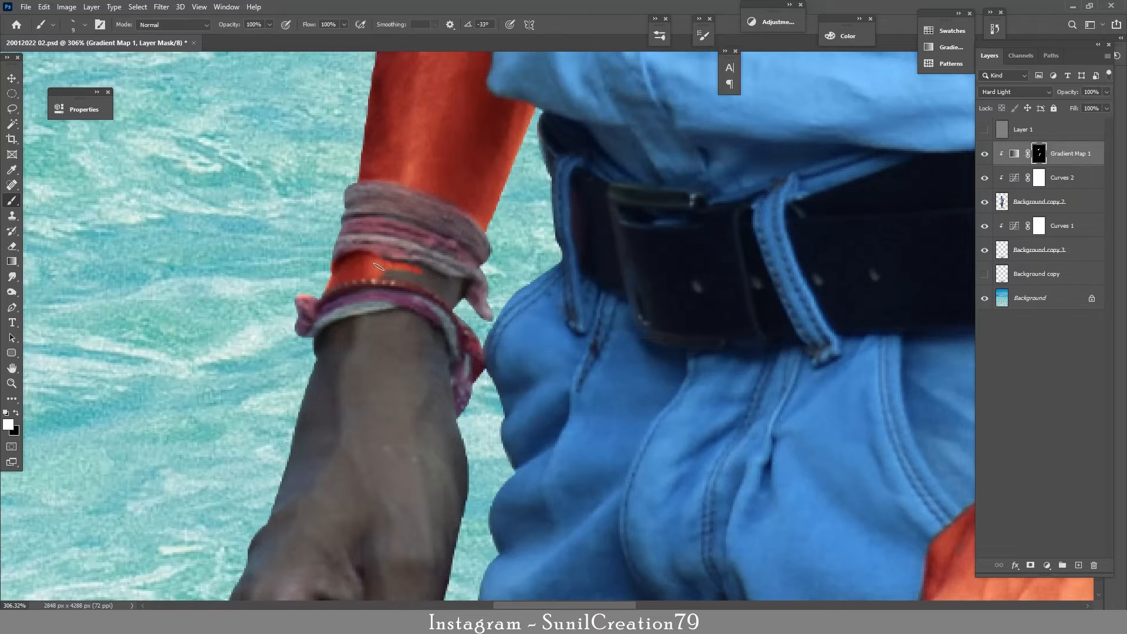
# Step: Finish painting the mask white between the wristbands and along the wrist skin just below the lower wristband
pyautogui.moveTo(379, 266); pyautogui.dragTo(377, 275)
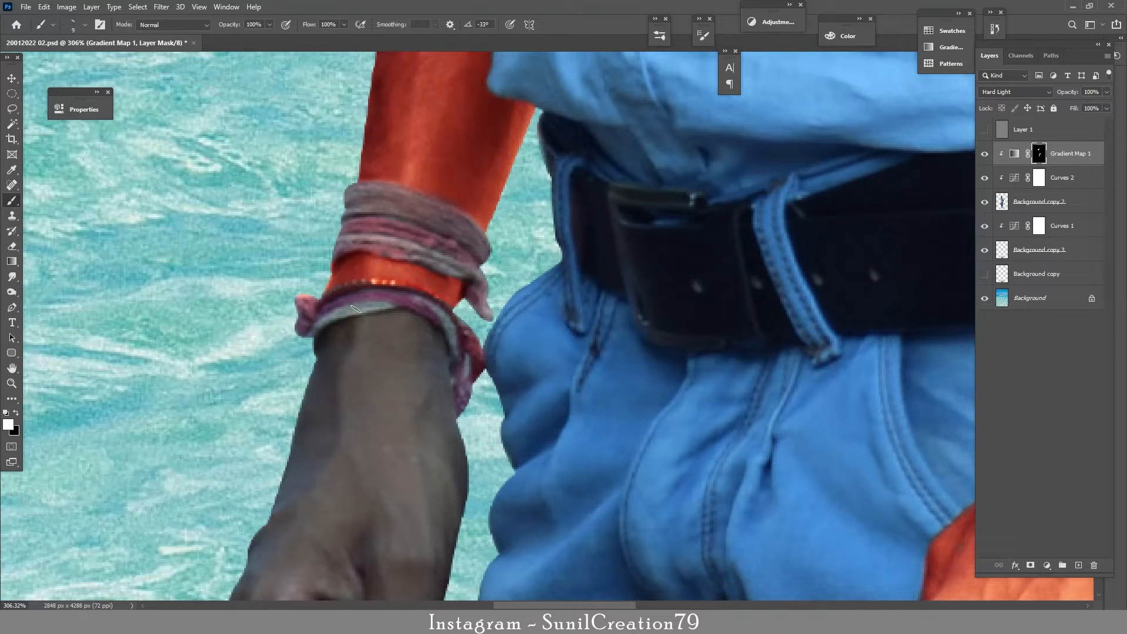
pyautogui.press('x')
pyautogui.moveTo(384, 344)
pyautogui.mouseDown()
pyautogui.moveTo(395, 259)
pyautogui.moveTo(332, 216)
pyautogui.mouseUp()
pyautogui.press('x')
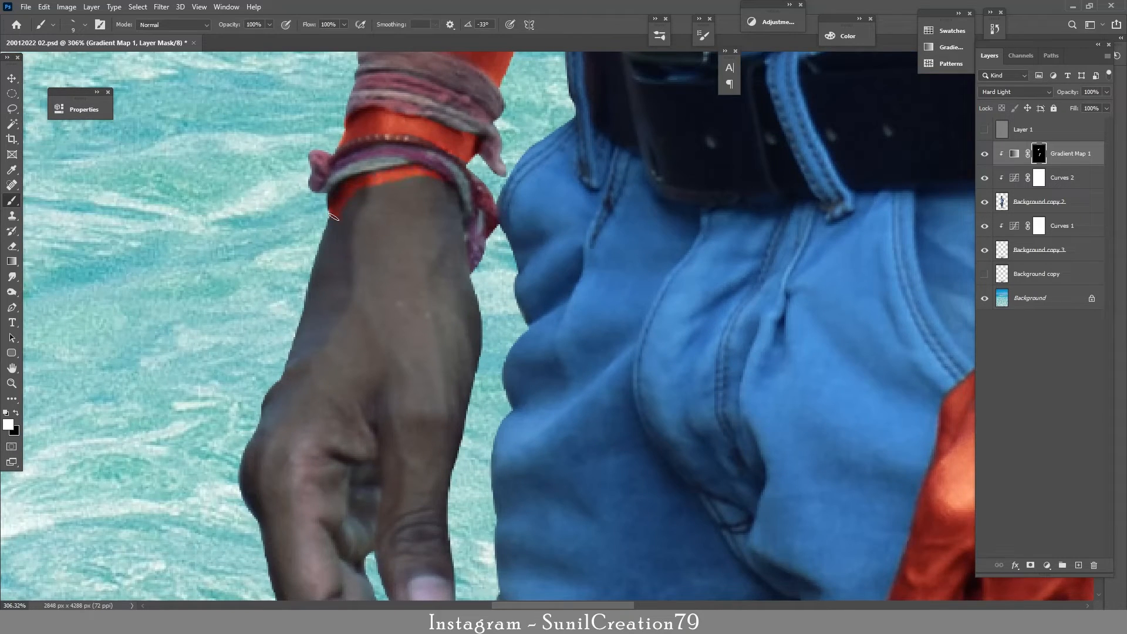
pyautogui.moveTo(467, 281); pyautogui.dragTo(460, 217)
pyautogui.press('x')
pyautogui.press('x')
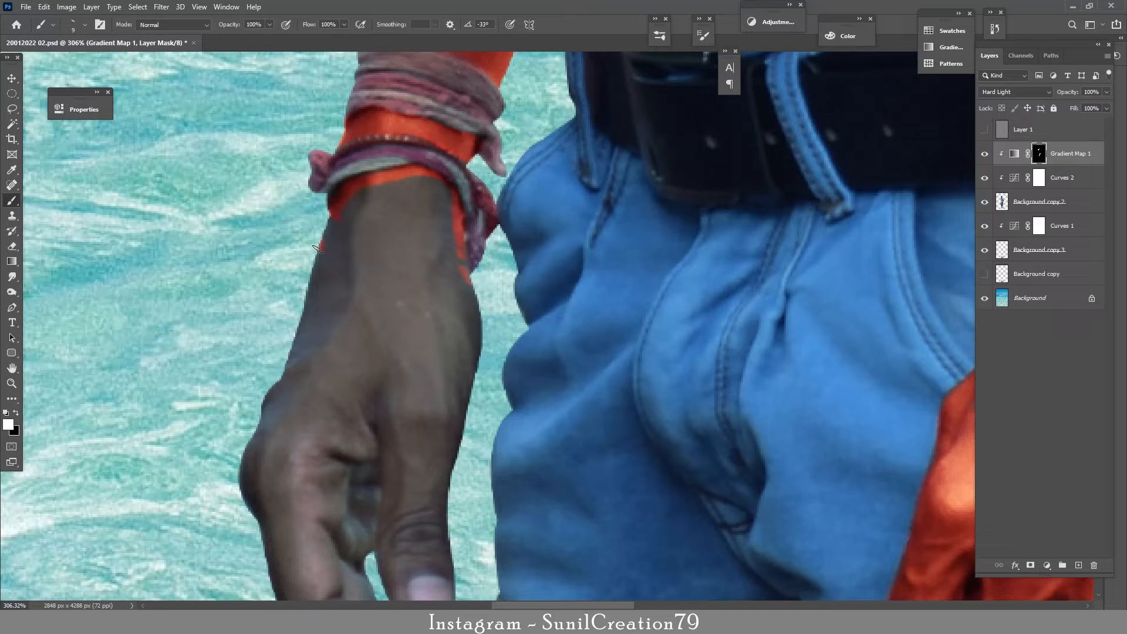
# Step: Outline the hand in white on the mask and fill the back of the hand and fingers with a larger brush
pyautogui.moveTo(325, 302)
pyautogui.mouseDown()
pyautogui.moveTo(371, 210)
pyautogui.moveTo(418, 184)
pyautogui.moveTo(442, 198)
pyautogui.moveTo(471, 298)
pyautogui.moveTo(435, 449)
pyautogui.mouseUp()
pyautogui.press(']')
pyautogui.press(']')
pyautogui.press(']')
pyautogui.press(']')
pyautogui.moveTo(413, 229)
pyautogui.mouseDown()
pyautogui.moveTo(279, 455)
pyautogui.moveTo(418, 397)
pyautogui.moveTo(409, 486)
pyautogui.mouseUp()
pyautogui.moveTo(410, 347); pyautogui.dragTo(382, 164)
pyautogui.moveTo(322, 238)
pyautogui.mouseDown()
pyautogui.moveTo(293, 290)
pyautogui.moveTo(329, 346)
pyautogui.moveTo(314, 411)
pyautogui.moveTo(343, 464)
pyautogui.moveTo(289, 388)
pyautogui.mouseUp()
# Step: Paint the mask white over the thumb and the fingertips behind the sunglasses with a smaller brush
pyautogui.press('[')
pyautogui.press('[')
pyautogui.press('[')
pyautogui.press('[')
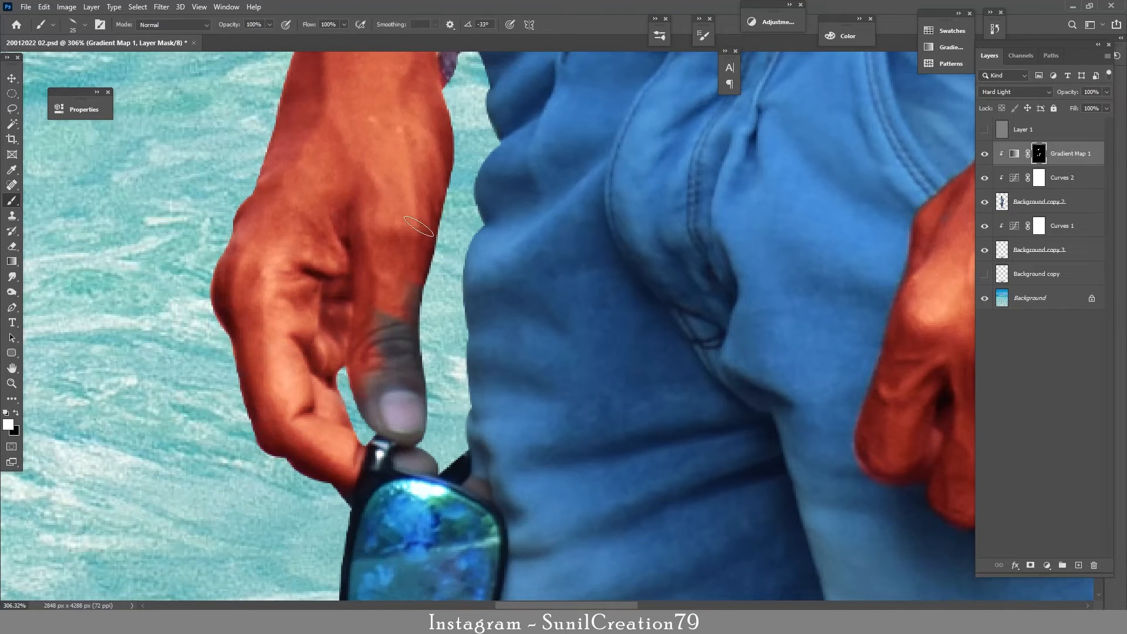
pyautogui.moveTo(431, 182)
pyautogui.mouseDown()
pyautogui.moveTo(410, 408)
pyautogui.moveTo(382, 428)
pyautogui.moveTo(384, 320)
pyautogui.mouseUp()
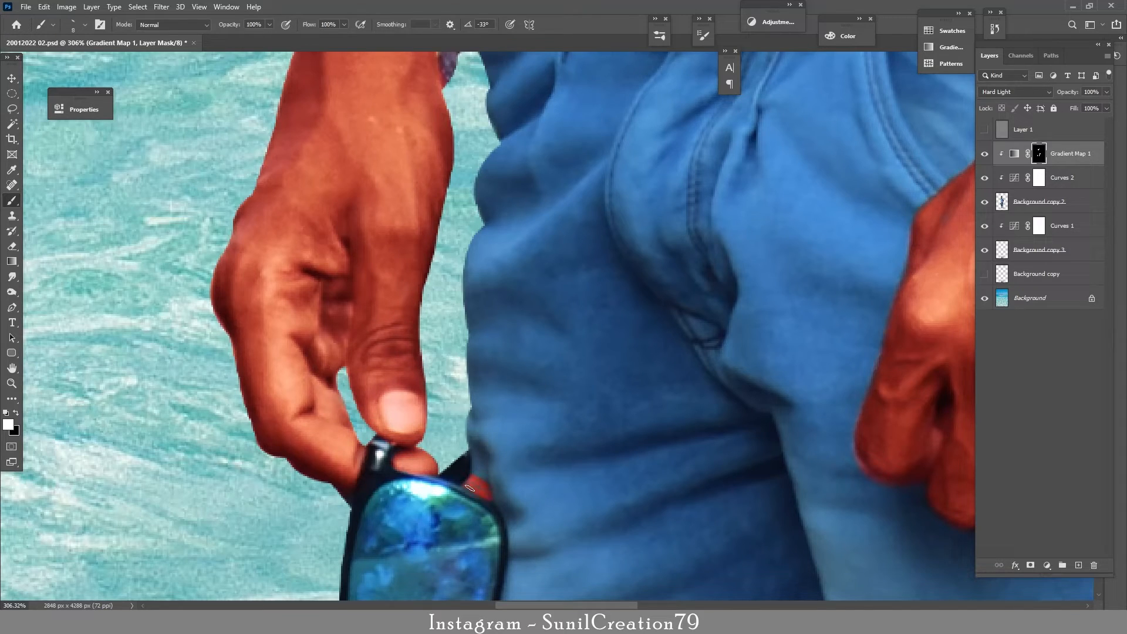
# Step: Paint the mask white over both bare ankles above the waterline with a 40 px brush, trimming spill on the jeans hems with black
pyautogui.scroll(-10, 469, 488)
pyautogui.scroll(8, 516, 485)
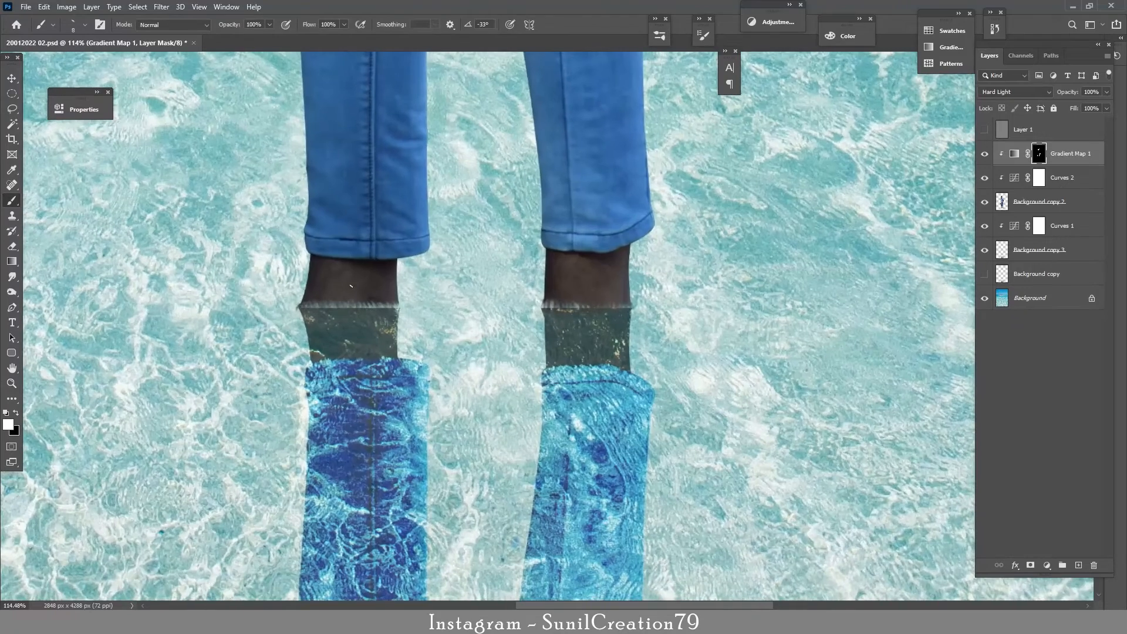
pyautogui.press('x')
pyautogui.moveTo(318, 267); pyautogui.dragTo(367, 254)
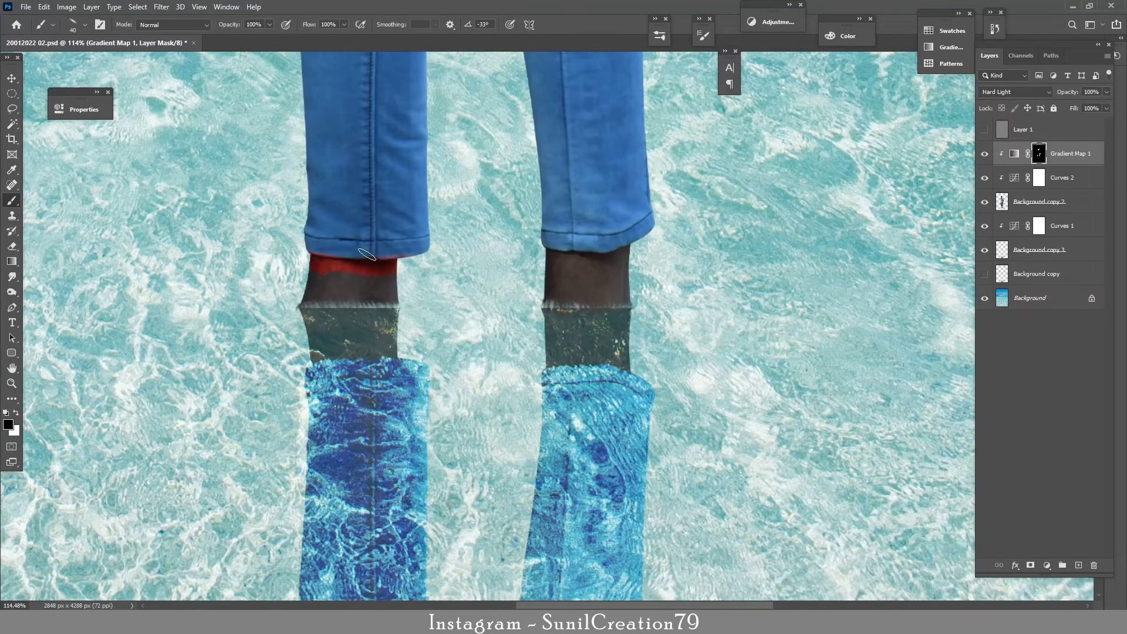
pyautogui.press('x')
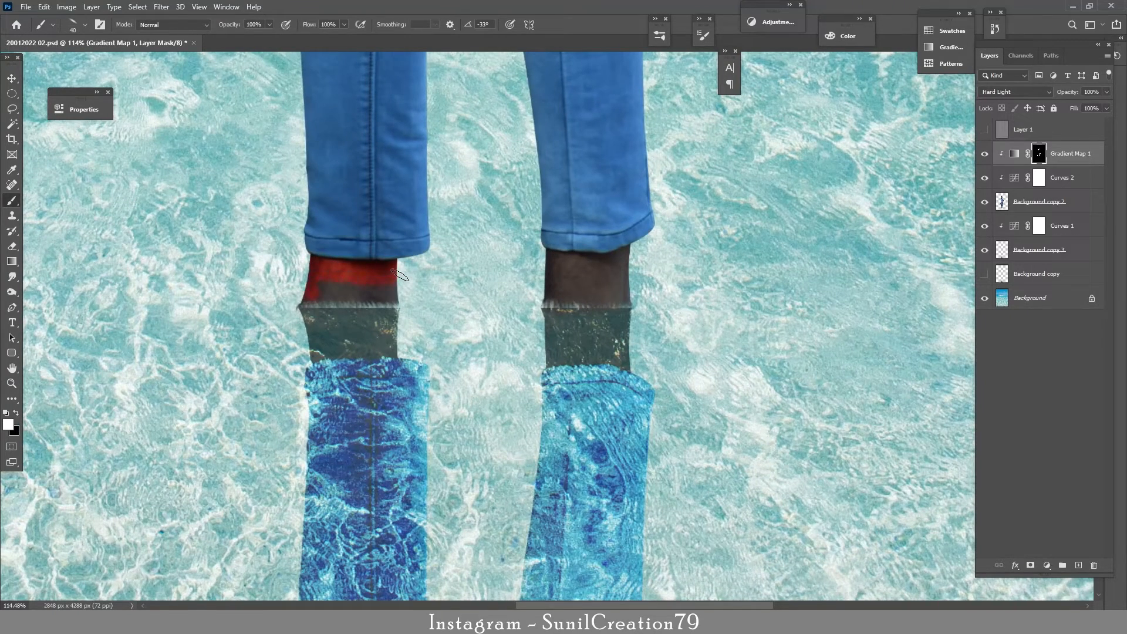
pyautogui.moveTo(640, 252); pyautogui.dragTo(634, 270)
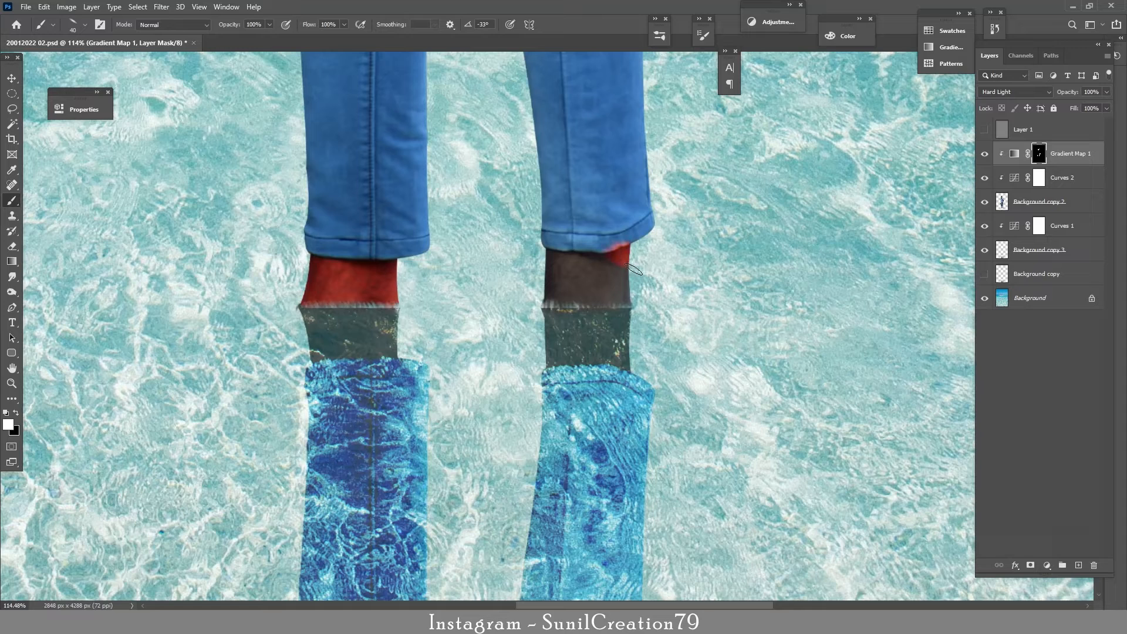
pyautogui.press('x')
pyautogui.moveTo(634, 230); pyautogui.dragTo(561, 261)
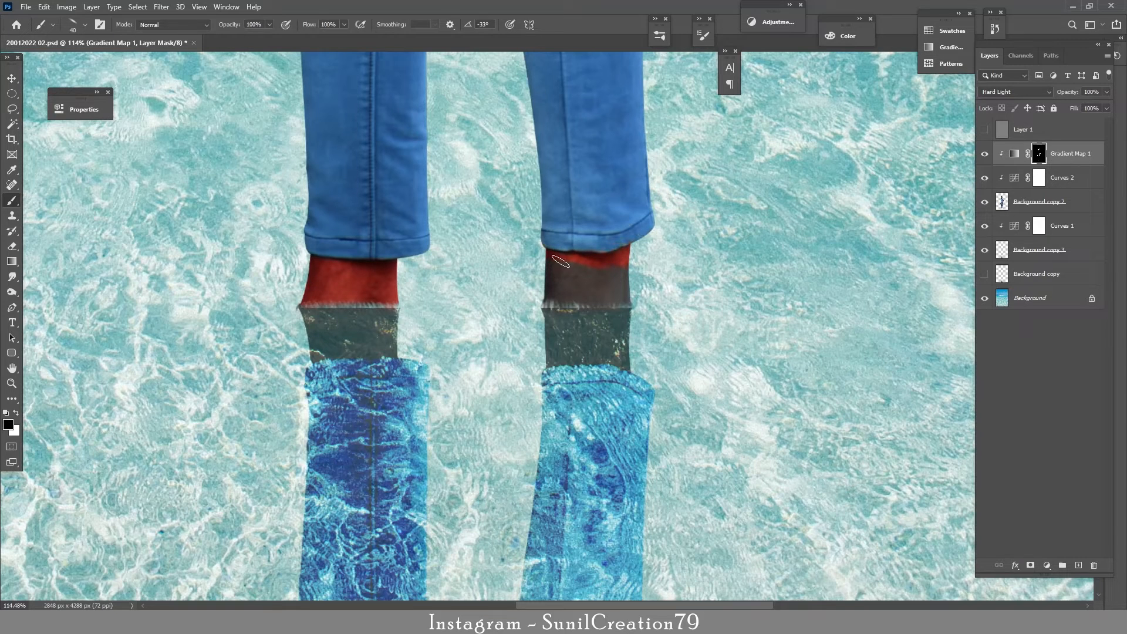
pyautogui.press('x')
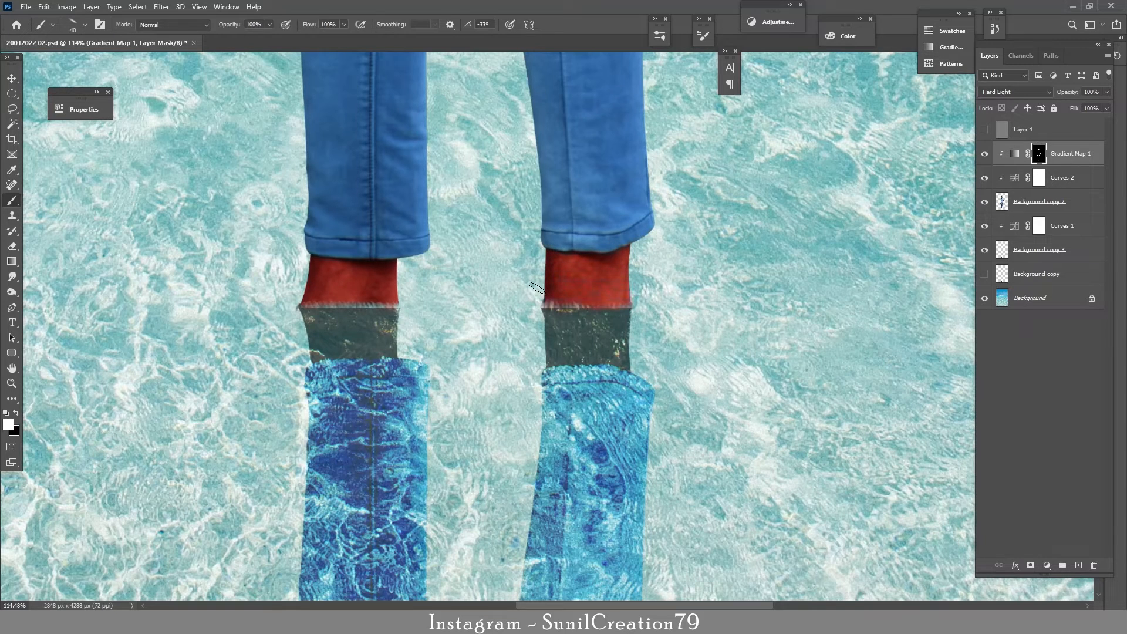
# Step: Lower the Gradient Map layer's opacity to 45% and check the skin tone on the face
pyautogui.moveTo(1065, 96); pyautogui.dragTo(1021, 96)
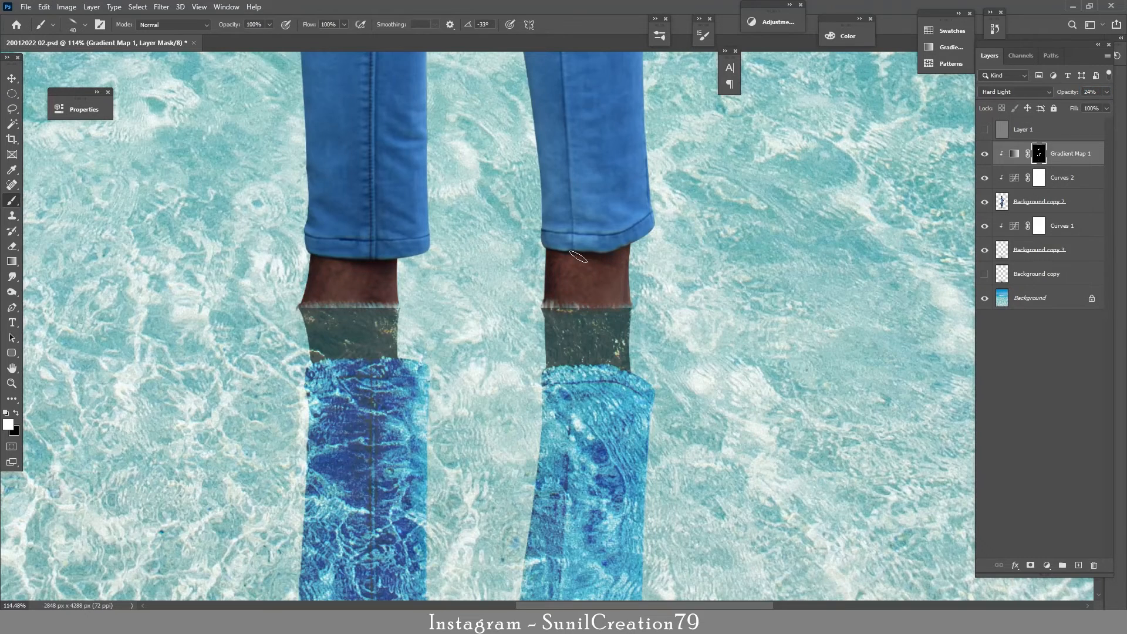
pyautogui.moveTo(578, 258); pyautogui.dragTo(609, 245)
pyautogui.press('z')
pyautogui.hotkey('ctrl', '0')
pyautogui.moveTo(1048, 94); pyautogui.dragTo(1062, 94)
pyautogui.moveTo(568, 223); pyautogui.dragTo(595, 302)
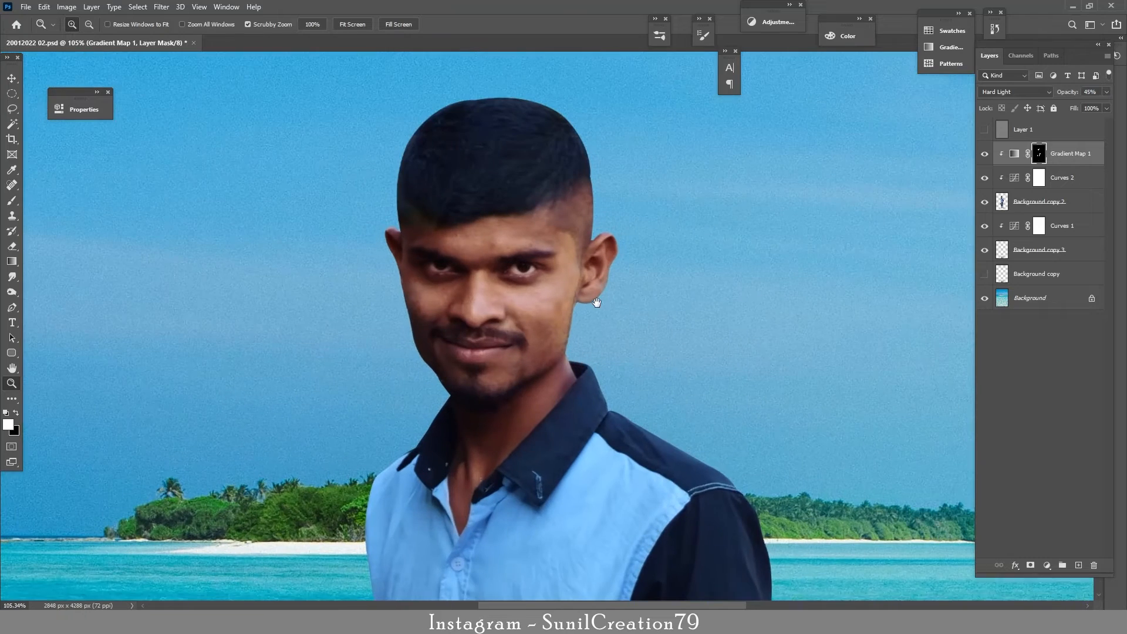
pyautogui.press('x')
pyautogui.press('b')
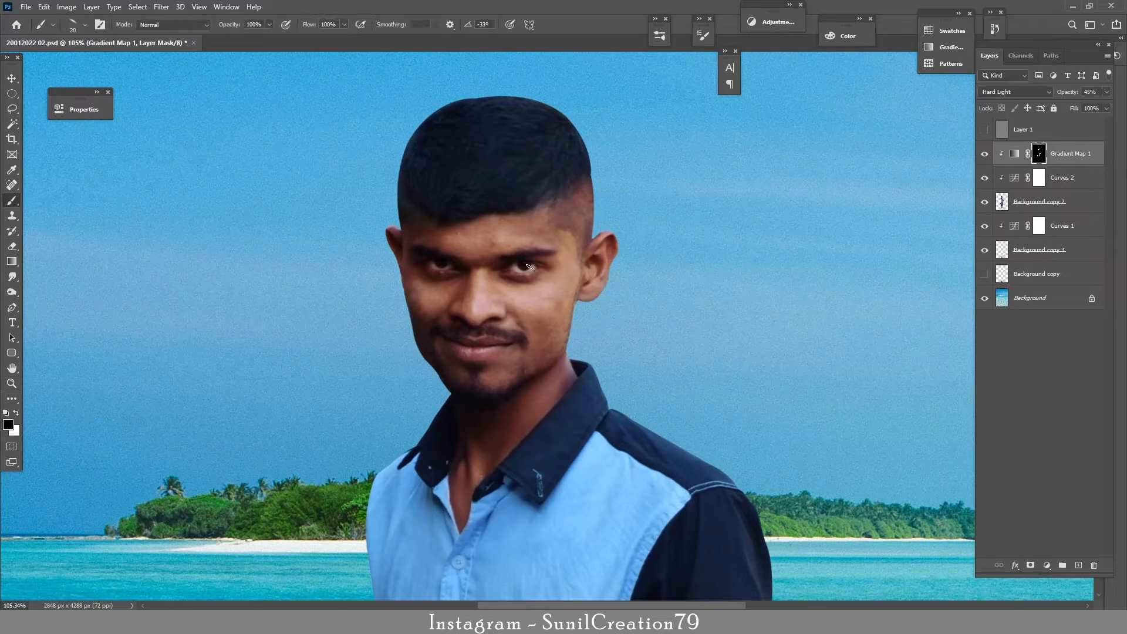
pyautogui.hotkey('ctrl', 'z')
pyautogui.press('z')
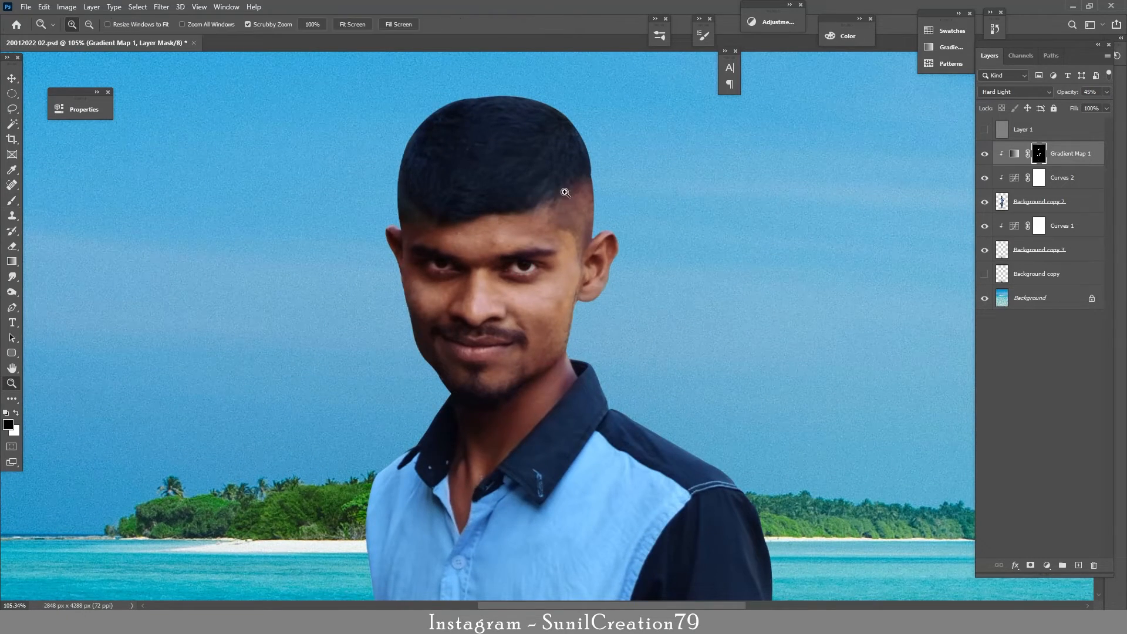
pyautogui.moveTo(566, 192); pyautogui.dragTo(543, 199)
pyautogui.press('b')
# Step: Add a Curves adjustment clipped to the man, raise its RGB curve from input 60 to output 176, and invert its mask to black
pyautogui.click(1046, 565)
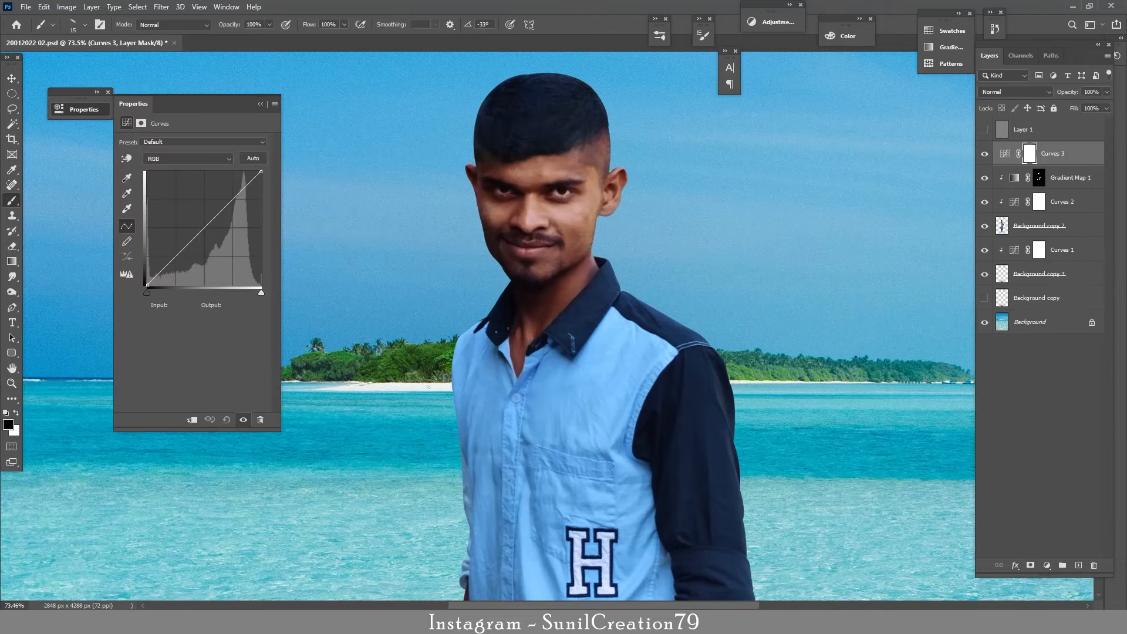
pyautogui.click(193, 419)
pyautogui.moveTo(174, 258); pyautogui.dragTo(174, 207)
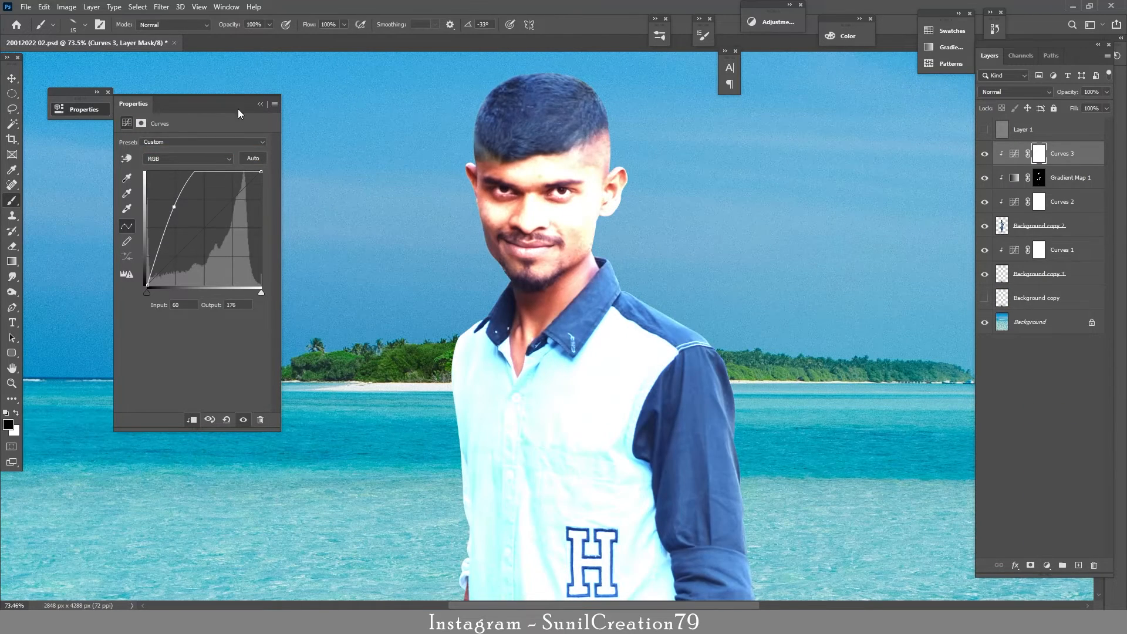
pyautogui.click(260, 104)
pyautogui.hotkey('ctrl', 'i')
pyautogui.scroll(5, 505, 251)
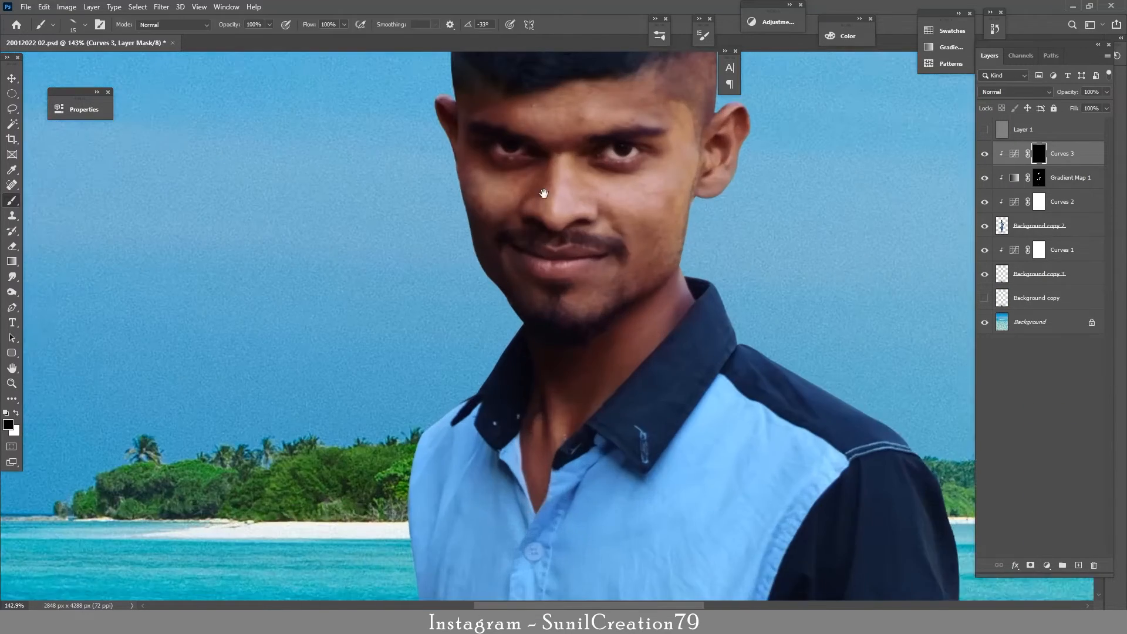
# Step: Try brightening the shaded cheek with white strokes on the Curves mask at 10% and then 5% flow
pyautogui.click(312, 27)
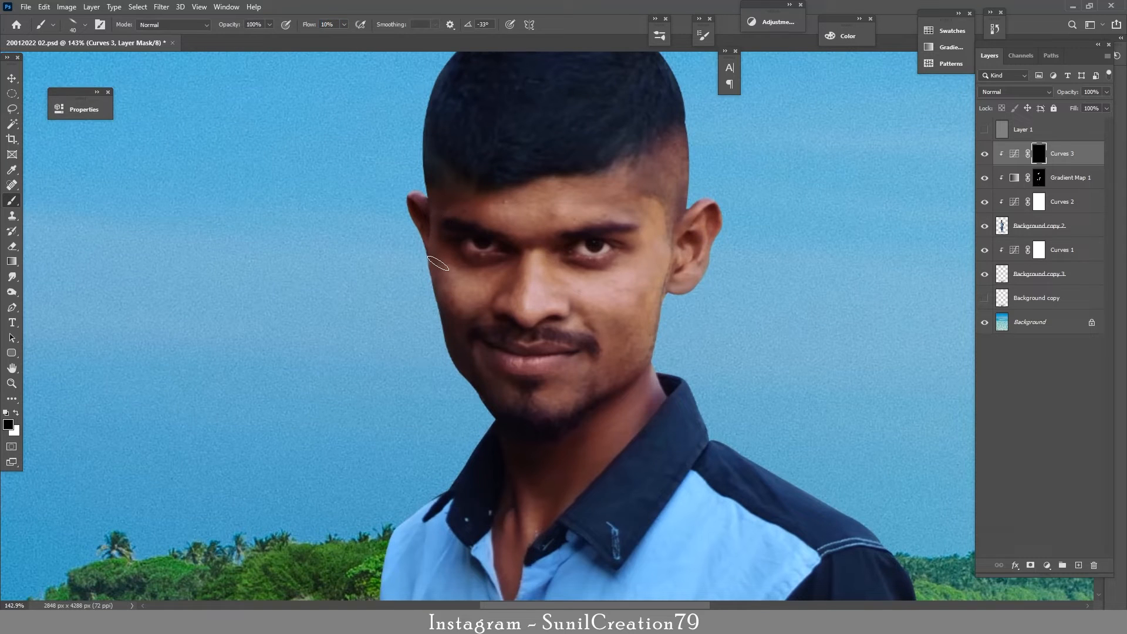
pyautogui.press('x')
pyautogui.moveTo(441, 280)
pyautogui.mouseDown()
pyautogui.moveTo(441, 209)
pyautogui.moveTo(499, 207)
pyautogui.moveTo(456, 213)
pyautogui.mouseUp()
pyautogui.hotkey('ctrl', 'z')
pyautogui.write('5')
pyautogui.press('Return')
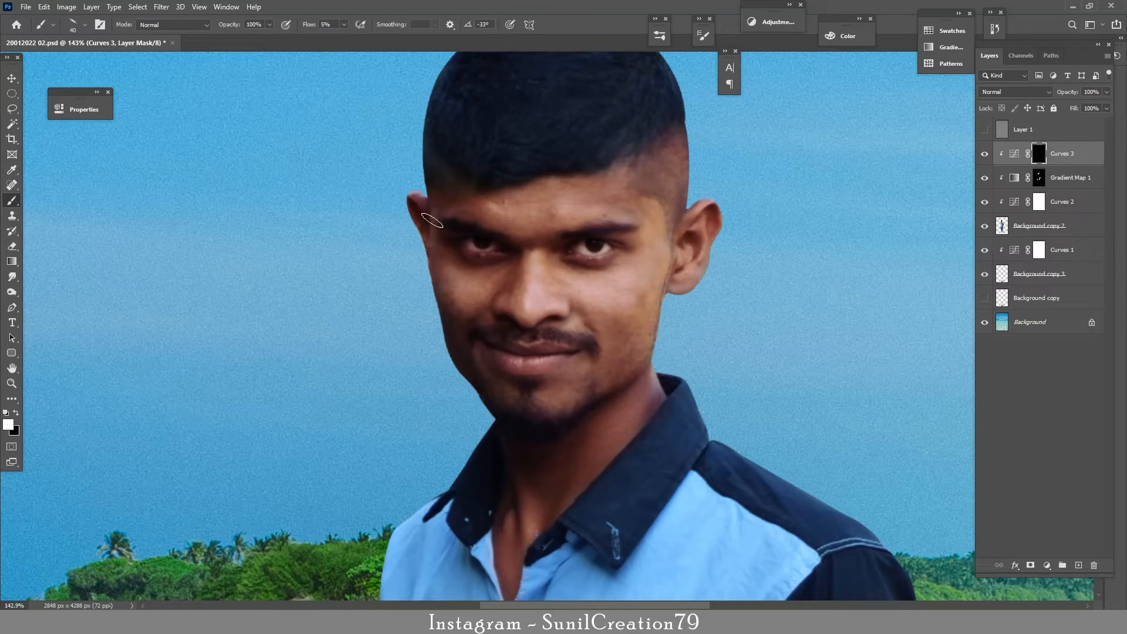
pyautogui.moveTo(456, 269); pyautogui.dragTo(506, 269)
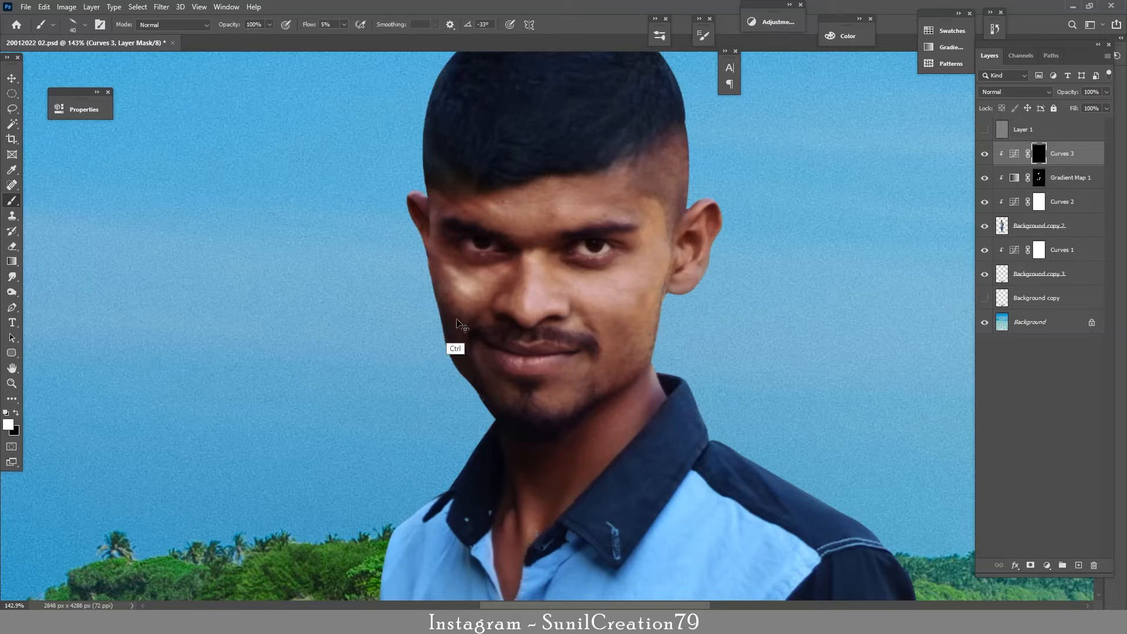
pyautogui.hotkey('ctrl', 'z')
pyautogui.hotkey('ctrl', 'z')
# Step: Try brightening both cheeks on the Curves mask with larger strokes, up to a 70 px brush at 5% flow
pyautogui.press(']')
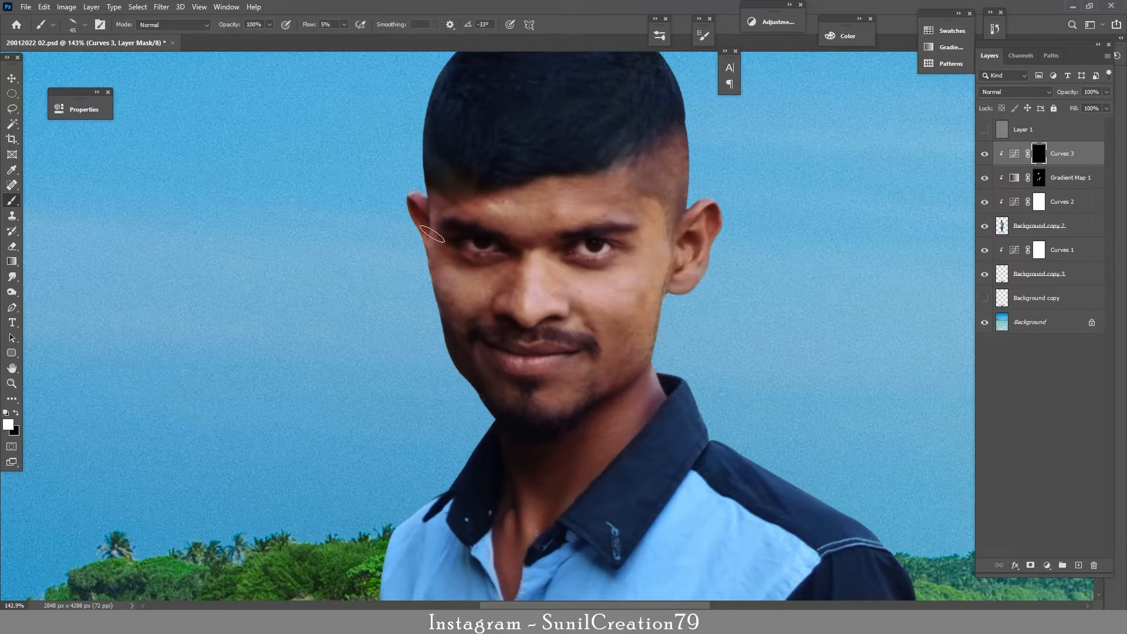
pyautogui.moveTo(487, 332); pyautogui.dragTo(477, 277)
pyautogui.press(']')
pyautogui.press(']')
pyautogui.press(']')
pyautogui.moveTo(613, 273)
pyautogui.mouseDown()
pyautogui.moveTo(589, 318)
pyautogui.moveTo(603, 288)
pyautogui.mouseUp()
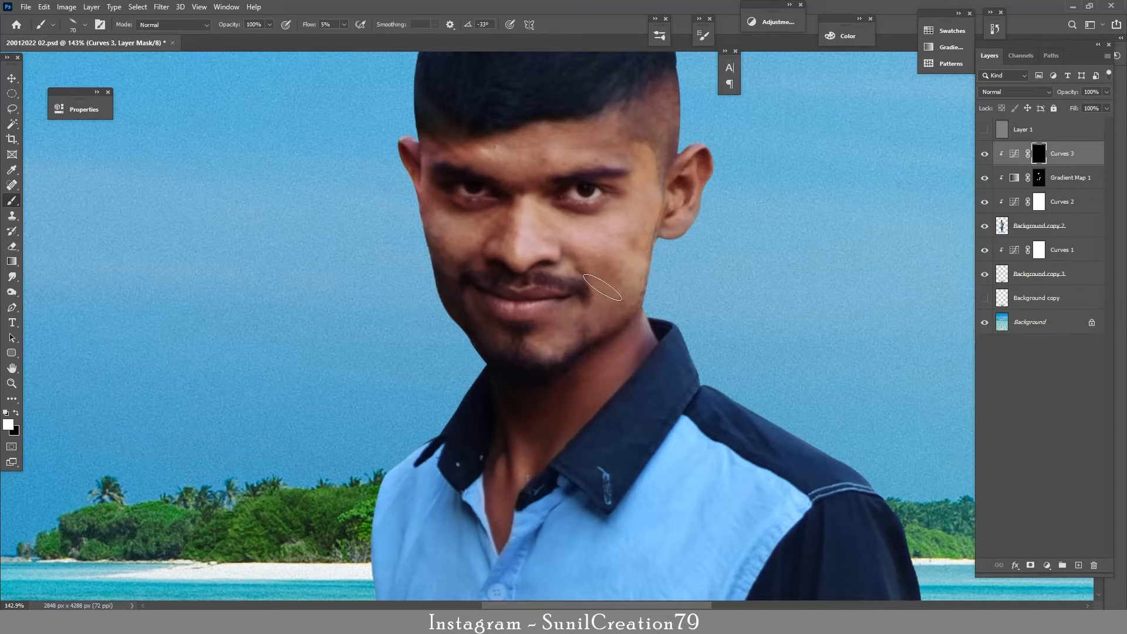
pyautogui.hotkey('ctrl', 'z')
# Step: Switch to a soft round 112 px brush tip with a 0° angle and turn its Spacing off
pyautogui.click(84, 25)
pyautogui.doubleClick(85, 162)
pyautogui.press('F5')
pyautogui.click(555, 217)
pyautogui.click(658, 55)
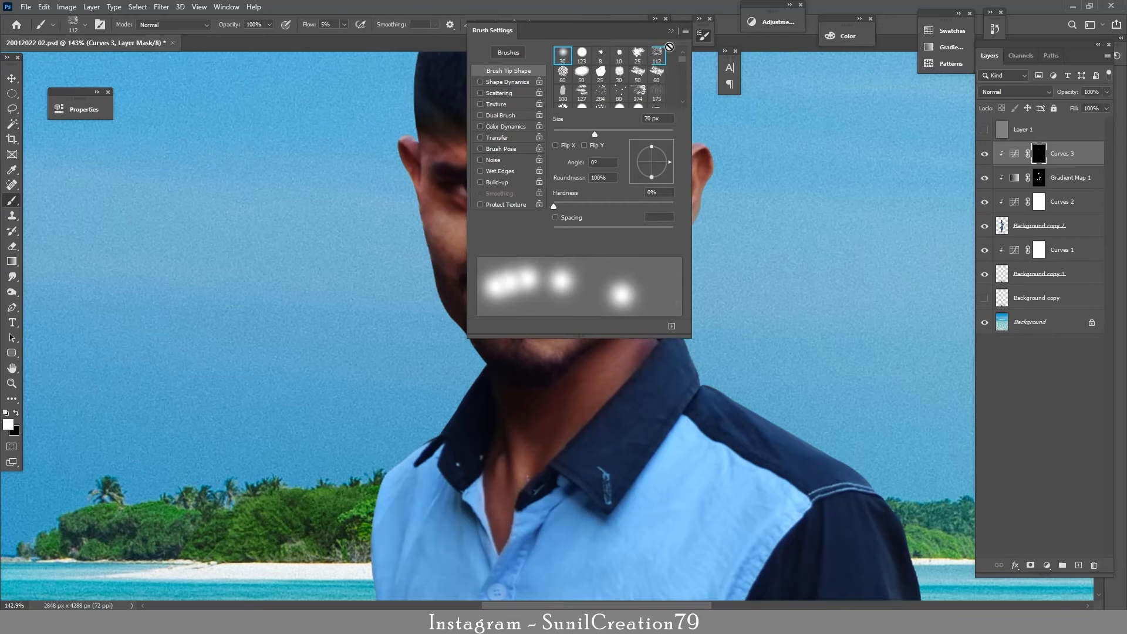
pyautogui.click(671, 31)
pyautogui.click(87, 25)
pyautogui.click(85, 162)
pyautogui.click(100, 25)
pyautogui.click(555, 217)
pyautogui.click(697, 37)
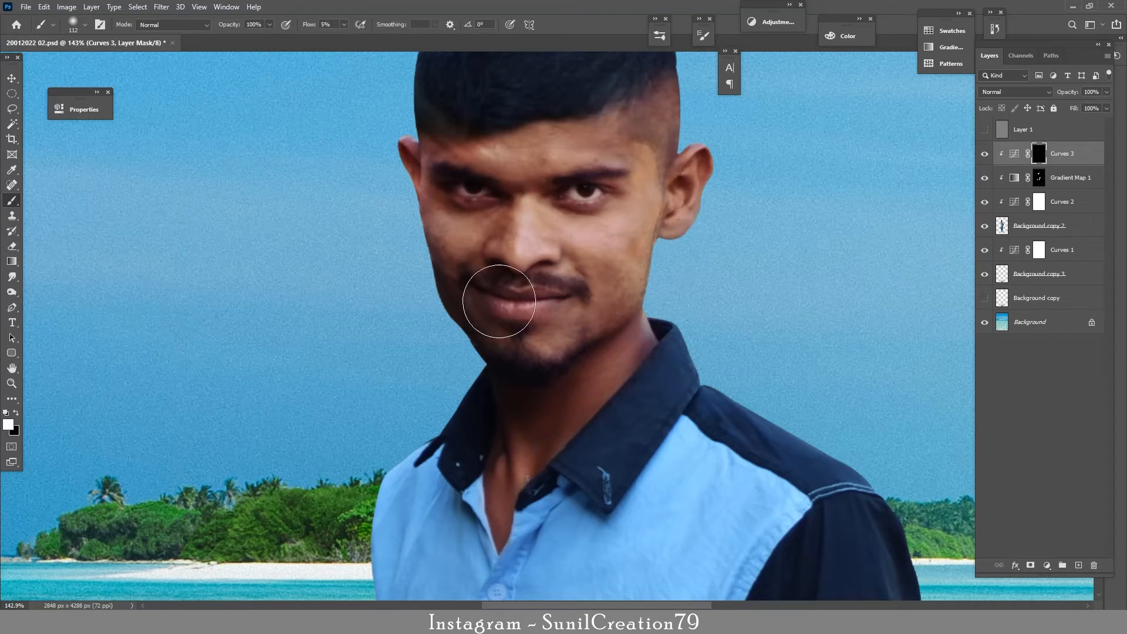
# Step: Brighten the face by painting the Curves mask white with a 70 px soft brush at 2% flow
pyautogui.moveTo(498, 302)
pyautogui.mouseDown()
pyautogui.moveTo(437, 241)
pyautogui.moveTo(474, 320)
pyautogui.mouseUp()
pyautogui.hotkey('ctrl', 'z')
pyautogui.press('[')
pyautogui.press('[')
pyautogui.press('[')
pyautogui.press('[')
pyautogui.click(326, 25)
pyautogui.write('2')
pyautogui.press('Return')
pyautogui.moveTo(499, 229); pyautogui.dragTo(597, 186)
pyautogui.moveTo(622, 292)
pyautogui.mouseDown()
pyautogui.moveTo(589, 327)
pyautogui.moveTo(476, 336)
pyautogui.moveTo(438, 265)
pyautogui.moveTo(569, 278)
pyautogui.moveTo(501, 351)
pyautogui.moveTo(553, 344)
pyautogui.moveTo(434, 241)
pyautogui.moveTo(613, 281)
pyautogui.moveTo(545, 226)
pyautogui.moveTo(492, 249)
pyautogui.moveTo(425, 159)
pyautogui.moveTo(619, 151)
pyautogui.moveTo(560, 143)
pyautogui.moveTo(560, 328)
pyautogui.moveTo(531, 347)
pyautogui.moveTo(533, 434)
pyautogui.moveTo(509, 398)
pyautogui.moveTo(545, 387)
pyautogui.moveTo(606, 396)
pyautogui.moveTo(532, 414)
pyautogui.moveTo(499, 467)
pyautogui.moveTo(572, 379)
pyautogui.moveTo(558, 358)
pyautogui.mouseUp()
# Step: Brighten the skin on both forearms with soft white strokes on the Curves mask
pyautogui.scroll(-12, 559, 357)
pyautogui.moveTo(368, 146)
pyautogui.mouseDown()
pyautogui.moveTo(375, 276)
pyautogui.moveTo(358, 446)
pyautogui.moveTo(363, 274)
pyautogui.moveTo(356, 423)
pyautogui.mouseUp()
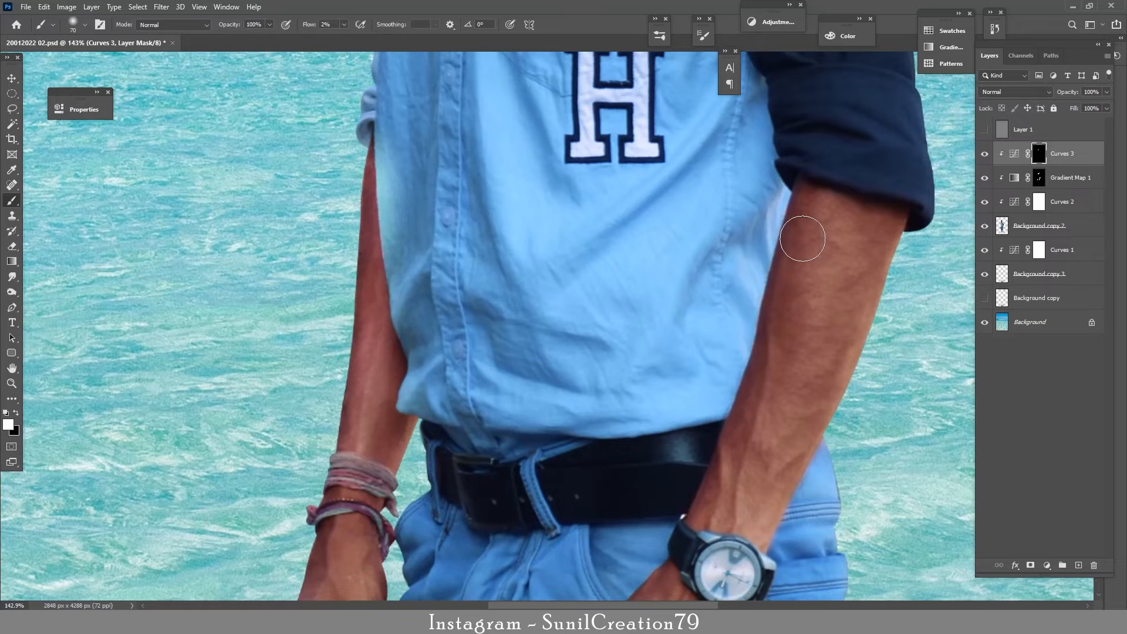
pyautogui.moveTo(800, 239); pyautogui.dragTo(711, 519)
pyautogui.moveTo(845, 206); pyautogui.dragTo(866, 199)
pyautogui.moveTo(809, 226); pyautogui.dragTo(845, 18)
# Step: Remove the brightening that spilled onto the shirt beside the arm with a smaller black brush, raising the flow to 10%
pyautogui.scroll(7, 416, 343)
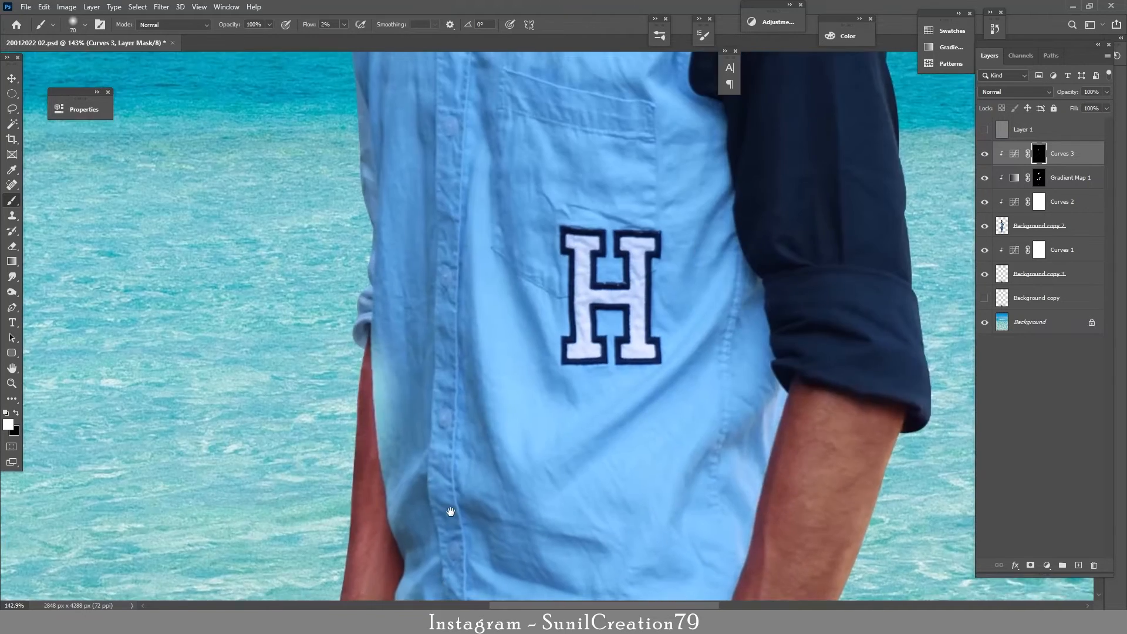
pyautogui.press('x')
pyautogui.press('[')
pyautogui.press('[')
pyautogui.press('[')
pyautogui.press('[')
pyautogui.press('[')
pyautogui.moveTo(379, 349); pyautogui.dragTo(383, 352)
pyautogui.moveTo(535, 310)
pyautogui.mouseDown()
pyautogui.moveTo(478, 323)
pyautogui.moveTo(555, 329)
pyautogui.mouseUp()
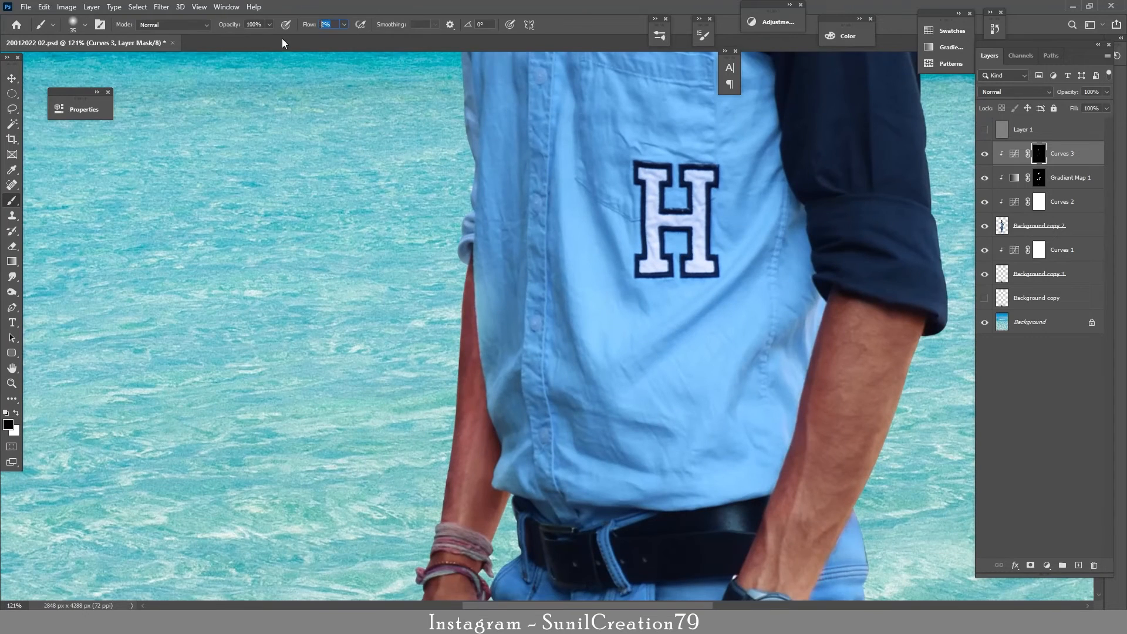
pyautogui.moveTo(491, 289)
pyautogui.mouseDown()
pyautogui.moveTo(485, 268)
pyautogui.moveTo(487, 345)
pyautogui.moveTo(485, 268)
pyautogui.mouseUp()
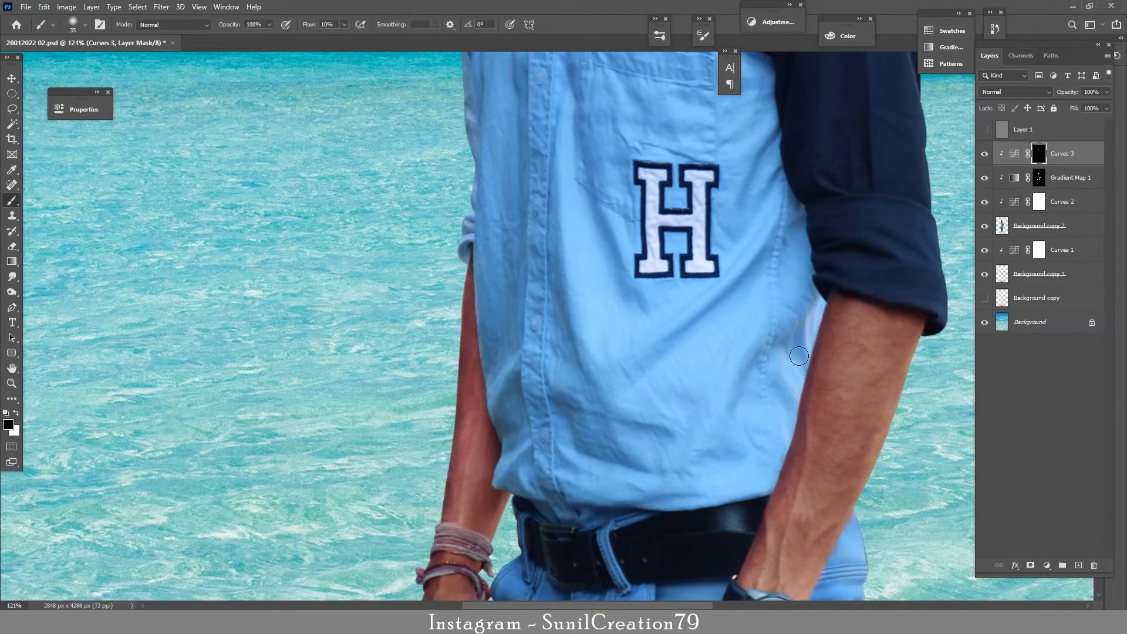
# Step: Touch up the brightening on the Curves mask with soft strokes, setting the brush back to 70 px and 2% flow
pyautogui.press('x')
pyautogui.moveTo(720, 319); pyautogui.dragTo(629, 350)
pyautogui.press('x')
pyautogui.hotkey('ctrl', 'z')
pyautogui.moveTo(693, 283); pyautogui.dragTo(629, 290)
pyautogui.moveTo(693, 155)
pyautogui.mouseDown()
pyautogui.moveTo(798, 211)
pyautogui.moveTo(731, 343)
pyautogui.moveTo(678, 332)
pyautogui.moveTo(655, 353)
pyautogui.moveTo(665, 346)
pyautogui.mouseUp()
pyautogui.press('x')
pyautogui.hotkey('ctrl', 'z')
pyautogui.press(']')
pyautogui.press(']')
pyautogui.press(']')
pyautogui.press('x')
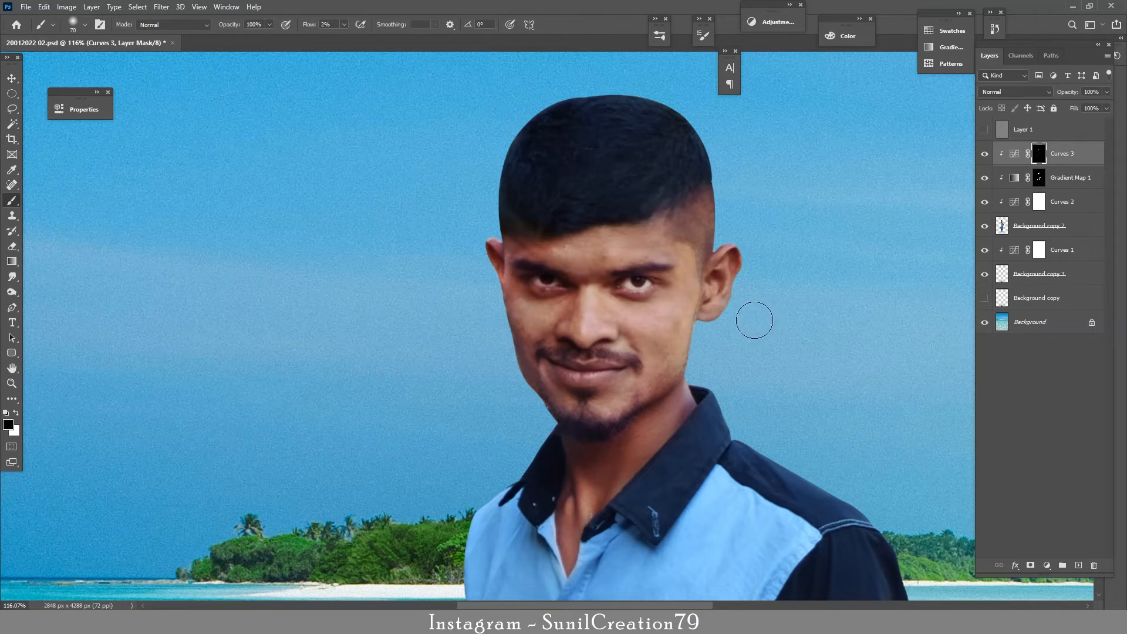
# Step: Move the Curves 3 layer below Gradient Map 1 and lower its opacity to 60%
pyautogui.moveTo(1054, 154); pyautogui.dragTo(1018, 193)
pyautogui.click(985, 177)
pyautogui.click(984, 177)
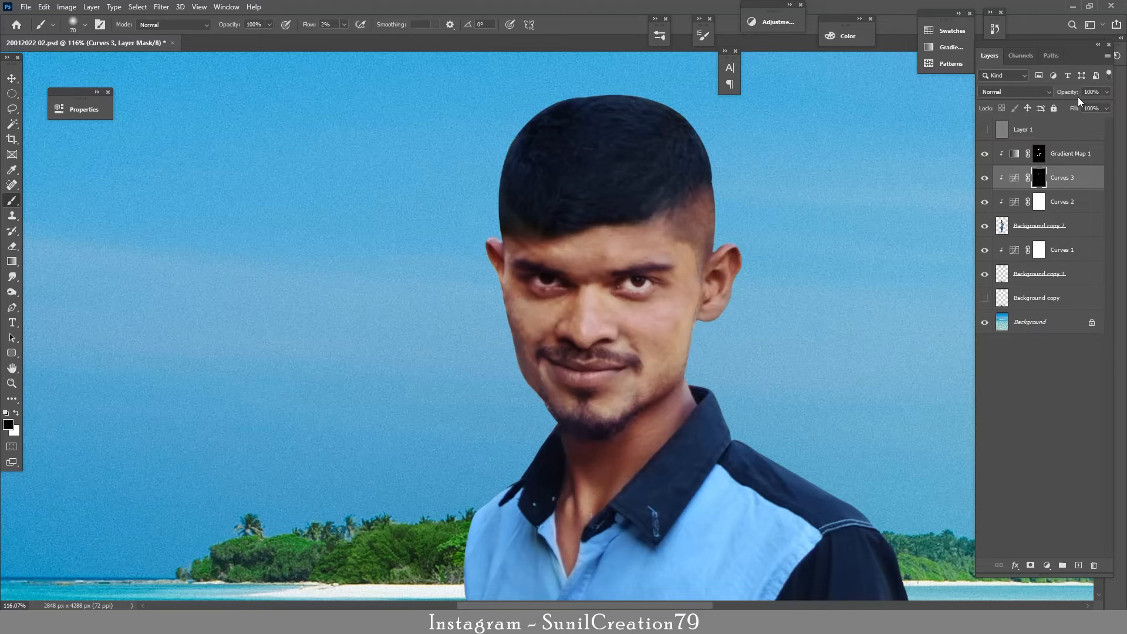
pyautogui.moveTo(1078, 97); pyautogui.dragTo(1069, 96)
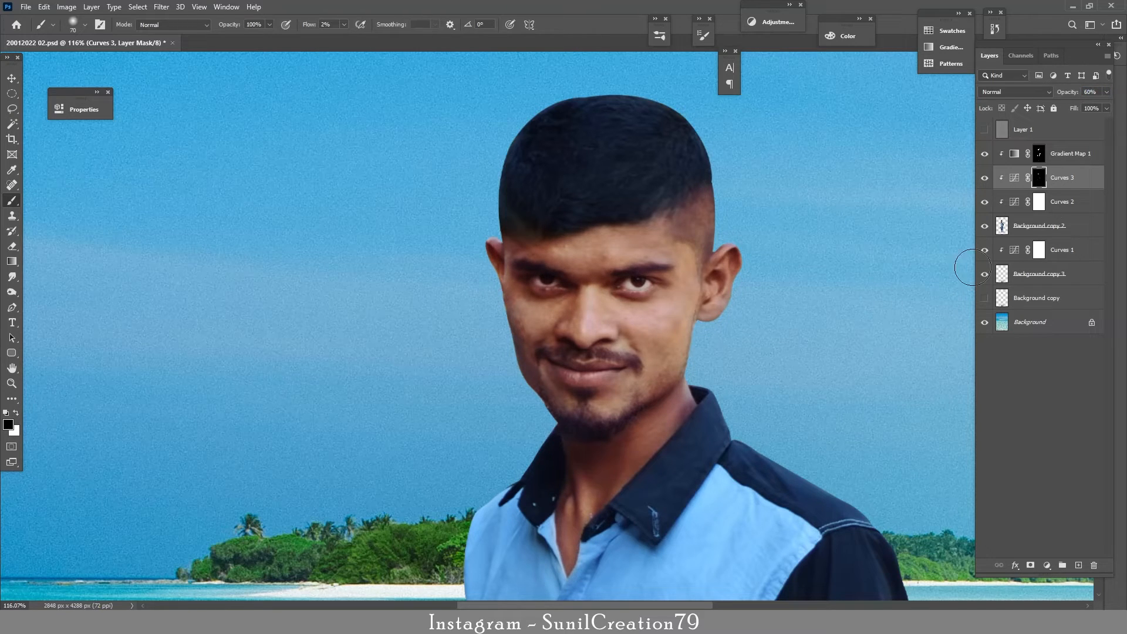
# Step: Remove the blemishes on the man's cheek on the Background copy 2 layer with the Spot Healing Brush
pyautogui.click(1057, 160)
pyautogui.click(1017, 233)
pyautogui.click(12, 185)
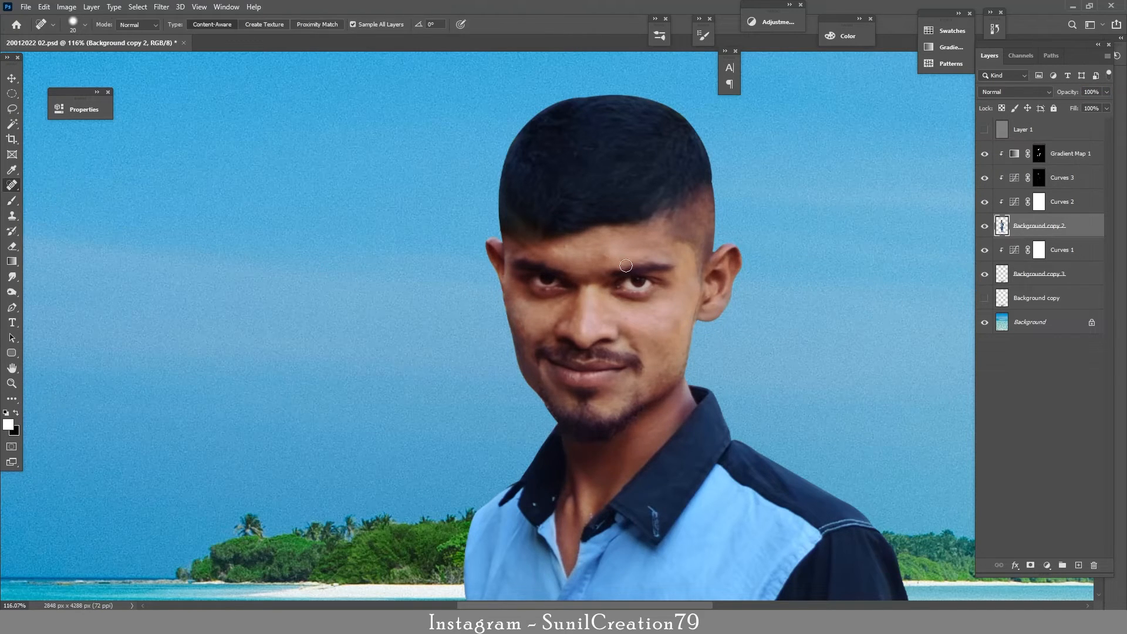
pyautogui.click(517, 298)
pyautogui.moveTo(537, 303); pyautogui.dragTo(527, 335)
# Step: With the background and reflection layers hidden, stamp the visible man layers into a new layer and duplicate it
pyautogui.scroll(-5, 621, 421)
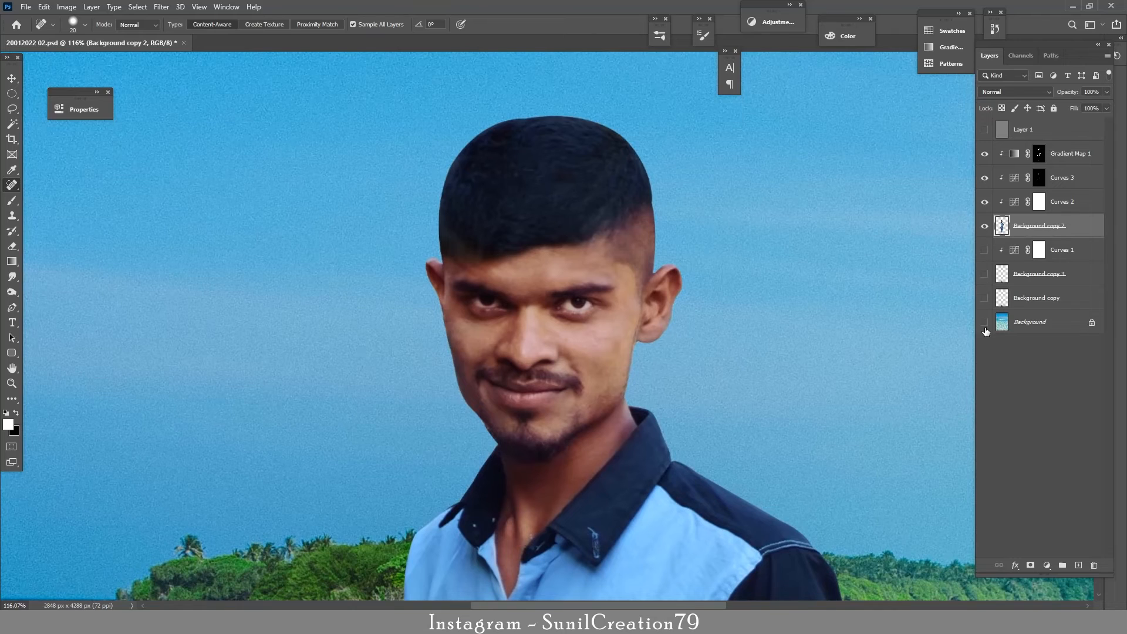
pyautogui.hotkey('ctrl', 'alt', 'shift', 'e')
pyautogui.hotkey('ctrl', 'j')
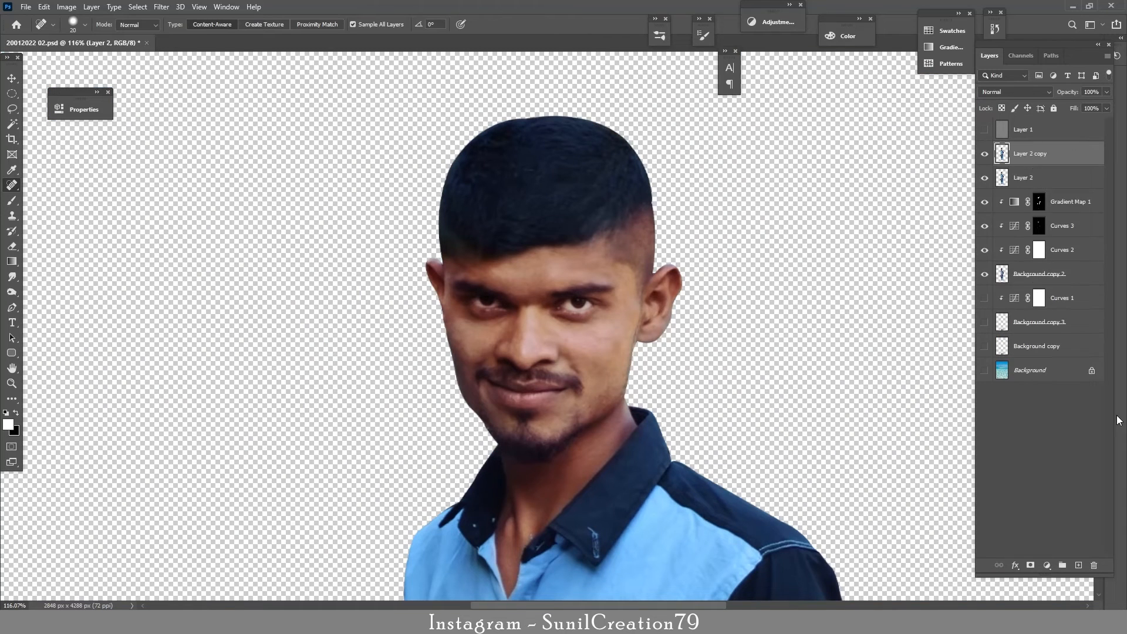
# Step: Clip Layer 2 and Layer 2 copy to the man's layer and show the hidden reflection and background layers again
pyautogui.keyDown('shift'); pyautogui.click(1039, 182); pyautogui.keyUp('shift')
pyautogui.hotkey('ctrl', 'alt', 'g')
pyautogui.click(1056, 157)
pyautogui.click(985, 322)
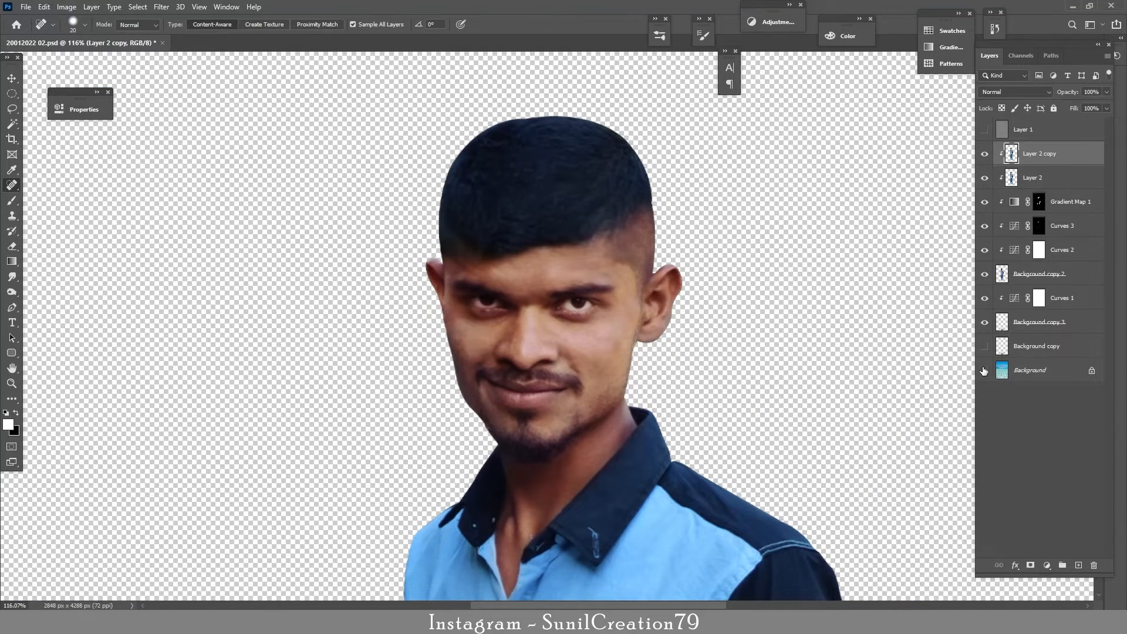
pyautogui.moveTo(984, 370); pyautogui.dragTo(985, 347)
# Step: Apply a High Pass filter with a 1.0 pixel radius to Layer 2 copy and set its blend mode to Linear Light
pyautogui.click(161, 7)
pyautogui.moveTo(194, 238)
pyautogui.click(328, 251)
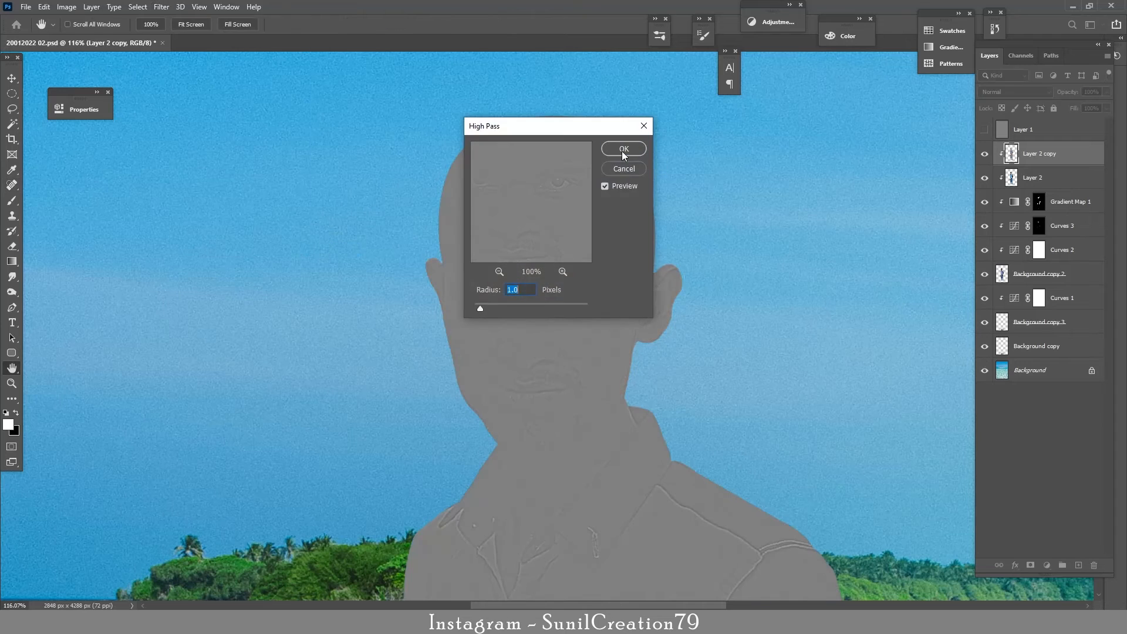
pyautogui.click(624, 148)
pyautogui.press('j')
pyautogui.click(1014, 92)
pyautogui.click(1000, 280)
# Step: Smooth the skin of the man's face and neck on Layer 2 with the Mixer Brush, adjusting the brush size to each area
pyautogui.click(1038, 178)
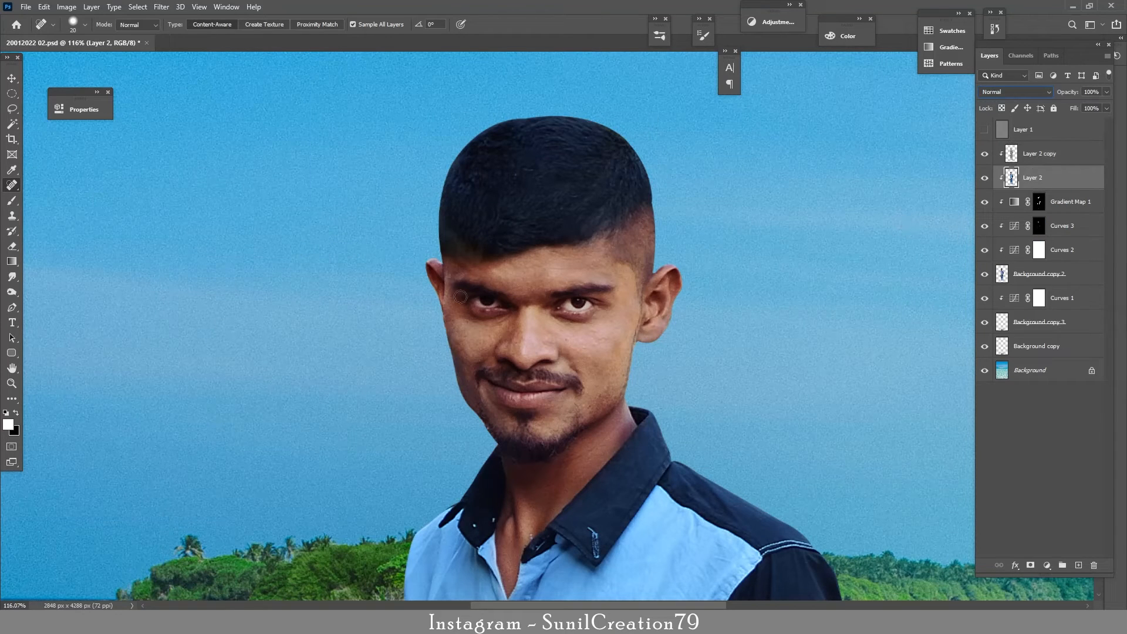
pyautogui.click(11, 201)
pyautogui.rightClick(11, 202)
pyautogui.click(63, 234)
pyautogui.moveTo(641, 287); pyautogui.dragTo(651, 244)
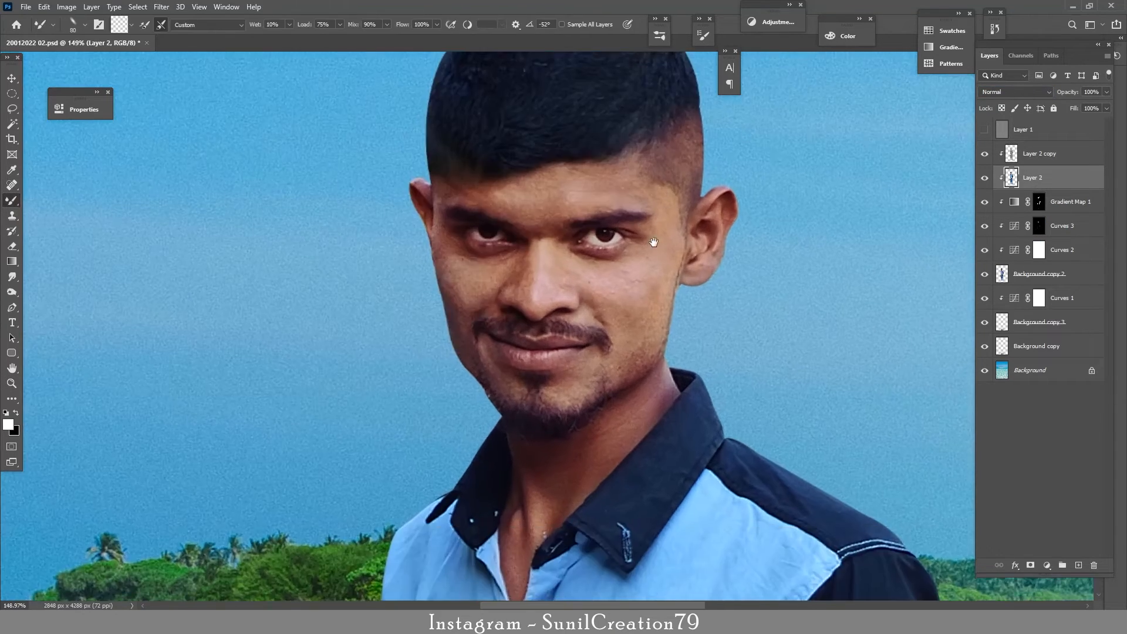
pyautogui.press('[')
pyautogui.press('[')
pyautogui.press('[')
pyautogui.press('[')
pyautogui.press('[')
pyautogui.press('[')
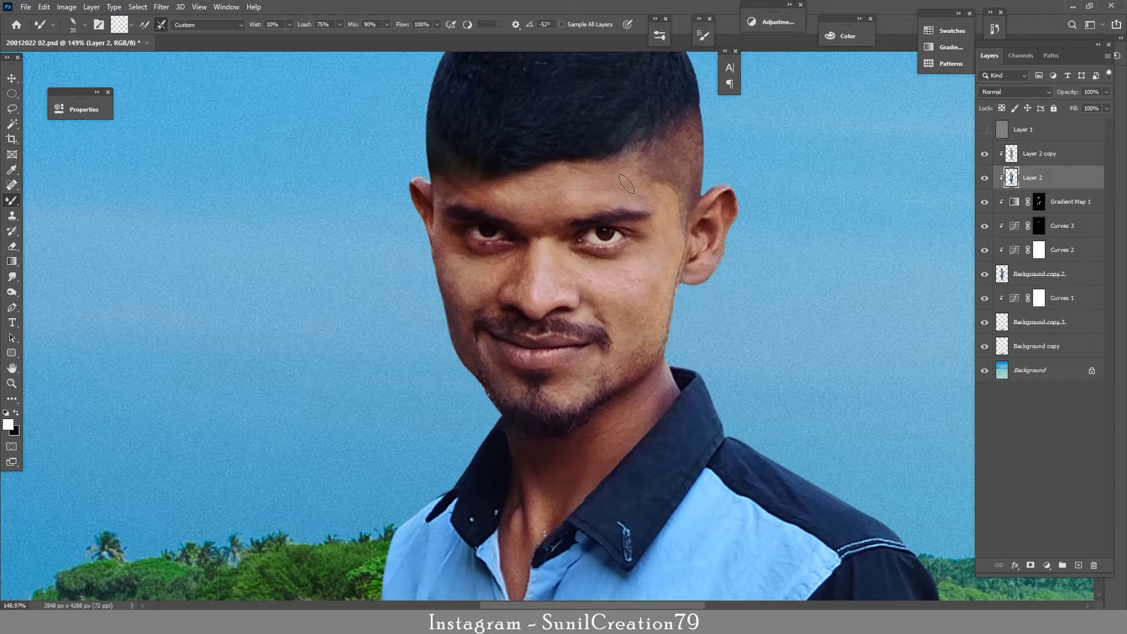
pyautogui.press(']')
pyautogui.press(']')
pyautogui.press(']')
pyautogui.press(']')
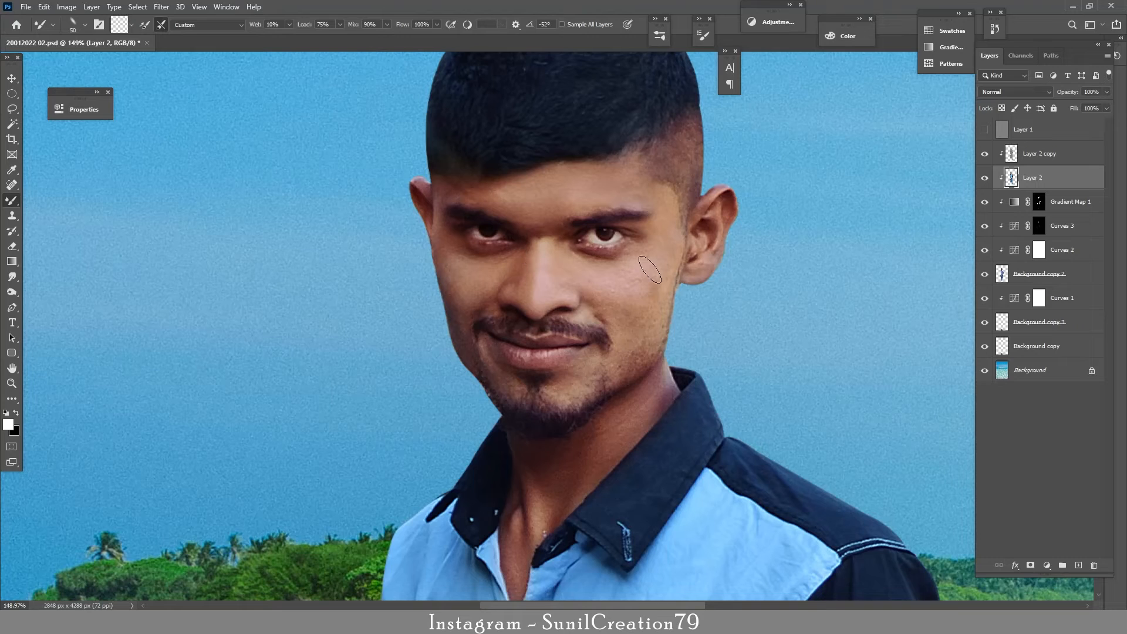
pyautogui.press('[')
pyautogui.press('[')
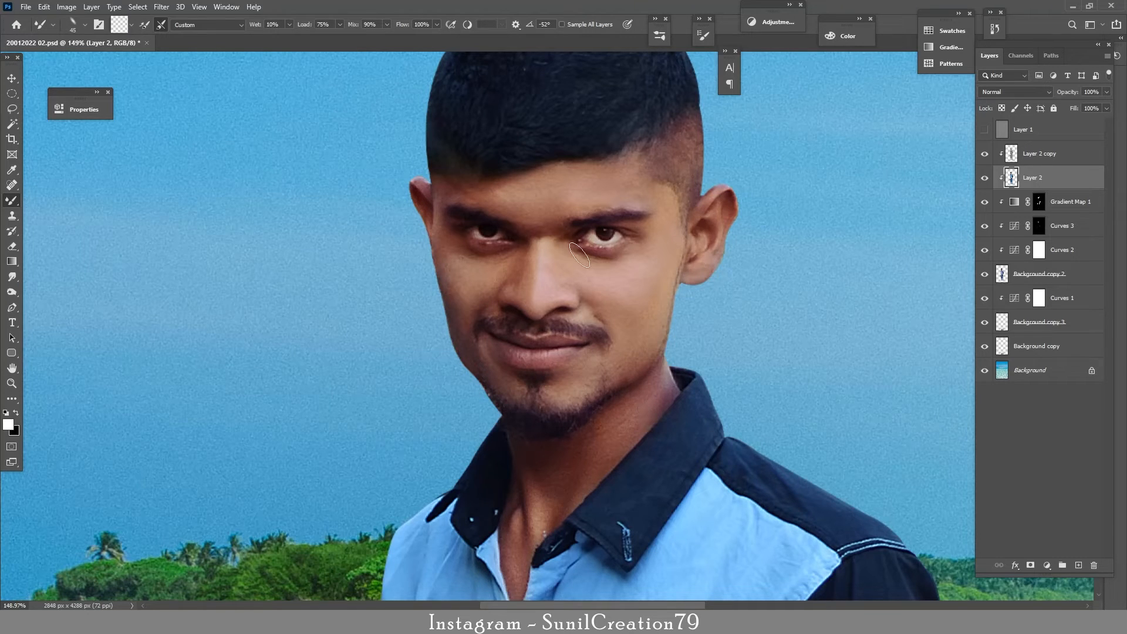
pyautogui.moveTo(630, 420); pyautogui.dragTo(674, 205)
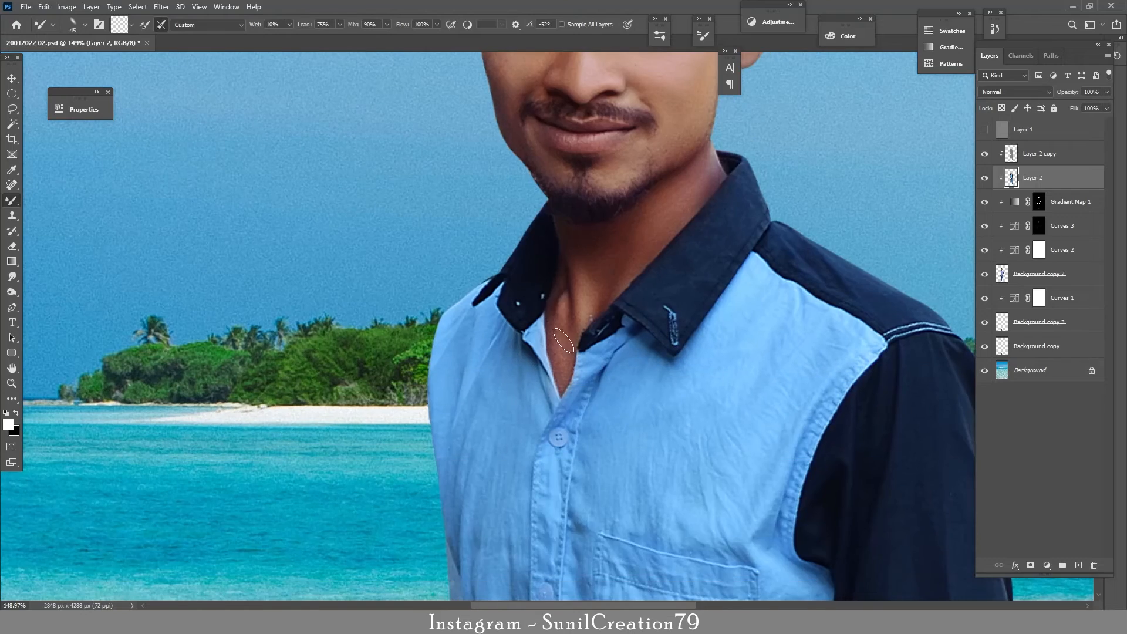
# Step: Smooth the skin of both forearms on Layer 2 with a larger Mixer Brush
pyautogui.moveTo(617, 469); pyautogui.dragTo(564, 105)
pyautogui.moveTo(671, 365); pyautogui.dragTo(672, 365)
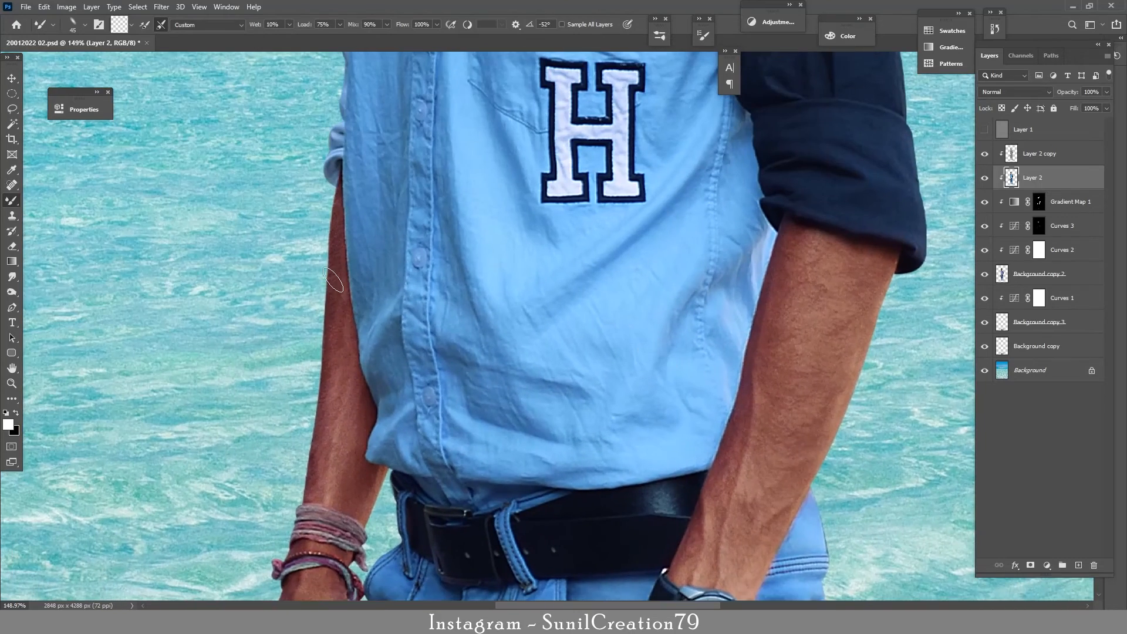
pyautogui.press(']')
pyautogui.press(']')
pyautogui.press(']')
pyautogui.moveTo(338, 441); pyautogui.dragTo(359, 479)
pyautogui.moveTo(824, 309)
pyautogui.mouseDown()
pyautogui.moveTo(727, 139)
pyautogui.moveTo(719, 219)
pyautogui.moveTo(734, 174)
pyautogui.mouseUp()
pyautogui.press(']')
pyautogui.press(']')
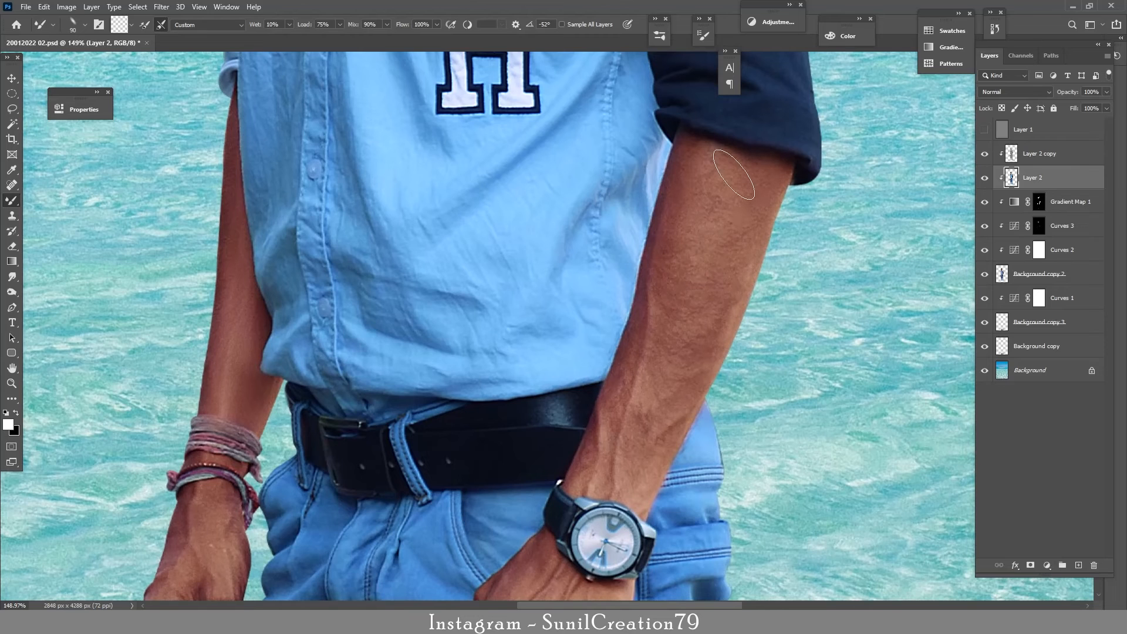
# Step: Smooth the skin of both hands and the ankles on Layer 2 with a smaller Mixer Brush
pyautogui.moveTo(655, 458); pyautogui.dragTo(709, 151)
pyautogui.press('[')
pyautogui.press('[')
pyautogui.press('[')
pyautogui.moveTo(646, 306)
pyautogui.mouseDown()
pyautogui.moveTo(573, 367)
pyautogui.moveTo(633, 378)
pyautogui.moveTo(567, 404)
pyautogui.moveTo(584, 273)
pyautogui.mouseUp()
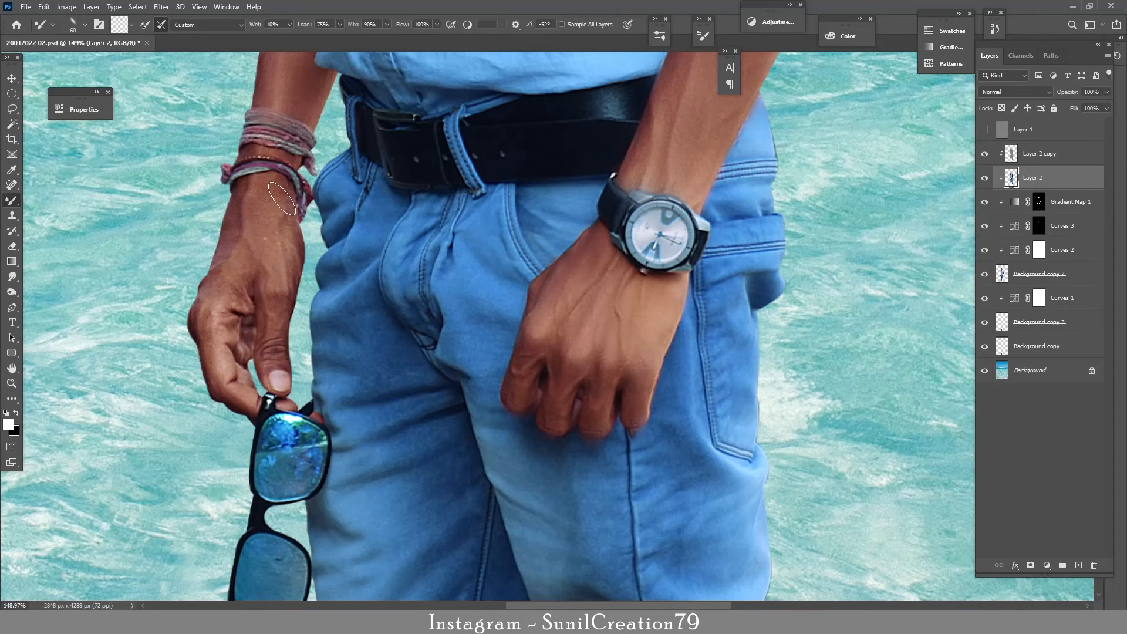
pyautogui.moveTo(282, 199)
pyautogui.mouseDown()
pyautogui.moveTo(275, 352)
pyautogui.moveTo(238, 354)
pyautogui.moveTo(242, 362)
pyautogui.moveTo(276, 202)
pyautogui.mouseUp()
pyautogui.scroll(-15, 302, 159)
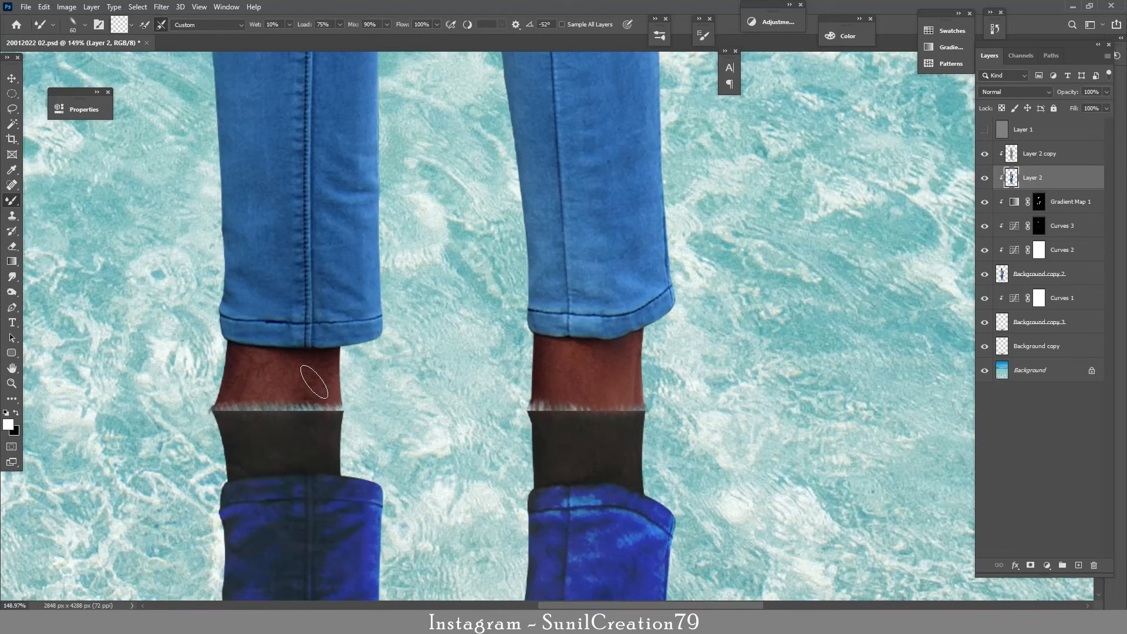
pyautogui.hotkey('ctrl', '0')
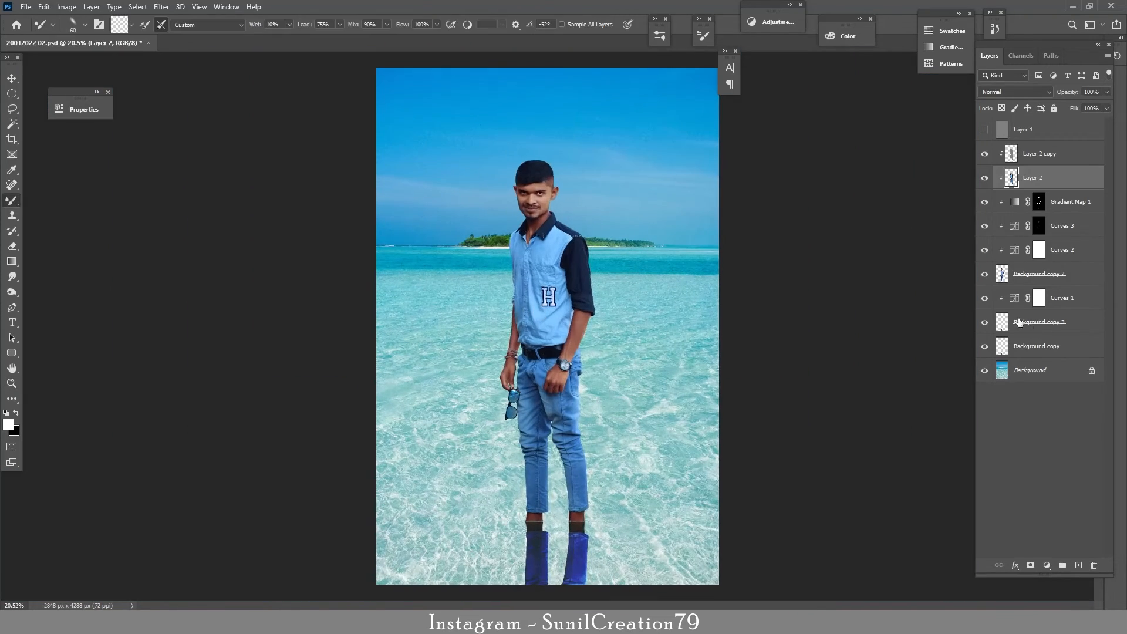
# Step: Compare the reflection with and without the Curves 1 adjustment and lower that layer's opacity
pyautogui.click(985, 298)
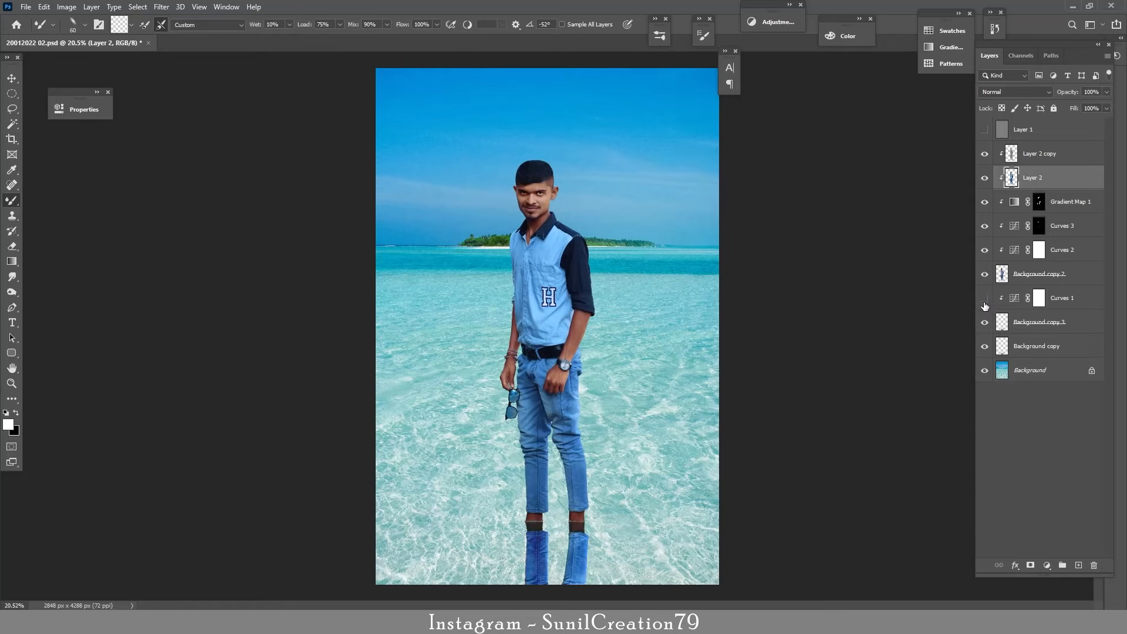
pyautogui.click(986, 298)
pyautogui.click(1034, 299)
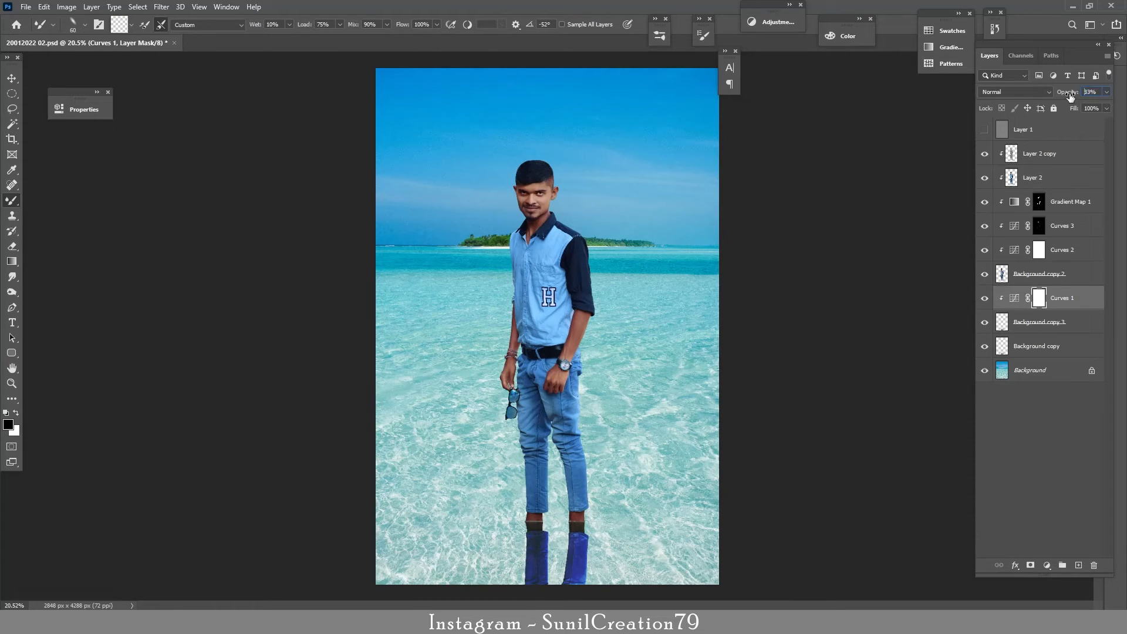
pyautogui.moveTo(1071, 97); pyautogui.dragTo(1039, 97)
# Step: Lower the opacity of the Background copy 3 reflection layer to 29%
pyautogui.click(1038, 325)
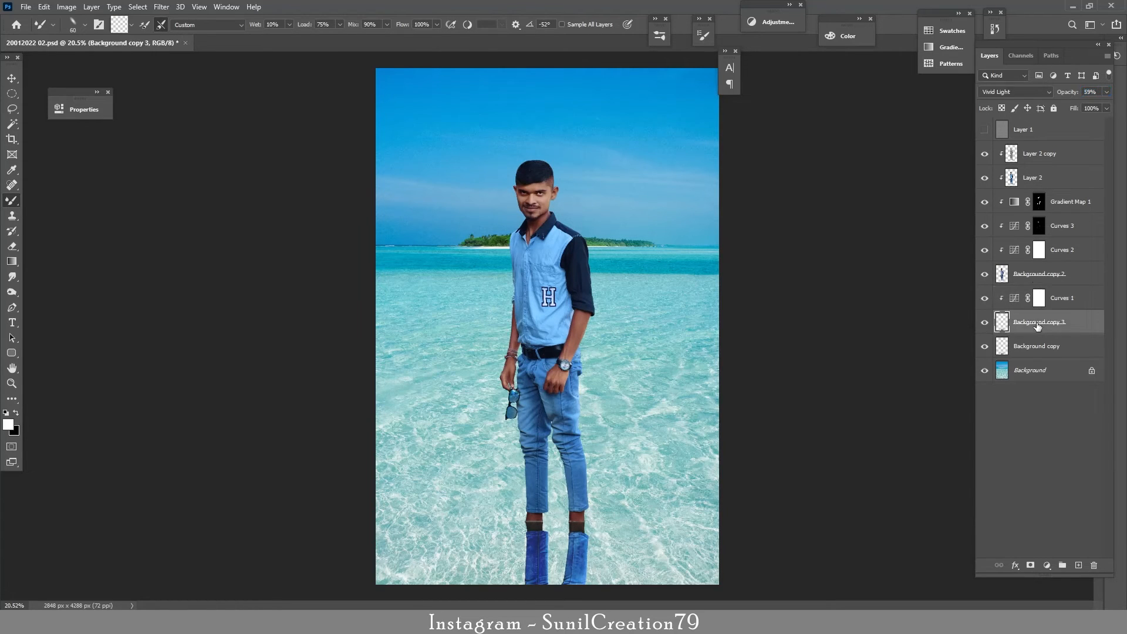
pyautogui.click(986, 323)
pyautogui.click(986, 322)
pyautogui.moveTo(1069, 96); pyautogui.dragTo(1050, 96)
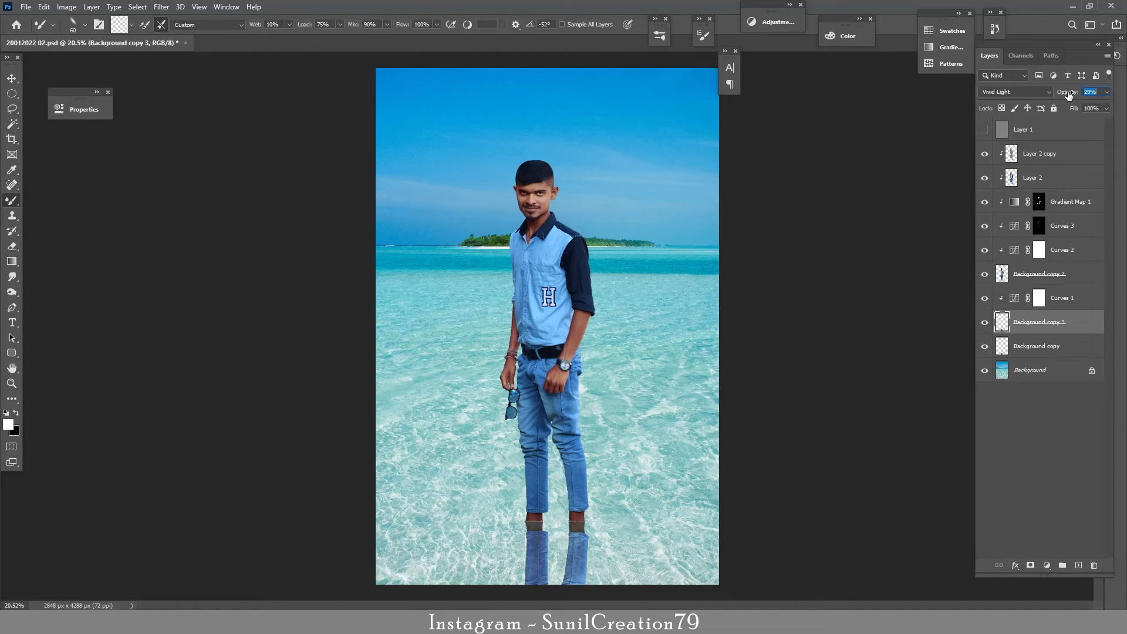
# Step: Compare the two reflection layers by toggling their visibility and leave the Background copy layer hidden
pyautogui.click(1036, 346)
pyautogui.click(985, 347)
pyautogui.click(985, 347)
pyautogui.click(985, 347)
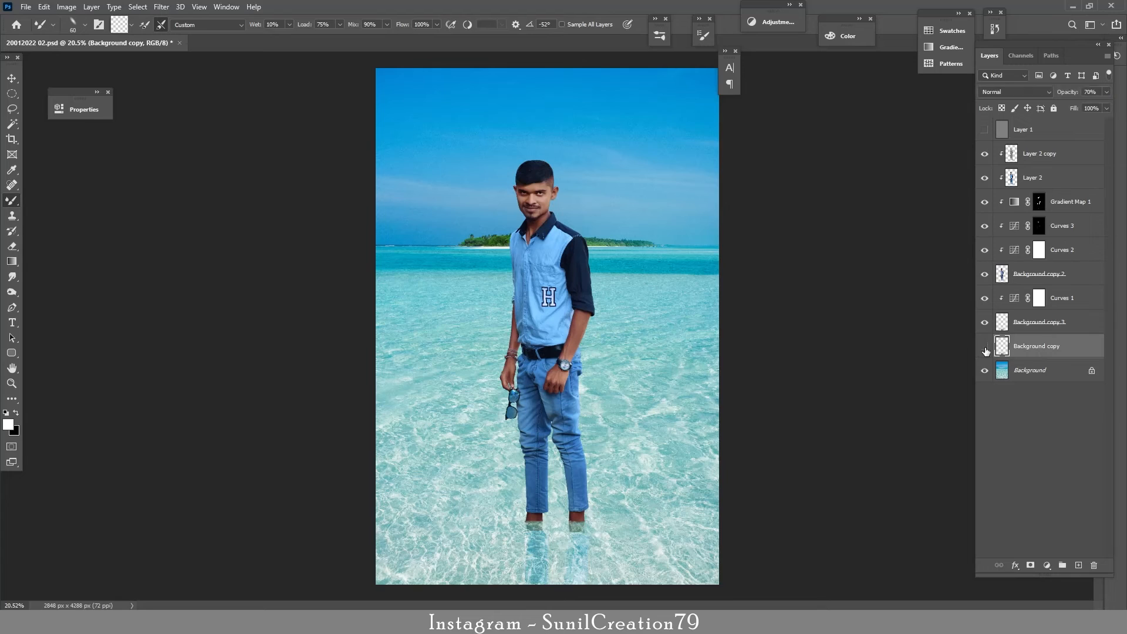
pyautogui.click(986, 322)
pyautogui.click(986, 322)
# Step: Set the opacity of the Background copy 3 reflection layer to 61%
pyautogui.click(1037, 322)
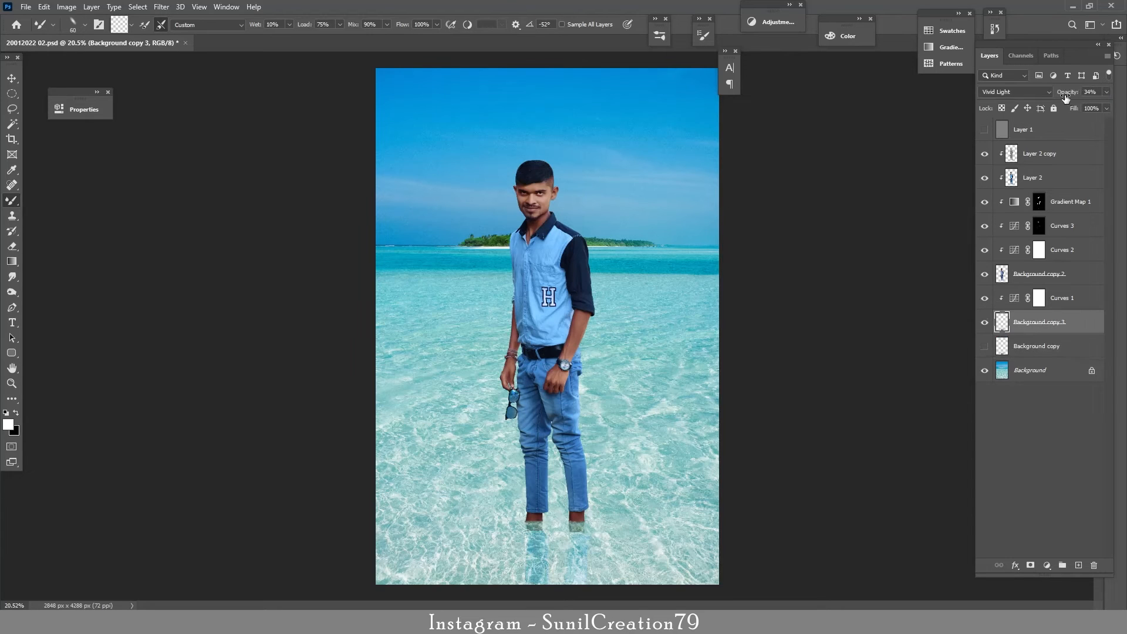
pyautogui.moveTo(1057, 94)
pyautogui.mouseDown()
pyautogui.moveTo(1088, 89)
pyautogui.moveTo(1072, 94)
pyautogui.mouseUp()
pyautogui.click(1038, 299)
pyautogui.click(1054, 320)
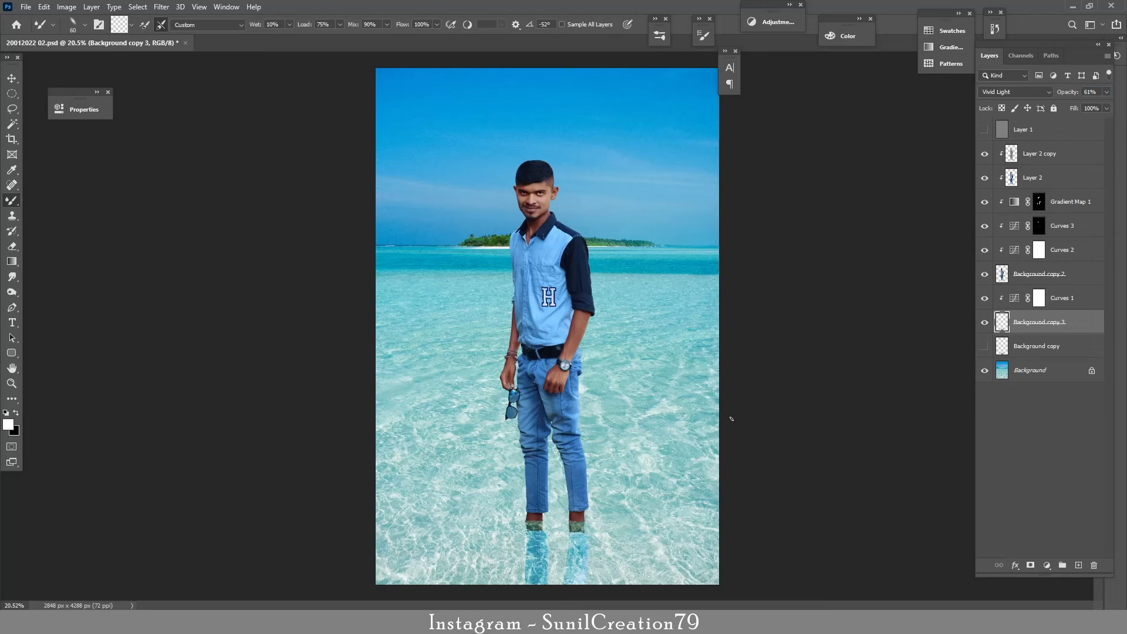
# Step: Add a new empty layer above Curves 1 and clip it to the reflection layer
pyautogui.click(1067, 308)
pyautogui.hotkey('ctrl', 'alt', 'shift', 'n')
pyautogui.moveTo(566, 536)
pyautogui.mouseDown()
pyautogui.moveTo(605, 535)
pyautogui.moveTo(574, 516)
pyautogui.mouseUp()
pyautogui.keyDown('alt'); pyautogui.click(1059, 309); pyautogui.keyUp('alt')
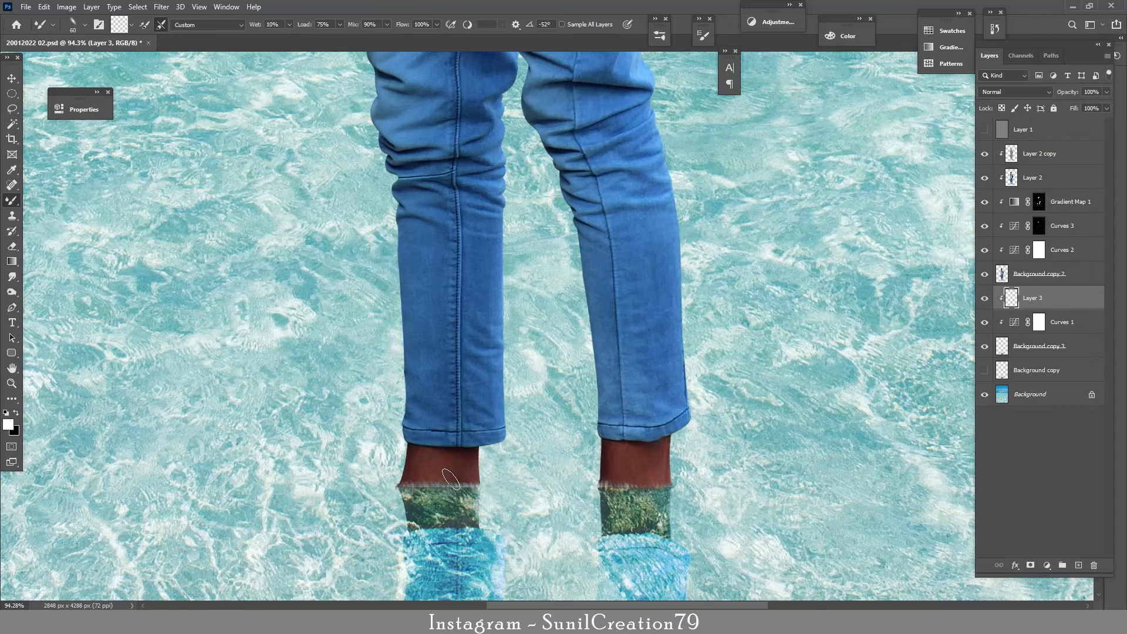
# Step: Paint the reflected ankles on Layer 3 with a soft brush at 10% flow, using a brighter version of the sampled ankle skin tone
pyautogui.click(82, 205)
pyautogui.keyDown('alt'); pyautogui.click(450, 466); pyautogui.keyUp('alt')
pyautogui.click(310, 25)
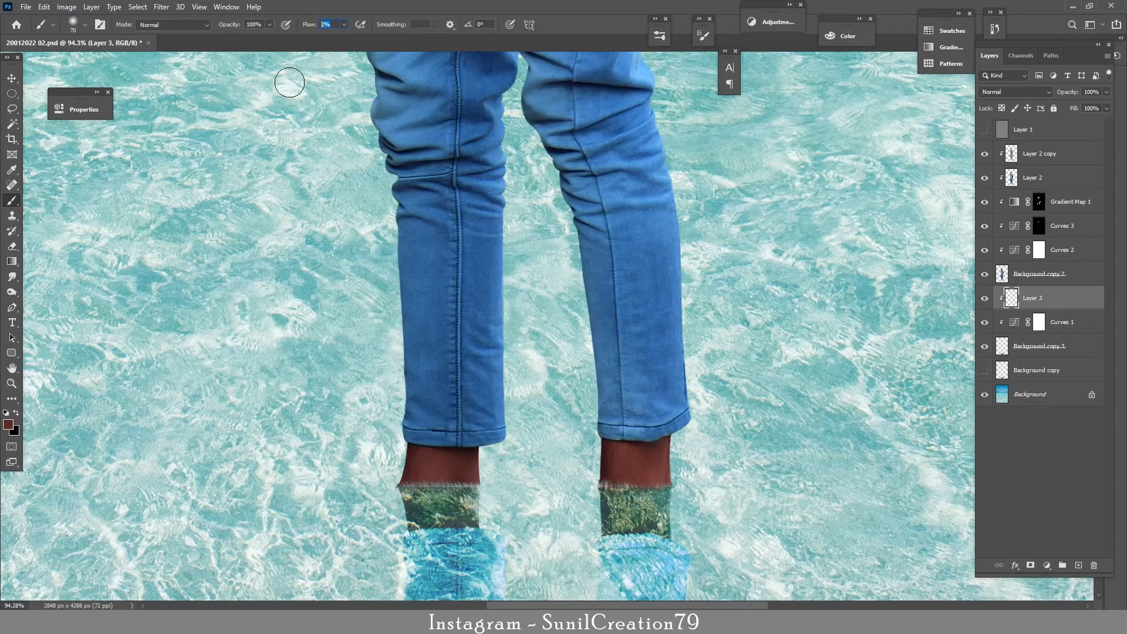
pyautogui.write('10')
pyautogui.press('Return')
pyautogui.press('F6')
pyautogui.click(737, 98)
pyautogui.press('F6')
pyautogui.moveTo(413, 495)
pyautogui.mouseDown()
pyautogui.moveTo(489, 502)
pyautogui.moveTo(476, 519)
pyautogui.mouseUp()
pyautogui.moveTo(613, 499)
pyautogui.mouseDown()
pyautogui.moveTo(647, 522)
pyautogui.moveTo(601, 491)
pyautogui.mouseUp()
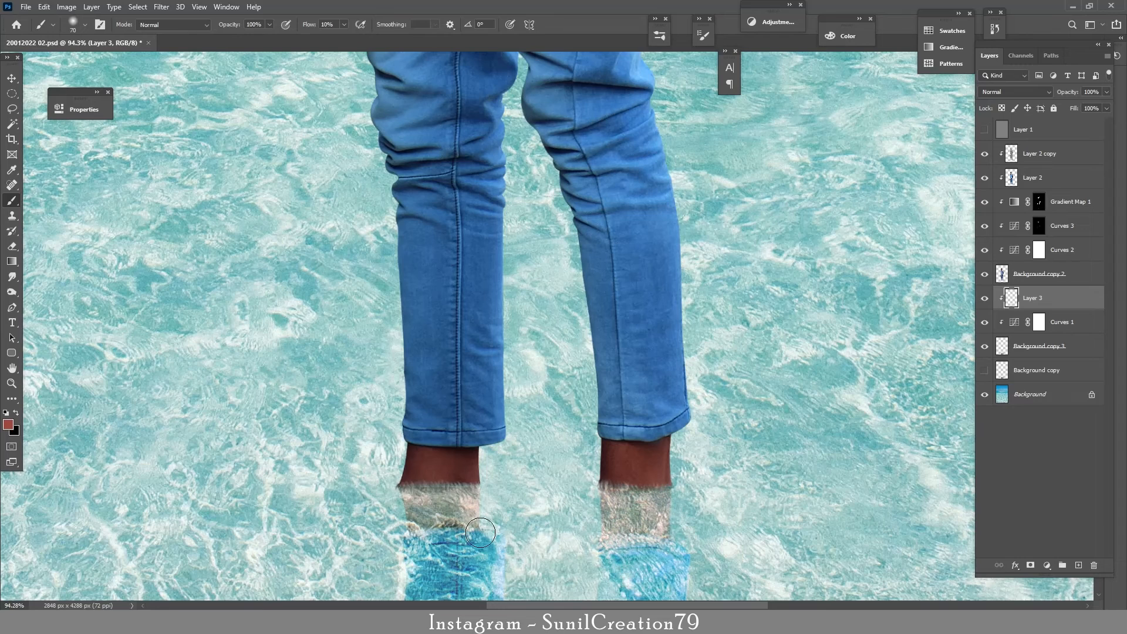
pyautogui.moveTo(481, 534); pyautogui.dragTo(441, 531)
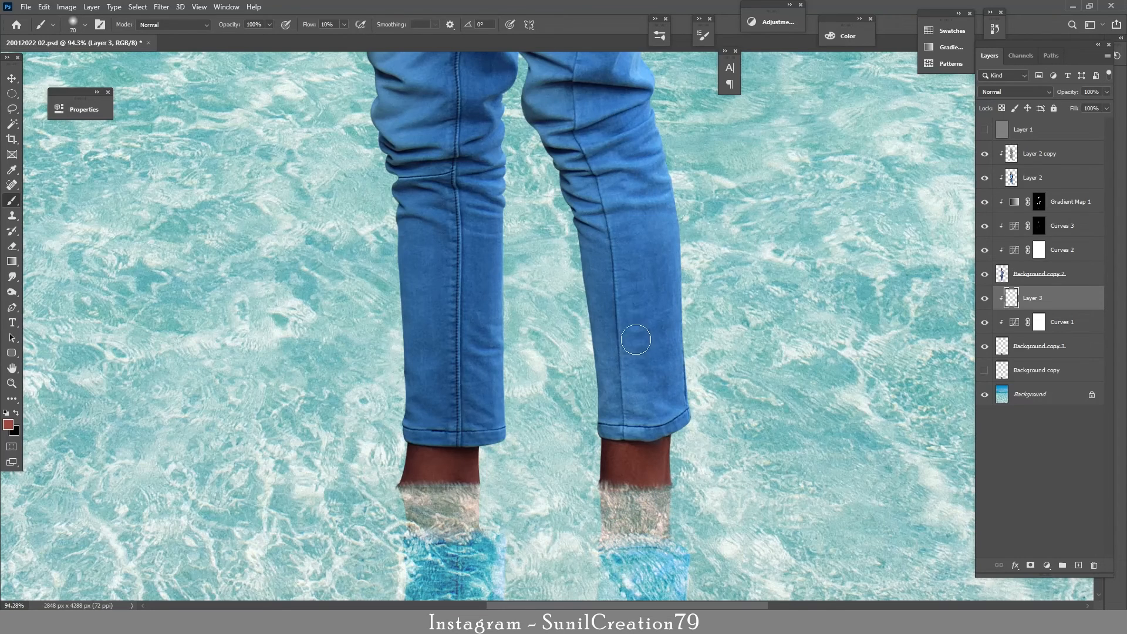
# Step: Lower the opacity of the painted Layer 3 to 49%
pyautogui.press('z')
pyautogui.moveTo(650, 339); pyautogui.dragTo(587, 340)
pyautogui.press('b')
pyautogui.moveTo(1077, 94); pyautogui.dragTo(1070, 96)
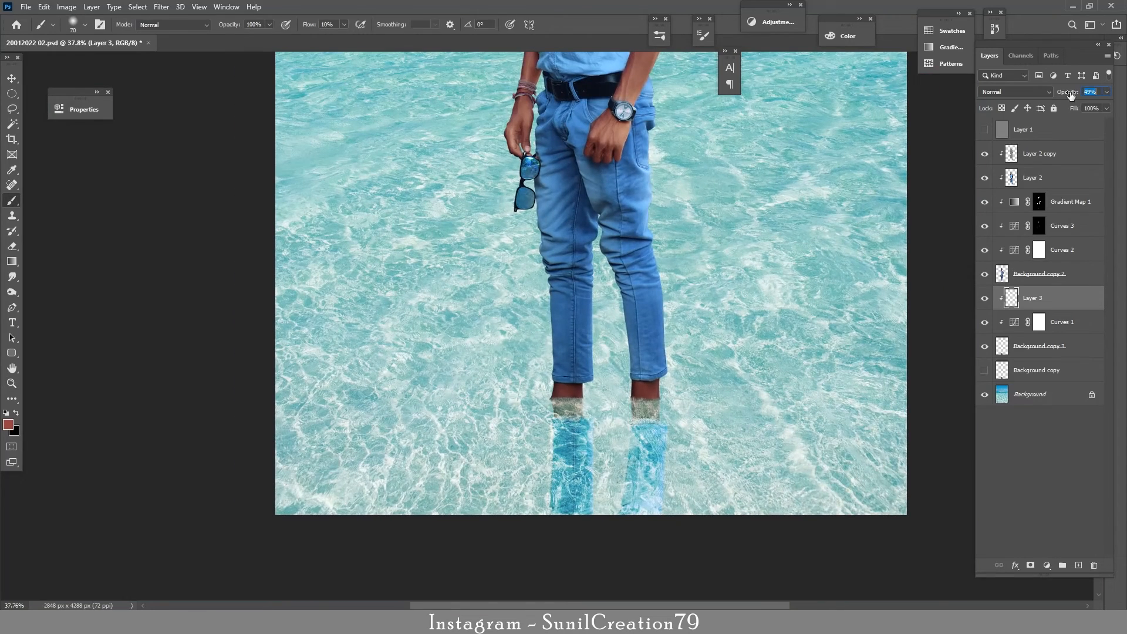
# Step: Check the sharpening on the man's face and set the opacity of Layer 2 copy to 50%
pyautogui.press('z')
pyautogui.moveTo(716, 267); pyautogui.dragTo(641, 291)
pyautogui.moveTo(551, 254)
pyautogui.mouseDown()
pyautogui.moveTo(603, 262)
pyautogui.moveTo(640, 252)
pyautogui.moveTo(607, 236)
pyautogui.mouseUp()
pyautogui.moveTo(546, 183); pyautogui.dragTo(604, 319)
pyautogui.press('b')
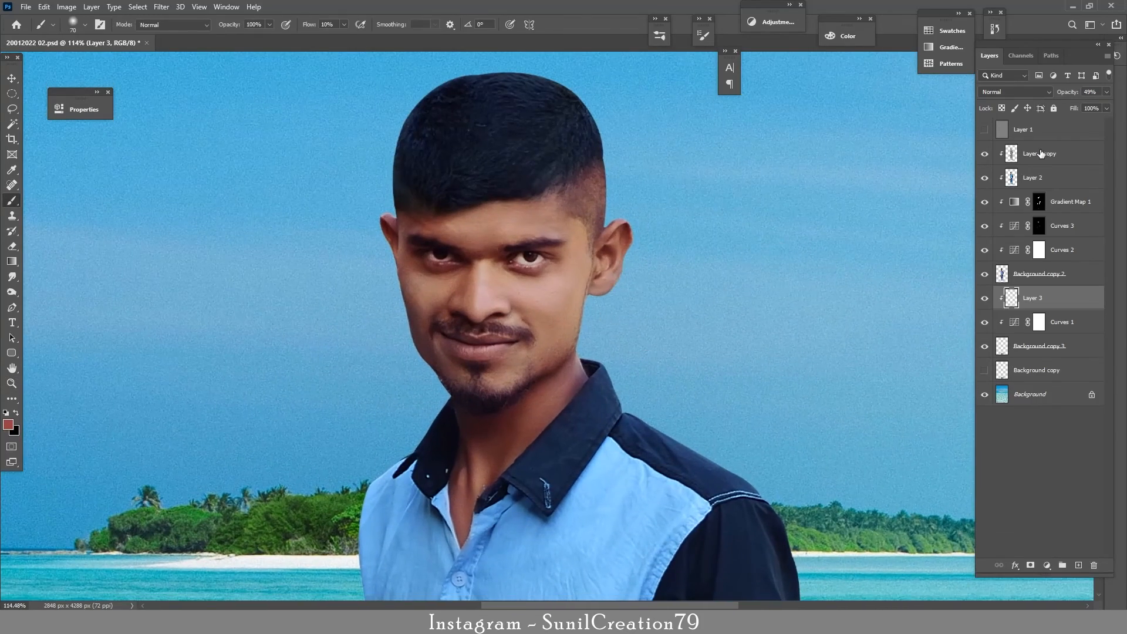
pyautogui.click(1042, 154)
pyautogui.click(1089, 92)
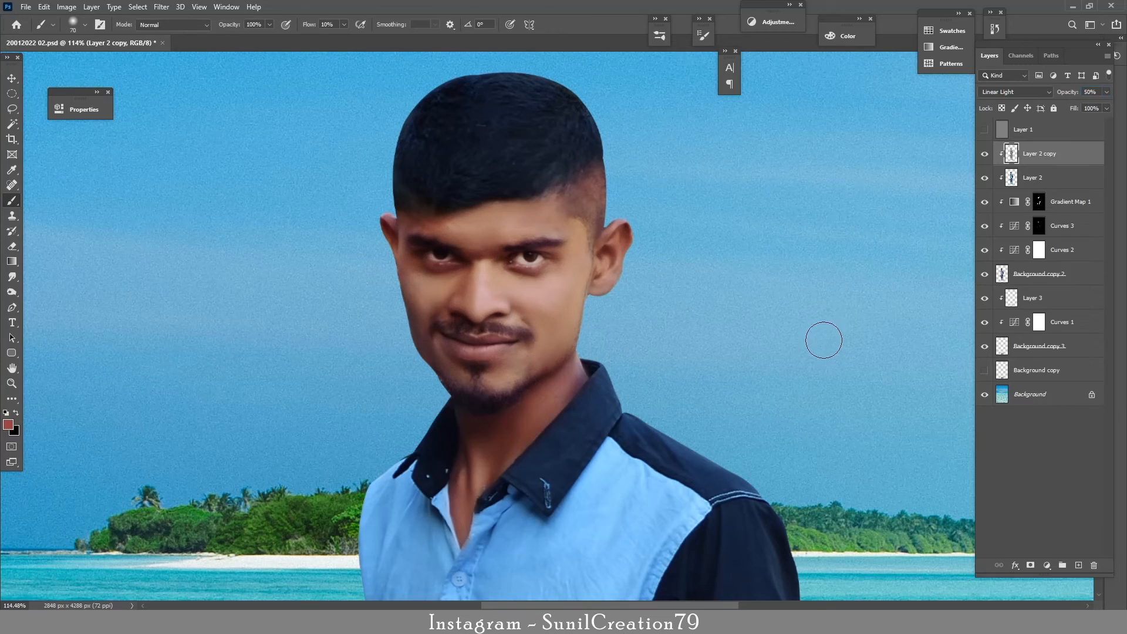
# Step: Set the opacity of the smoothed Layer 2 to 75% and compare the picture with Layer 2 and Gradient Map 1 toggled
pyautogui.click(1033, 177)
pyautogui.moveTo(1071, 94); pyautogui.dragTo(1070, 94)
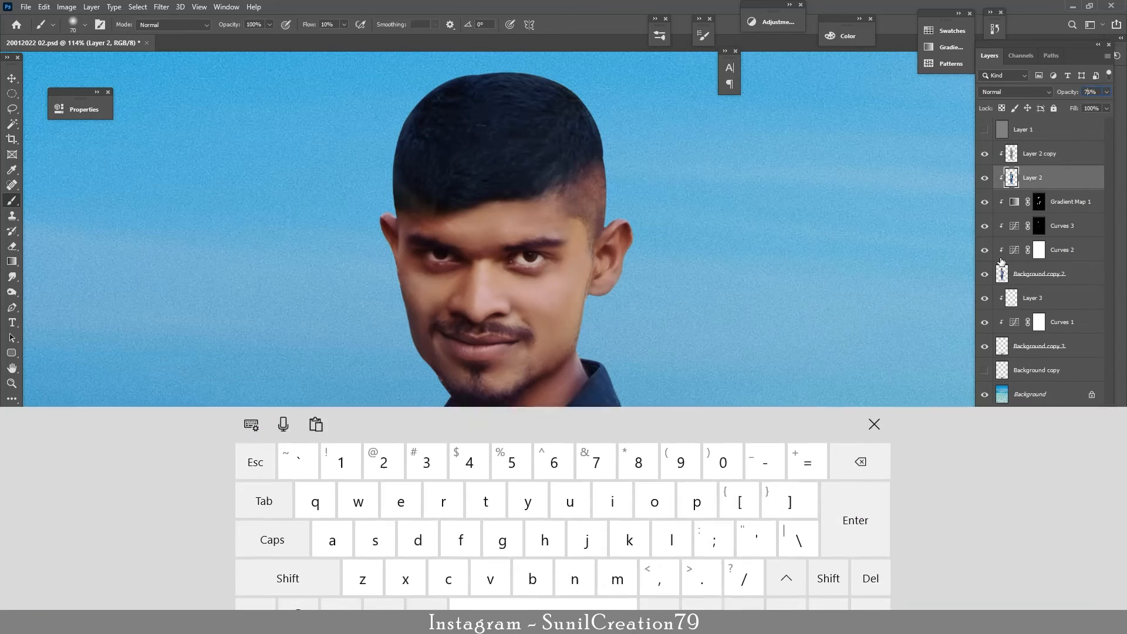
pyautogui.press('z')
pyautogui.moveTo(697, 260)
pyautogui.mouseDown()
pyautogui.moveTo(615, 287)
pyautogui.moveTo(632, 292)
pyautogui.mouseUp()
pyautogui.moveTo(688, 305)
pyautogui.mouseDown()
pyautogui.moveTo(659, 309)
pyautogui.moveTo(679, 313)
pyautogui.mouseUp()
pyautogui.press('b')
pyautogui.click(985, 179)
pyautogui.click(985, 181)
pyautogui.click(985, 203)
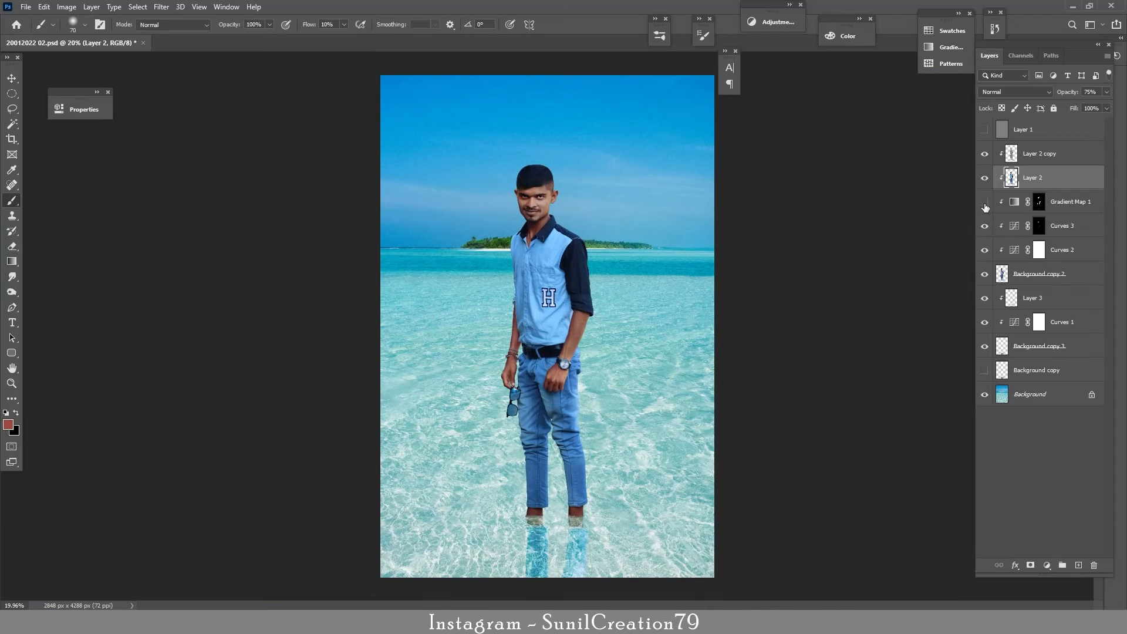
# Step: Add a clipped Selective Color adjustment above Layer 2 copy with Reds at Cyan -15, Magenta -10 and Black -8, using Absolute
pyautogui.click(1032, 158)
pyautogui.click(1047, 565)
pyautogui.click(1061, 552)
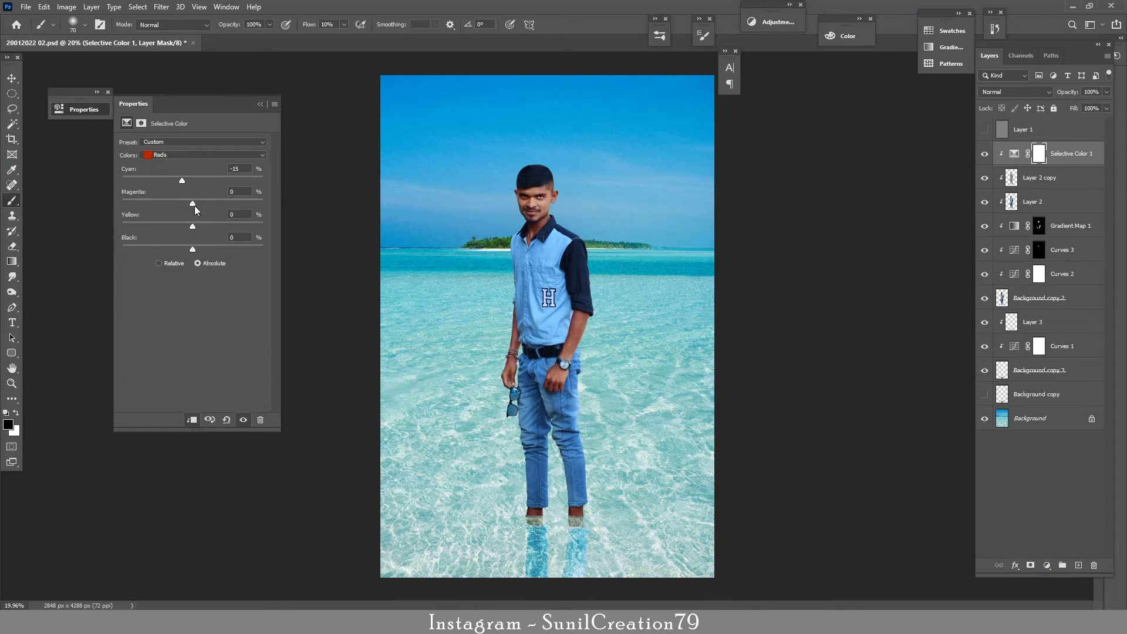
pyautogui.moveTo(193, 203)
pyautogui.mouseDown()
pyautogui.moveTo(174, 202)
pyautogui.moveTo(186, 203)
pyautogui.mouseUp()
pyautogui.moveTo(188, 244)
pyautogui.mouseDown()
pyautogui.moveTo(166, 245)
pyautogui.moveTo(178, 246)
pyautogui.mouseUp()
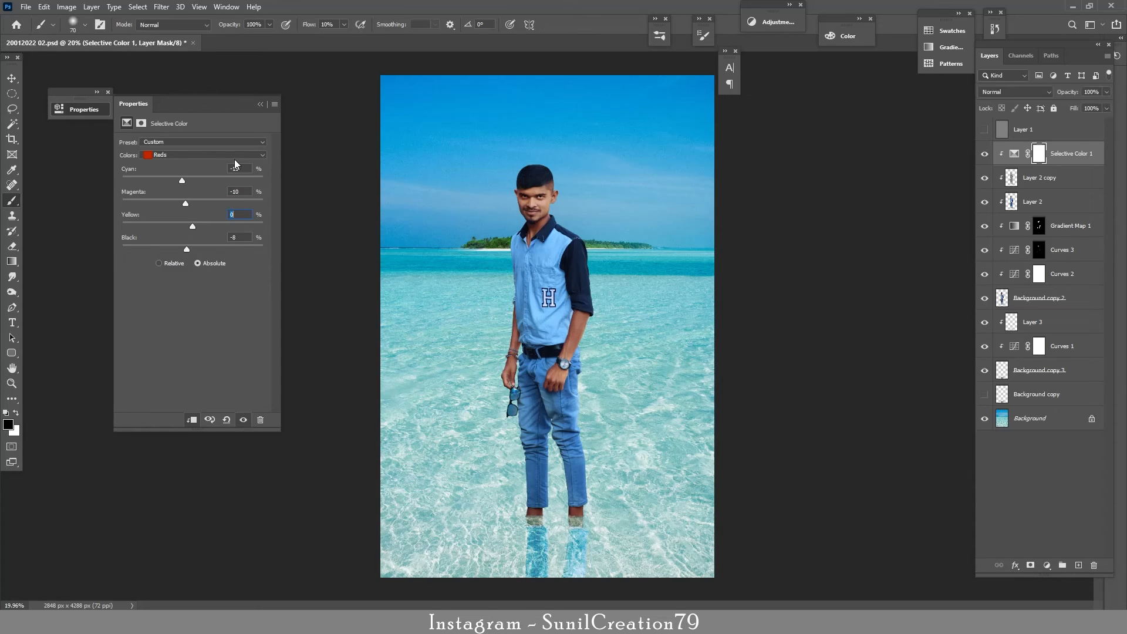
pyautogui.click(260, 104)
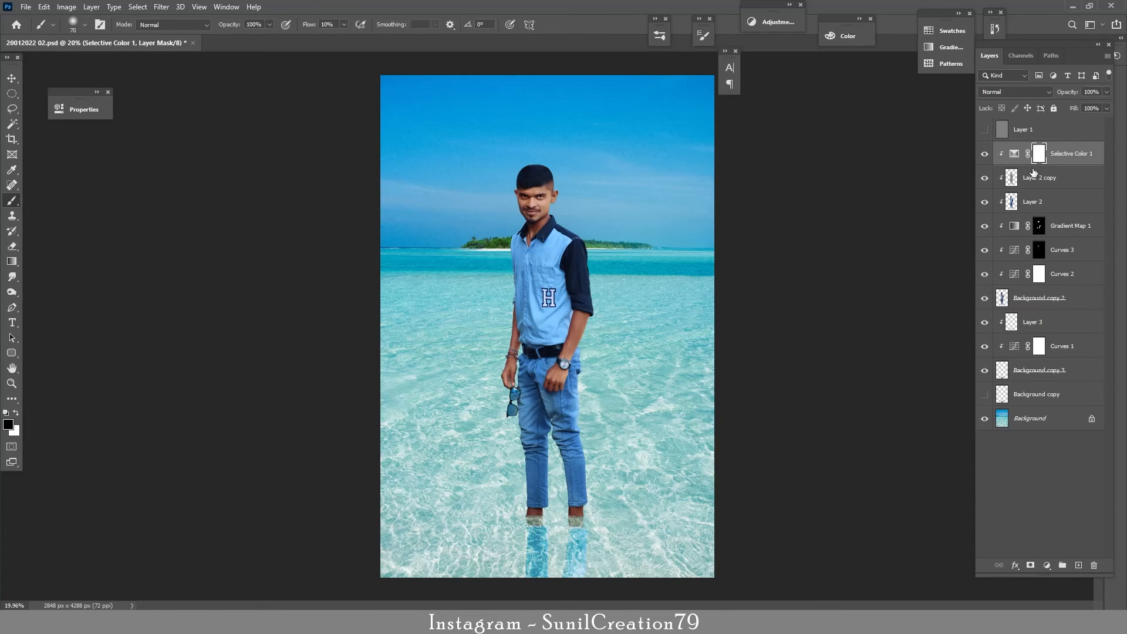
# Step: Add a clipped layer above Selective Color 1, fill it with gray and set its blend mode to Overlay
pyautogui.click(1078, 565)
pyautogui.hotkey('shift', 'F5')
pyautogui.press('Return')
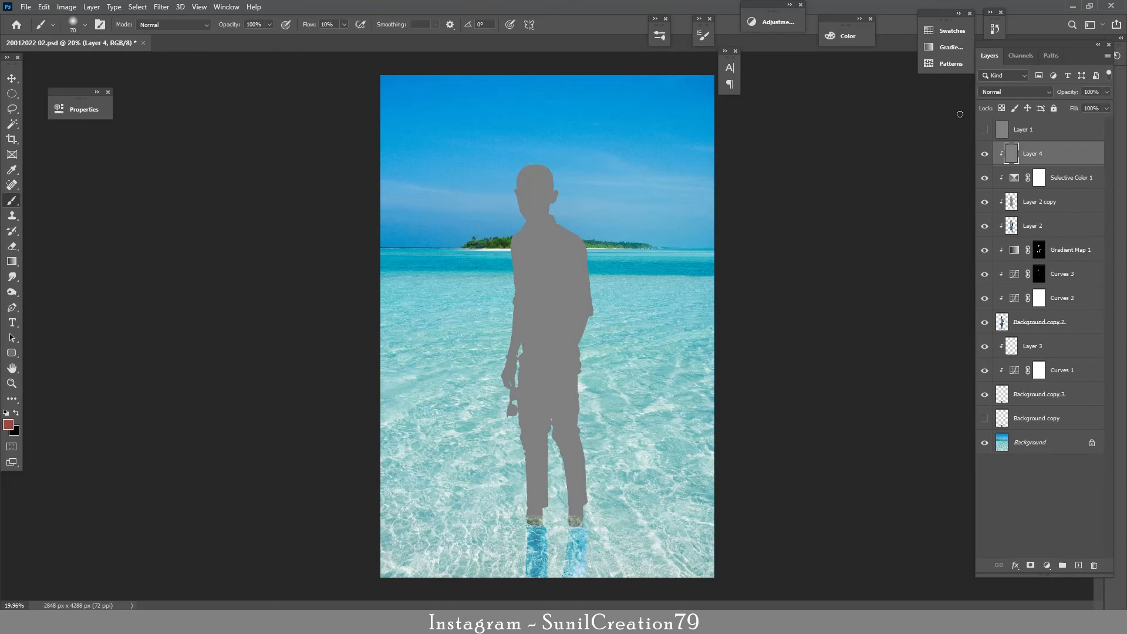
pyautogui.hotkey('alt', 'shift', 'o')
# Step: Dodge the lit parts of the man's shirt and jeans on Layer 4 with a 250 px brush, Midtones range and 10% exposure
pyautogui.press('o')
pyautogui.hotkey('shift', 'o')
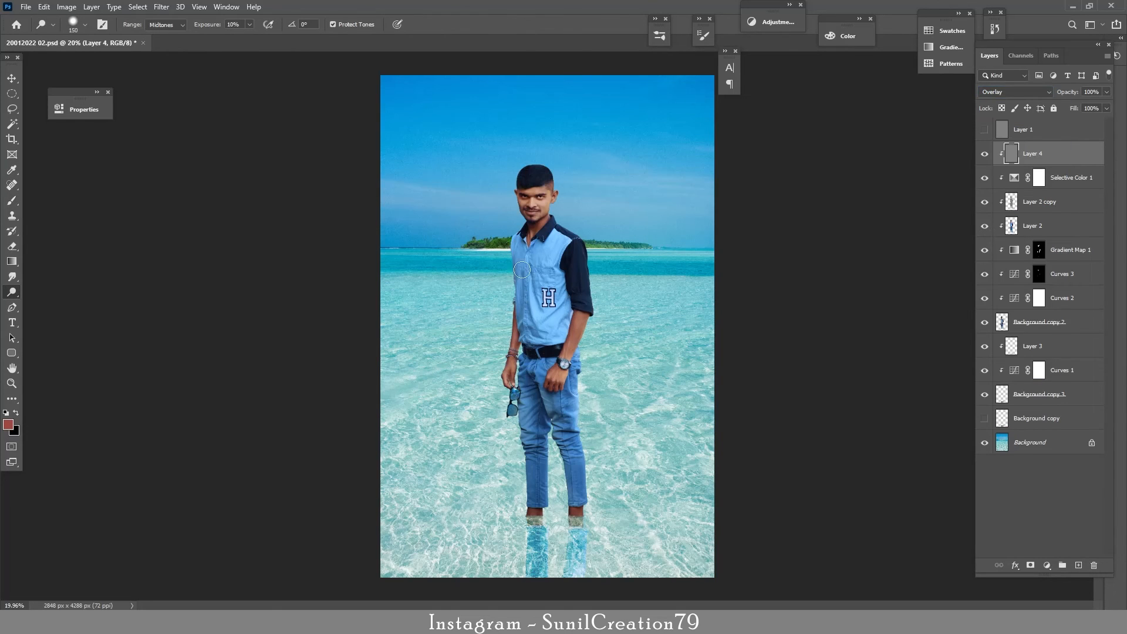
pyautogui.press(']')
pyautogui.press(']')
pyautogui.press(']')
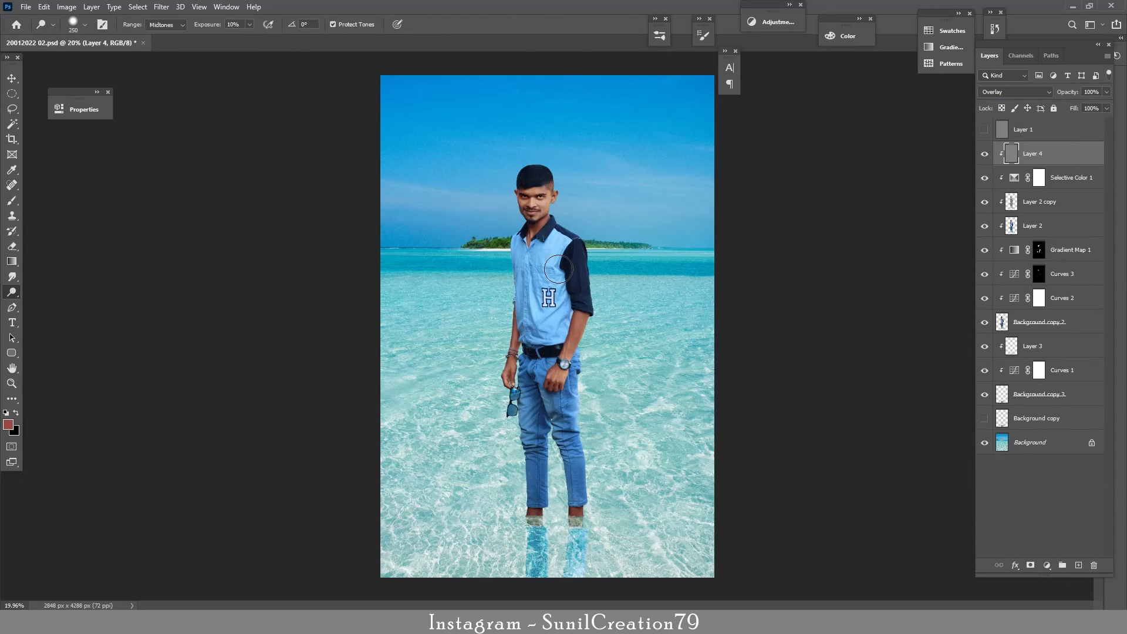
pyautogui.moveTo(558, 269)
pyautogui.mouseDown()
pyautogui.moveTo(532, 365)
pyautogui.moveTo(535, 456)
pyautogui.moveTo(547, 356)
pyautogui.moveTo(536, 397)
pyautogui.mouseUp()
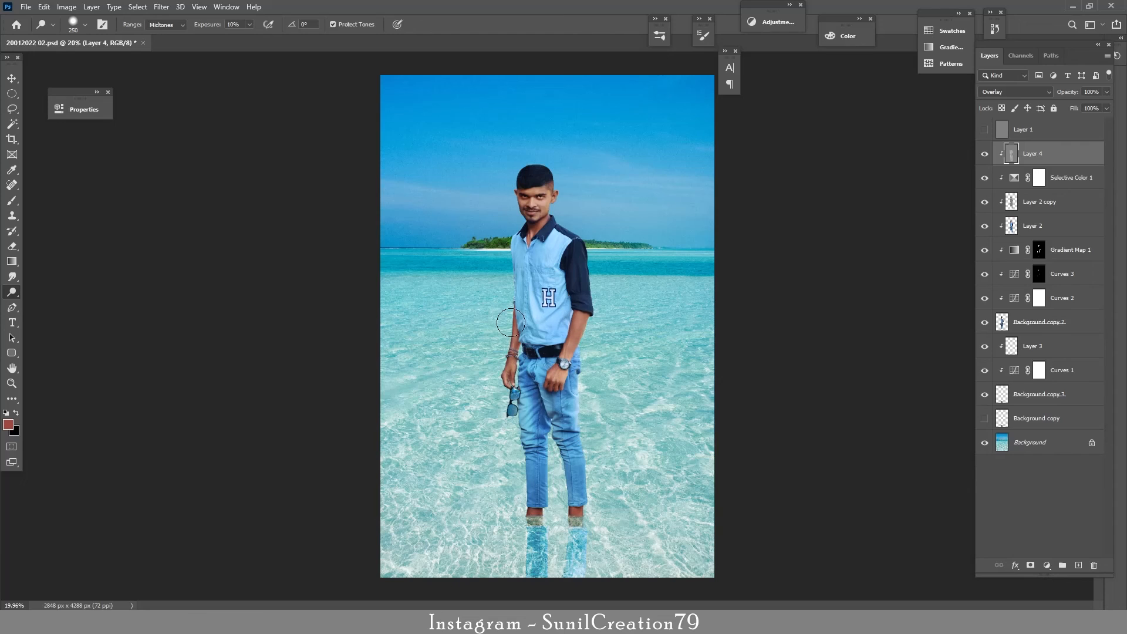
# Step: Compare the picture with Layer 4 toggled and set the layer's opacity to 85%
pyautogui.click(985, 154)
pyautogui.click(985, 154)
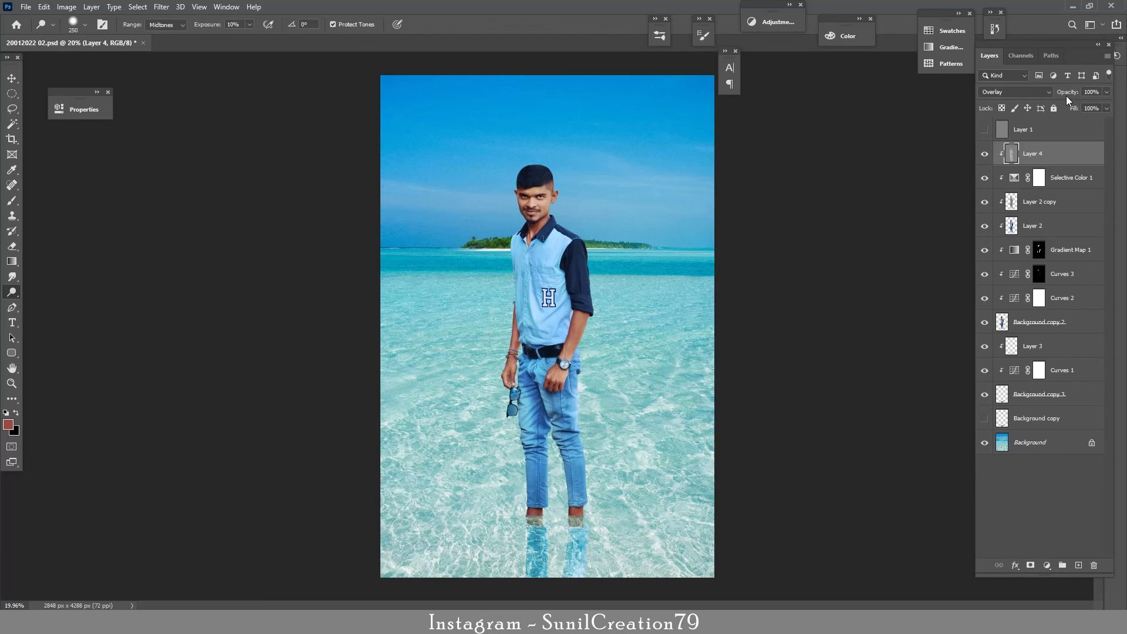
pyautogui.doubleClick(1015, 372)
pyautogui.click(1048, 155)
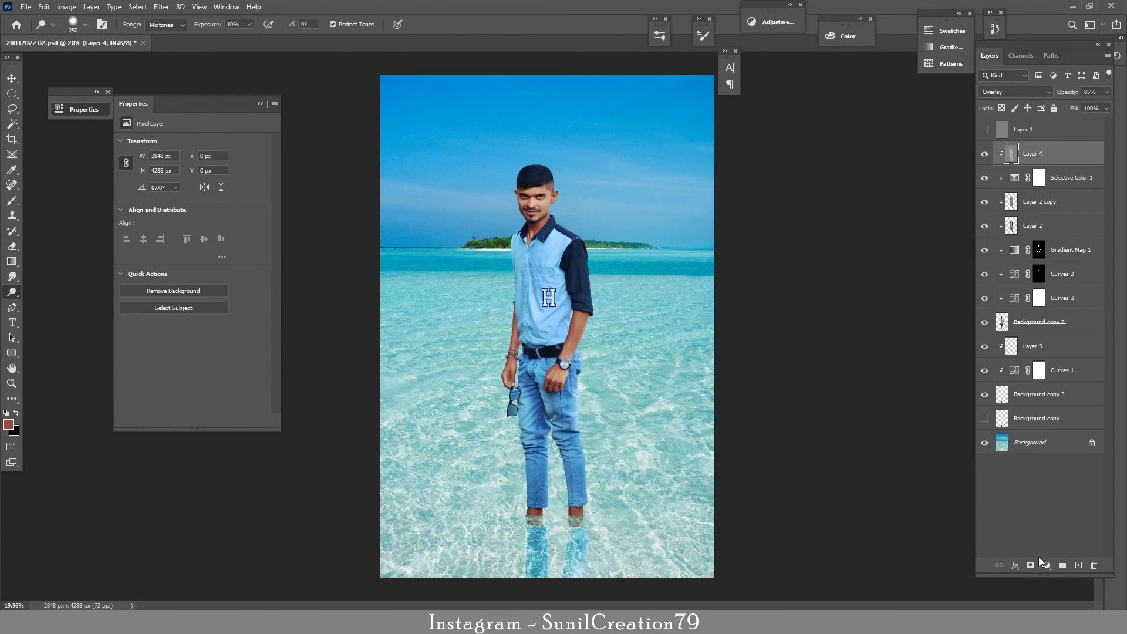
# Step: Add an unclipped Curves adjustment above Layer 4, move its white point to input 221, compare the result and set the opacity to 83%
pyautogui.click(1046, 565)
pyautogui.click(1051, 425)
pyautogui.moveTo(262, 289); pyautogui.dragTo(246, 292)
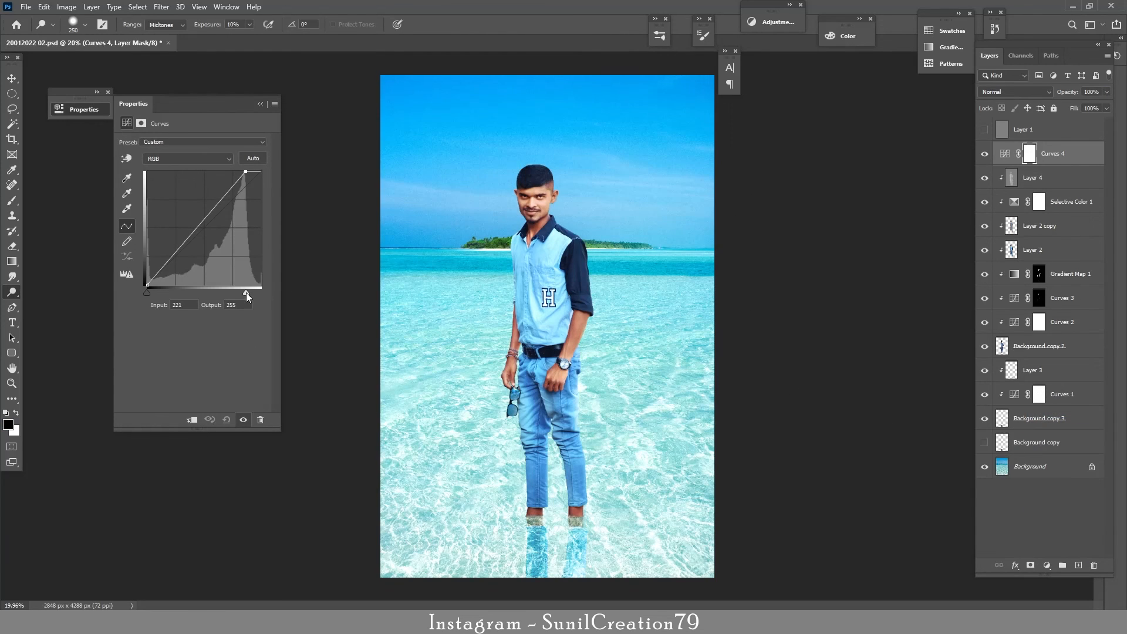
pyautogui.click(260, 105)
pyautogui.click(986, 154)
pyautogui.click(986, 154)
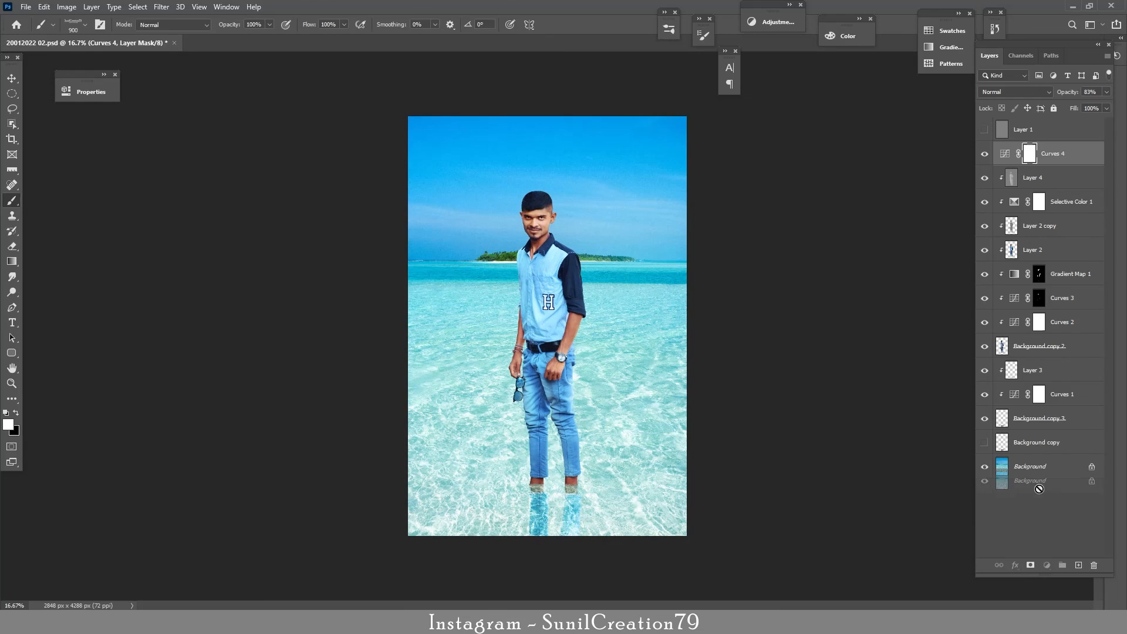
# Step: Duplicate the Background layer and apply a Gaussian Blur to the copy
pyautogui.moveTo(1030, 466); pyautogui.dragTo(1078, 565)
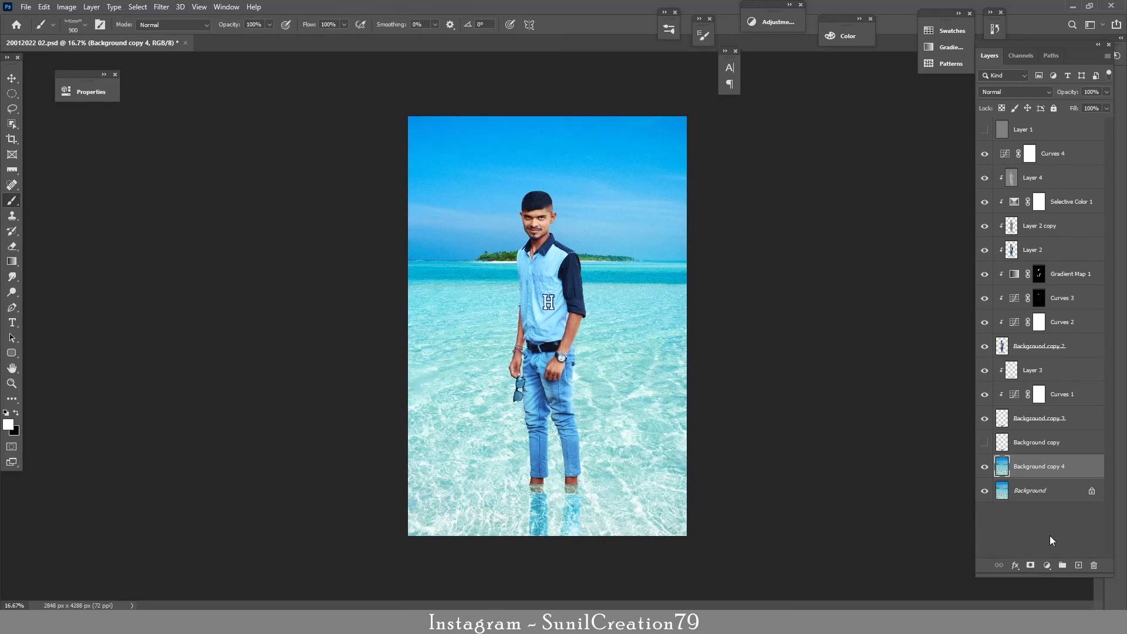
pyautogui.click(161, 7)
pyautogui.moveTo(176, 140)
pyautogui.click(330, 184)
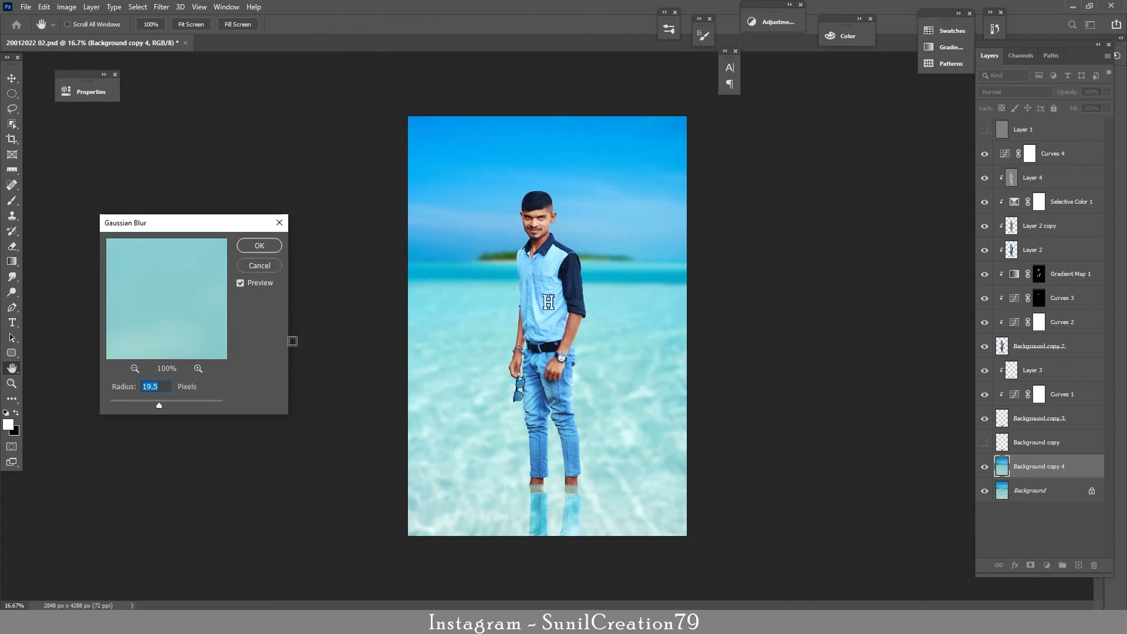
pyautogui.moveTo(159, 405)
pyautogui.mouseDown()
pyautogui.moveTo(118, 399)
pyautogui.moveTo(161, 403)
pyautogui.mouseUp()
pyautogui.press('Return')
# Step: Add a white layer mask to Background copy 4 and choose a soft round brush
pyautogui.press('b')
pyautogui.click(1030, 565)
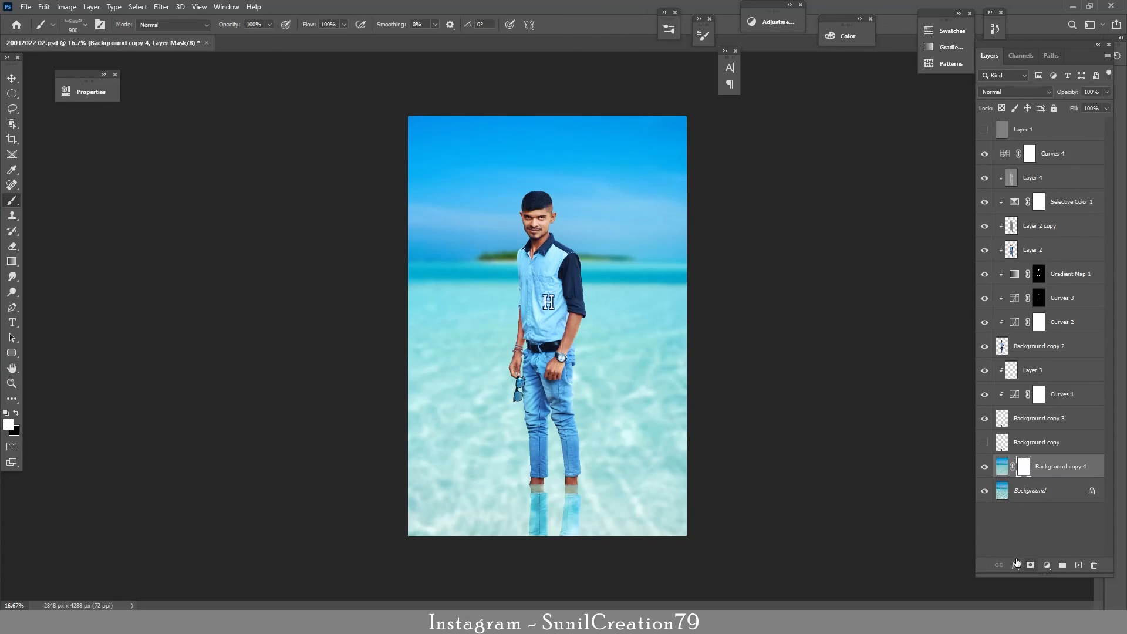
pyautogui.click(85, 24)
pyautogui.moveTo(148, 385); pyautogui.dragTo(148, 147)
pyautogui.click(105, 161)
pyautogui.click(254, 372)
# Step: Paint black on the Background copy 4 mask across the foreground water around the feet, enlarging the brush from 1700 to 2200 px
pyautogui.press('x')
pyautogui.press(']')
pyautogui.press(']')
pyautogui.press(']')
pyautogui.press(']')
pyautogui.press(']')
pyautogui.press(']')
pyautogui.press(']')
pyautogui.press(']')
pyautogui.moveTo(416, 541); pyautogui.dragTo(612, 544)
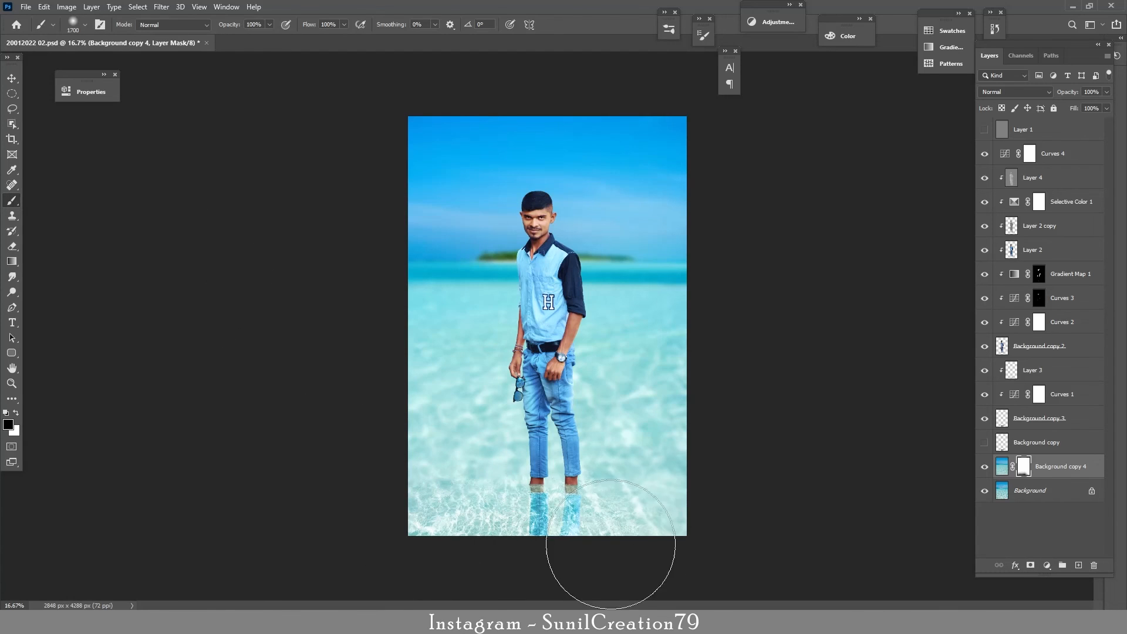
pyautogui.press(']')
pyautogui.press(']')
pyautogui.press(']')
pyautogui.press(']')
pyautogui.press(']')
pyautogui.moveTo(545, 534)
pyautogui.mouseDown()
pyautogui.moveTo(633, 539)
pyautogui.moveTo(438, 529)
pyautogui.moveTo(663, 518)
pyautogui.mouseUp()
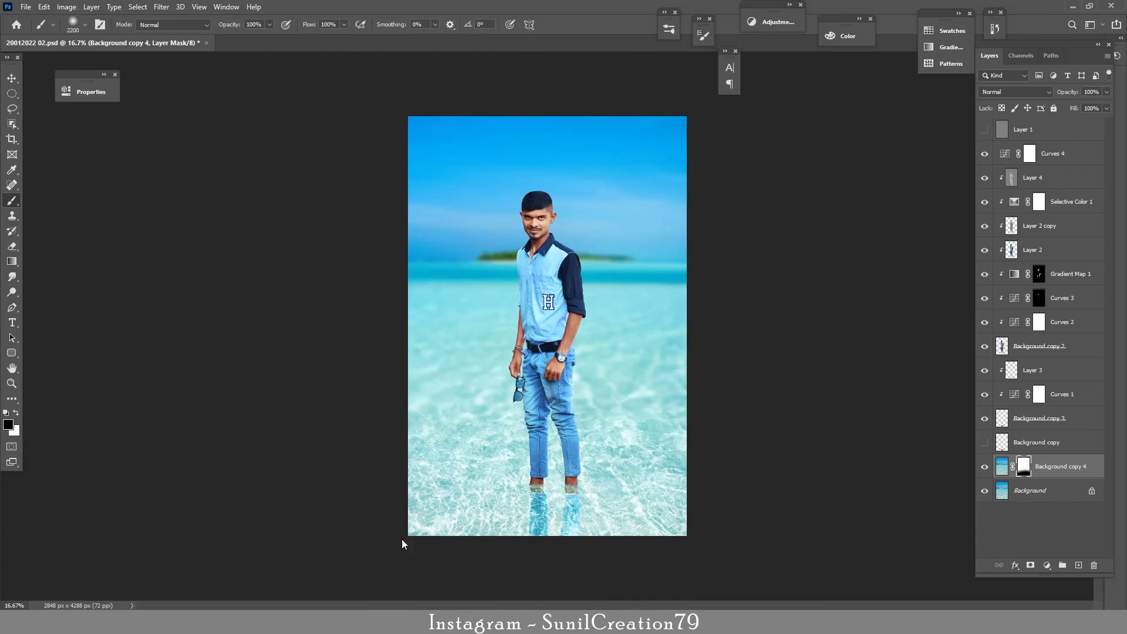